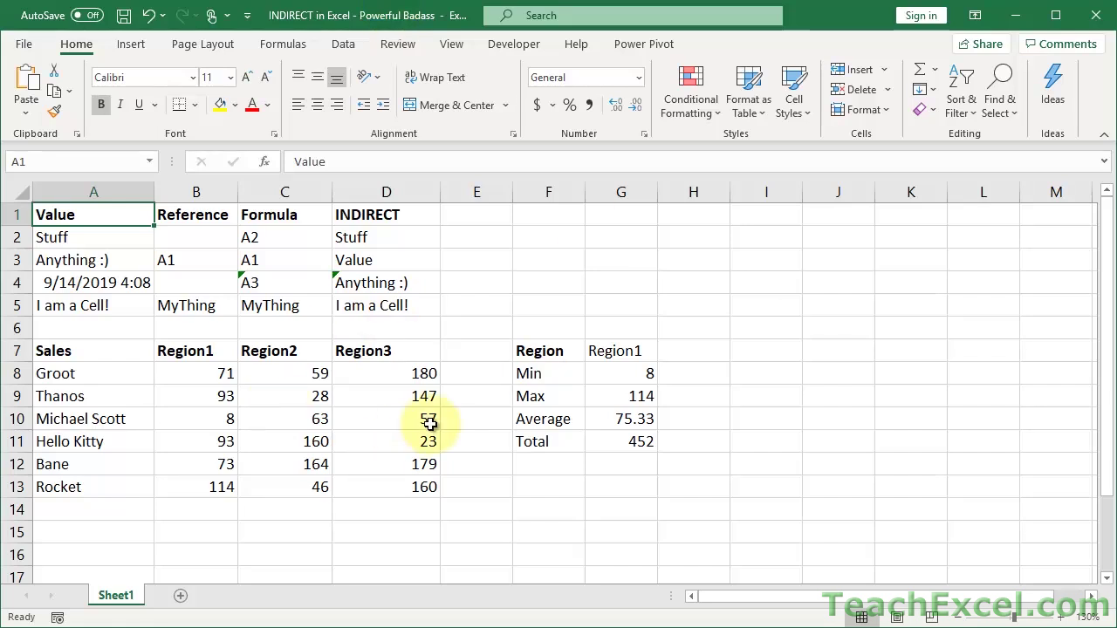
Step: Switch G7's region dropdown to Region2, then Region3, so the totals read 23, 180, 124.33 and 746
{"action": "left_click", "coordinate": [632, 350]}
{"action": "left_click", "coordinate": [665, 353]}
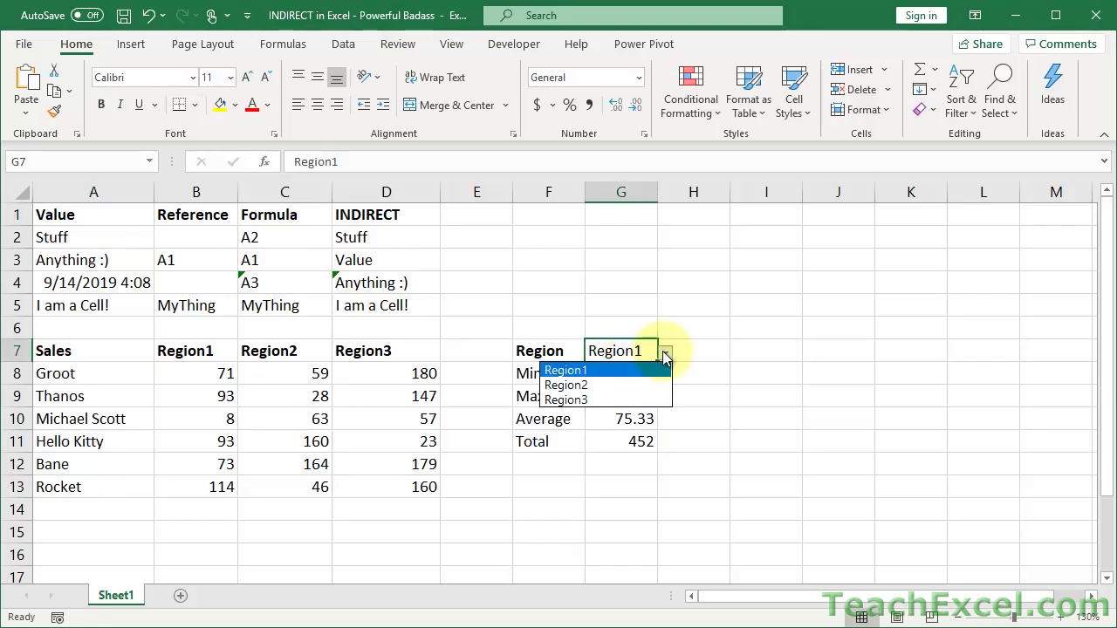
{"action": "left_click", "coordinate": [623, 387]}
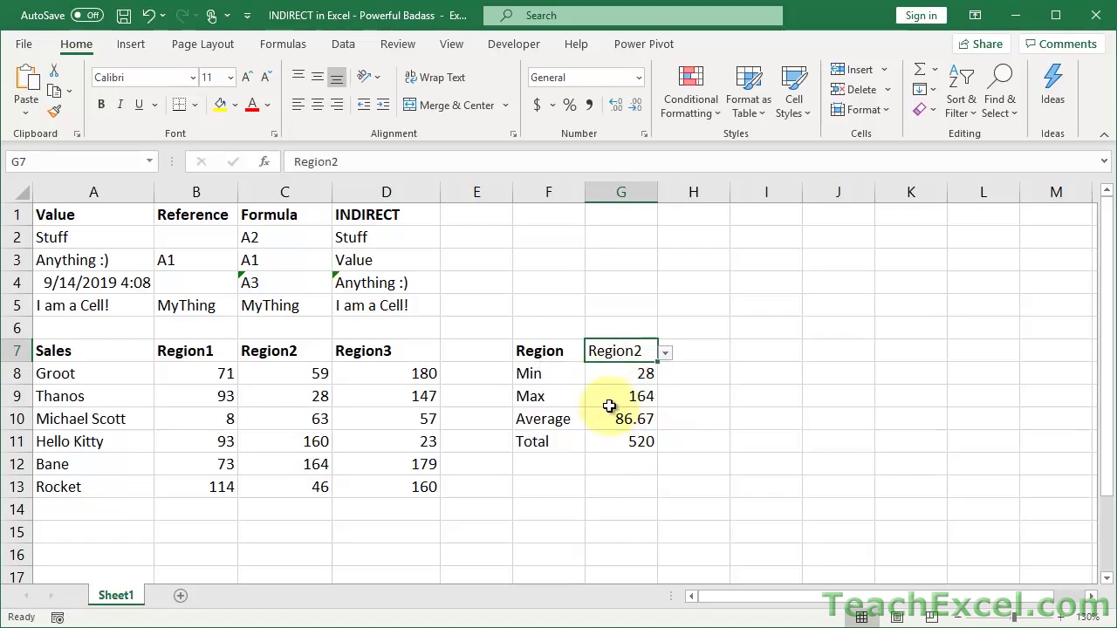
{"action": "left_click", "coordinate": [666, 354]}
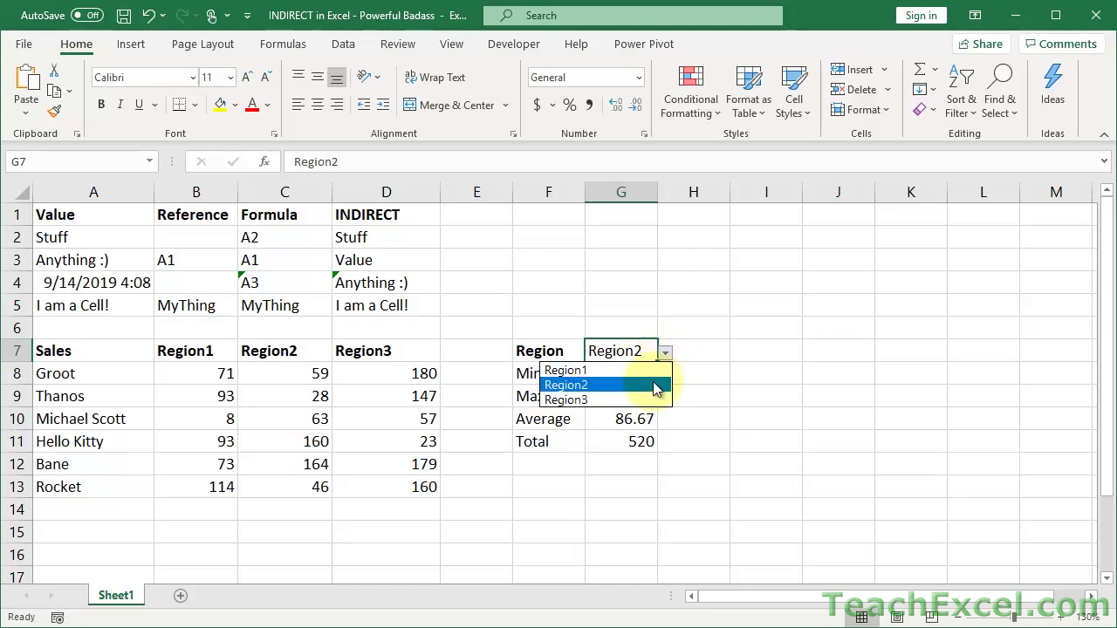
{"action": "left_click", "coordinate": [647, 399]}
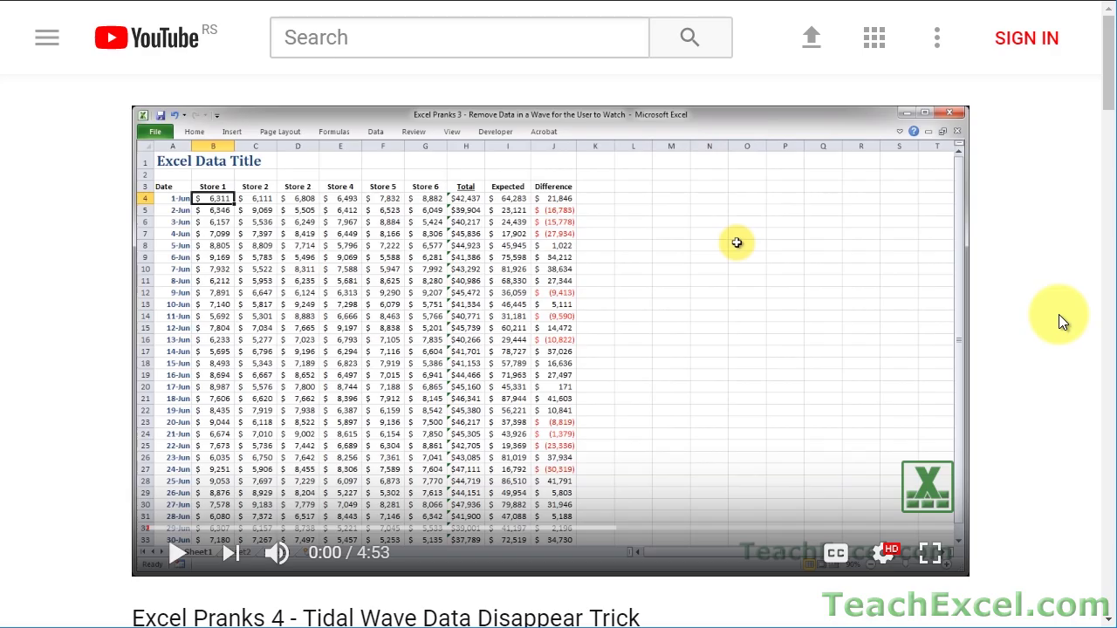
Step: Open the teachexcel.com description link, then like the video, subscribe to TeachExcel and turn on notifications
{"action": "scroll", "coordinate": [1058, 314], "scroll_direction": "down", "scroll_amount": 5}
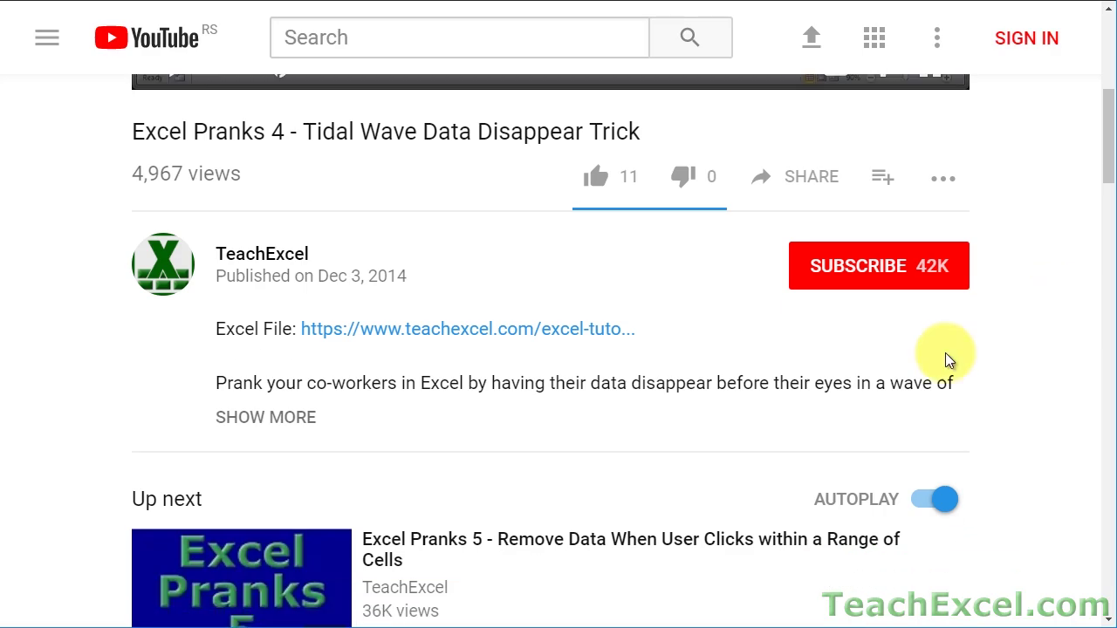
{"action": "left_click", "coordinate": [393, 337]}
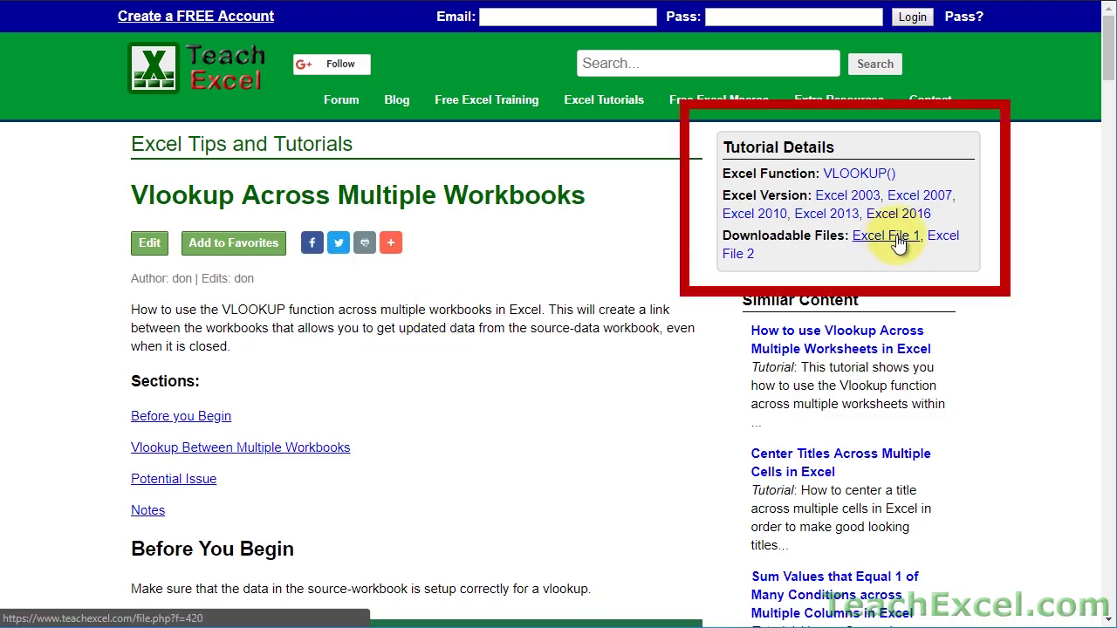
{"action": "left_click", "coordinate": [960, 242]}
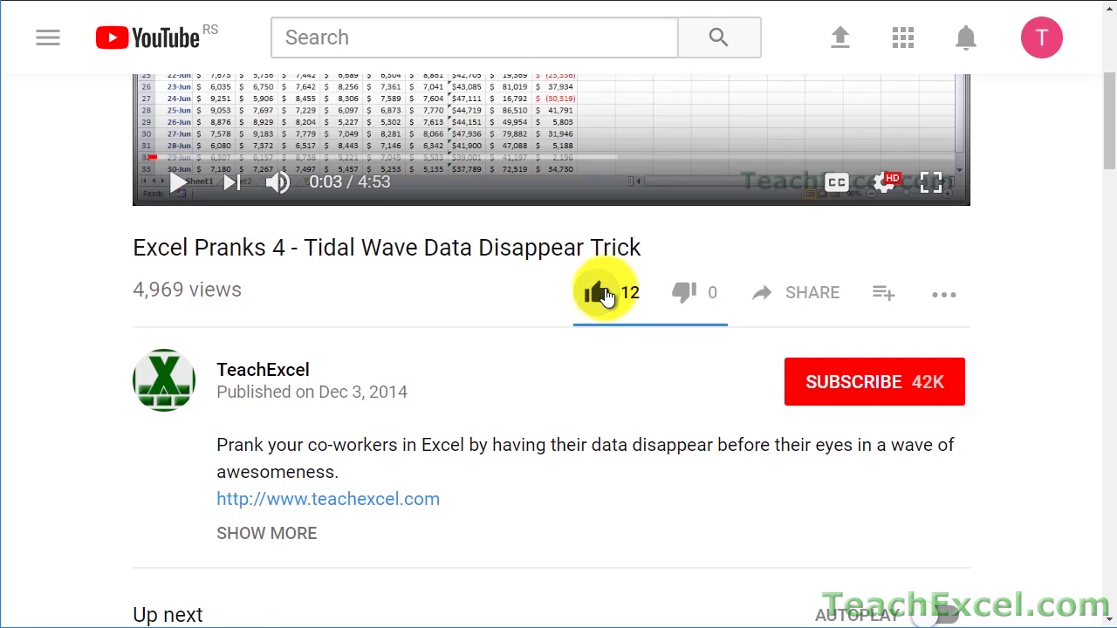
{"action": "left_click", "coordinate": [816, 381]}
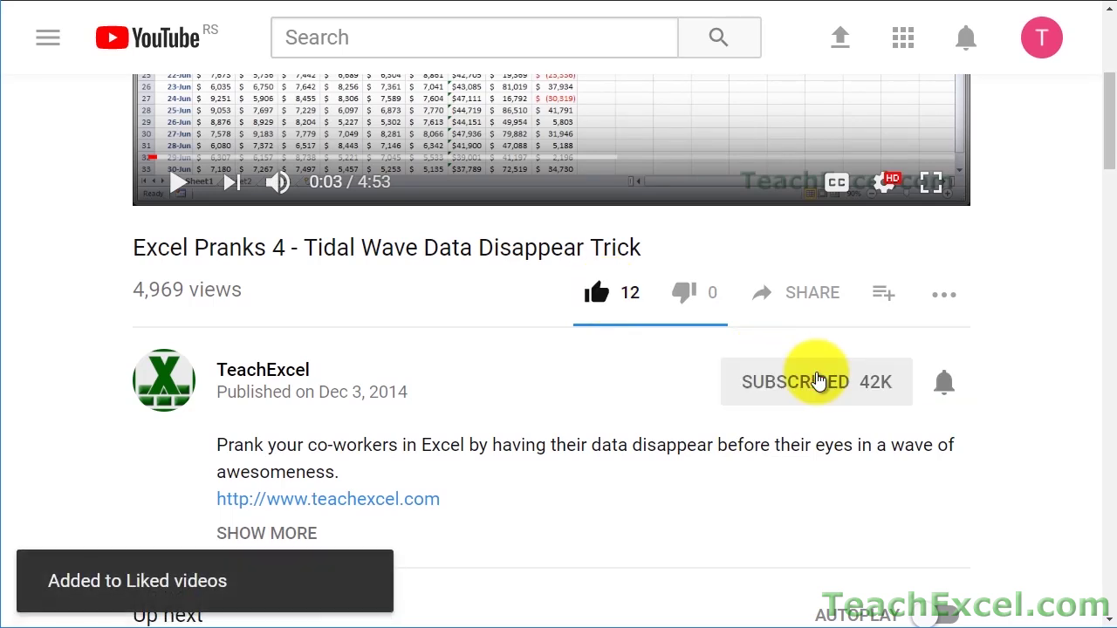
{"action": "left_click", "coordinate": [947, 386]}
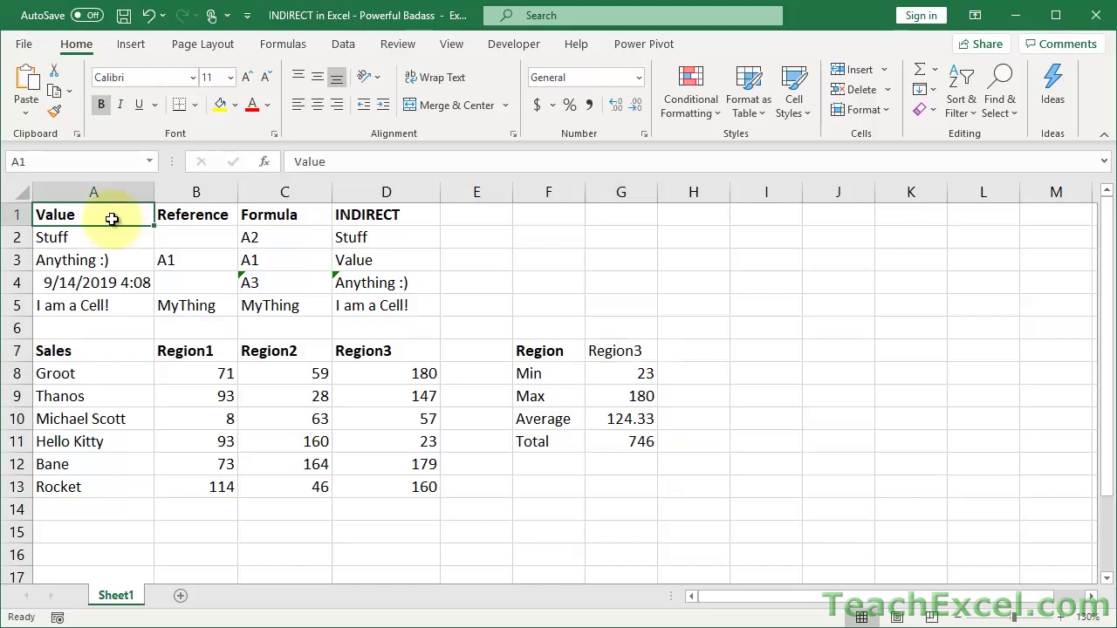
Step: Zoom the sheet in to 170%
{"action": "left_click", "coordinate": [1058, 618]}
{"action": "left_click", "coordinate": [1057, 618]}
{"action": "left_click", "coordinate": [1057, 618]}
{"action": "left_click", "coordinate": [1057, 618]}
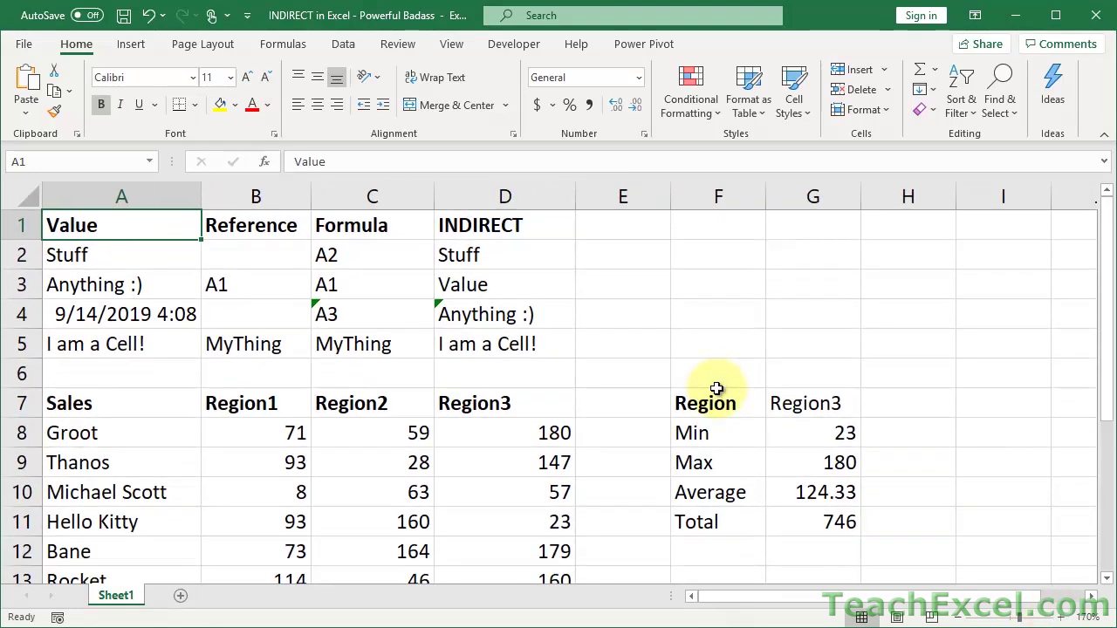
Step: Re-enter D2's =INDIRECT("A2") formula and review it still returns Stuff
{"action": "double_click", "coordinate": [469, 253]}
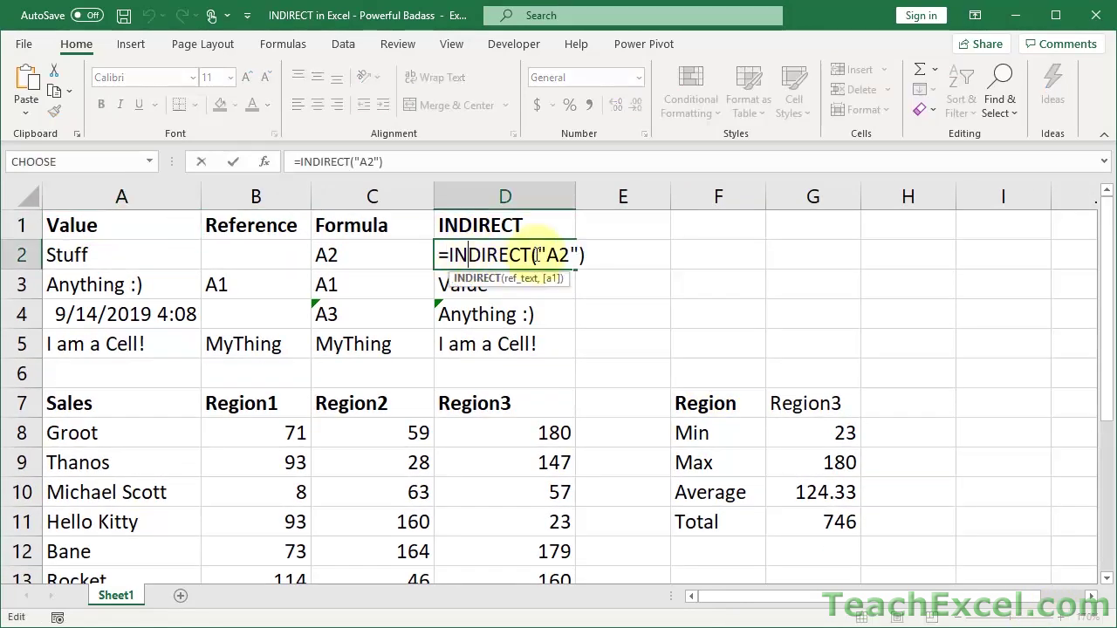
{"action": "key", "text": "BackSpace"}
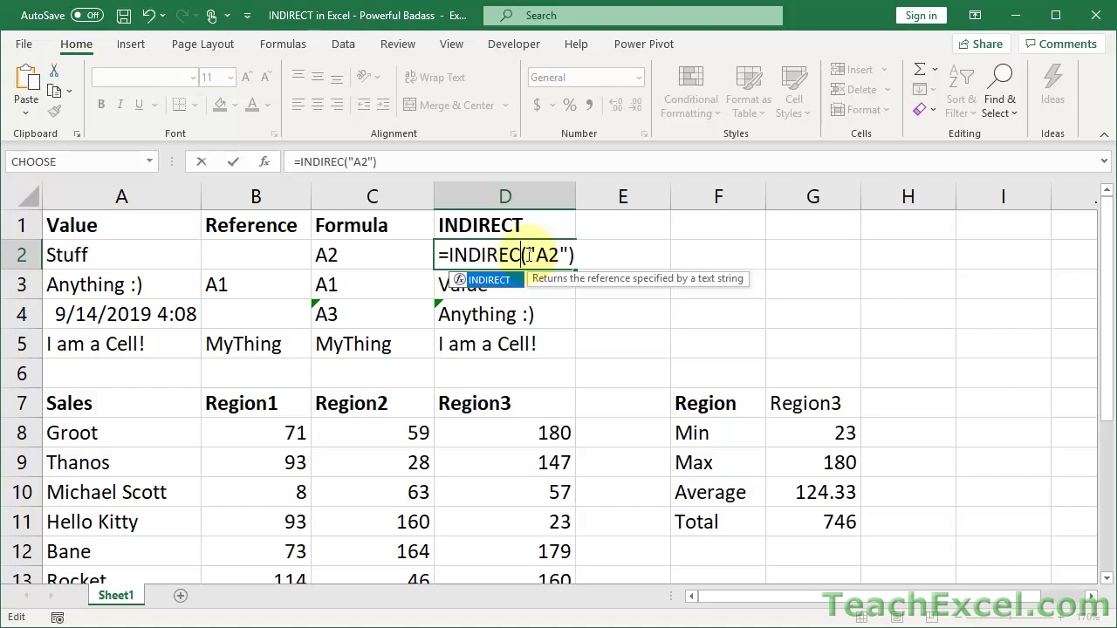
{"action": "key", "text": "Escape"}
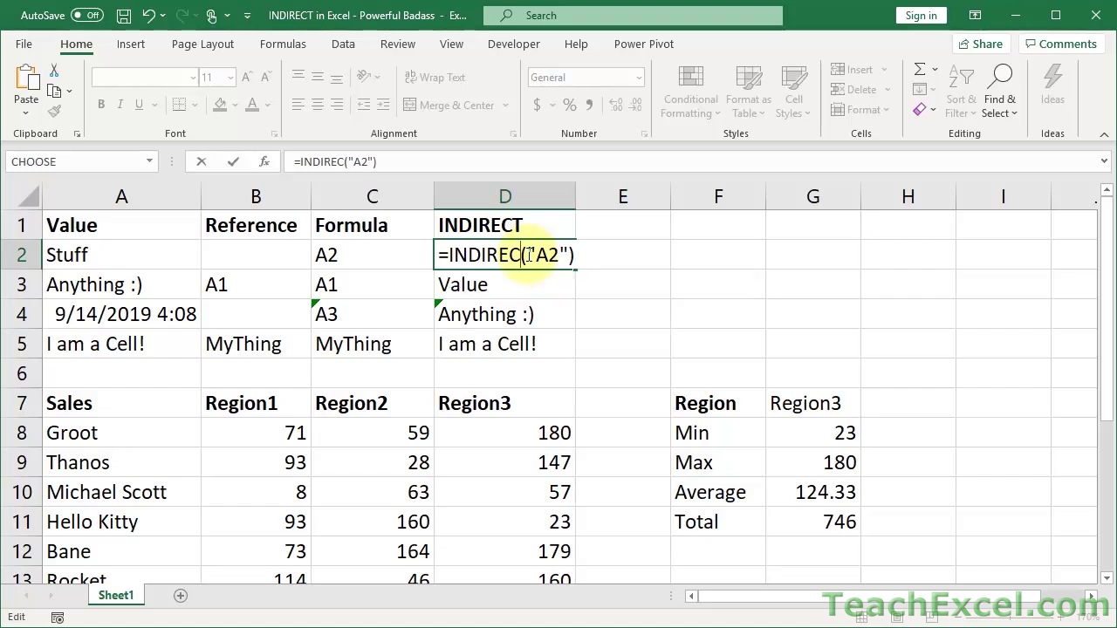
{"action": "type", "text": "T"}
{"action": "key", "text": "ctrl+Return"}
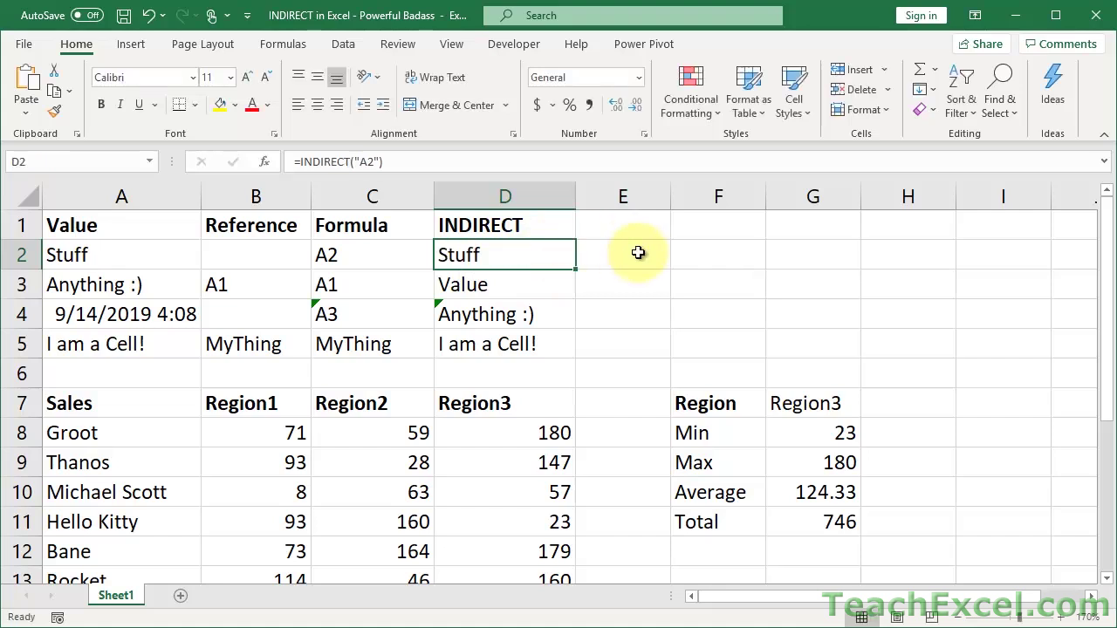
{"action": "double_click", "coordinate": [485, 256]}
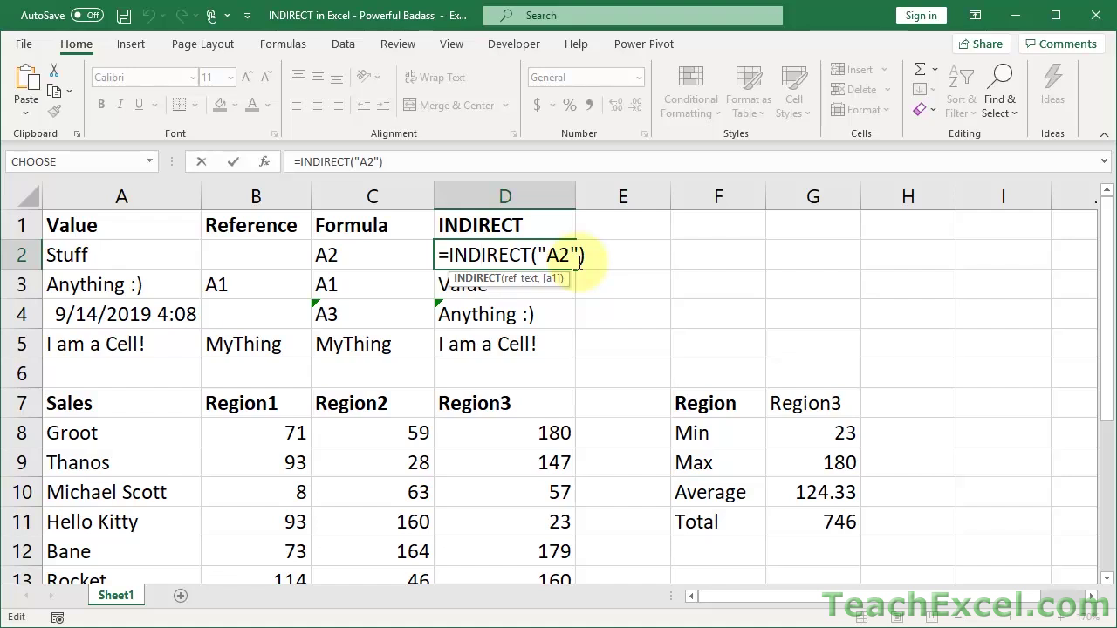
{"action": "key", "text": "Escape"}
Step: Clear the B2:D2 example cells and check that A2 holds Stuff
{"action": "left_click", "coordinate": [271, 252]}
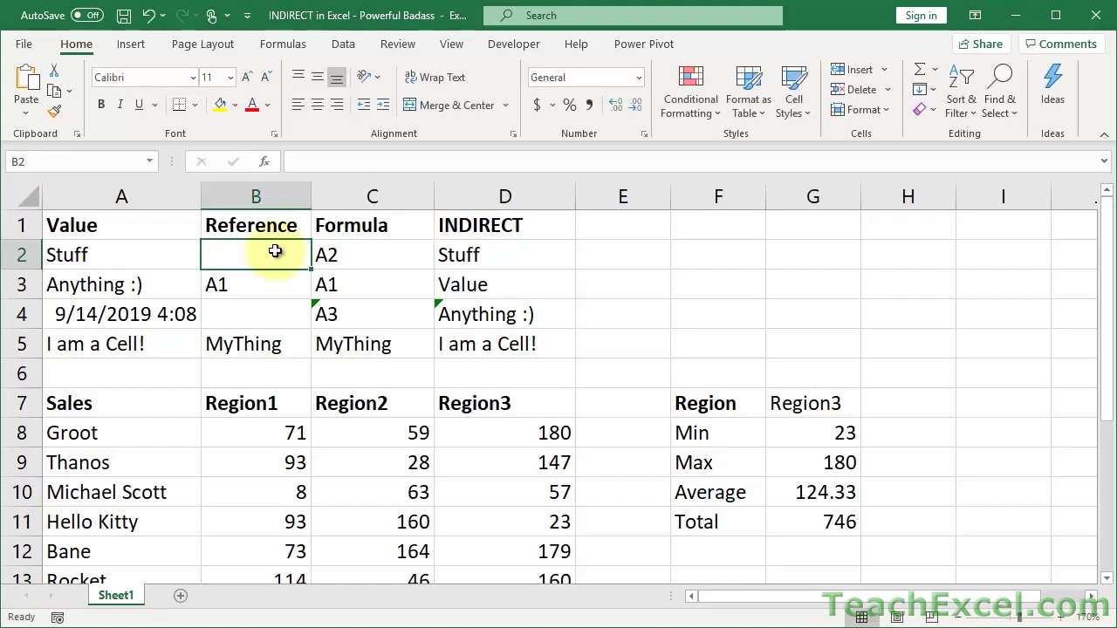
{"action": "key", "text": "shift+Right"}
{"action": "key", "text": "shift+Right"}
{"action": "key", "text": "Delete"}
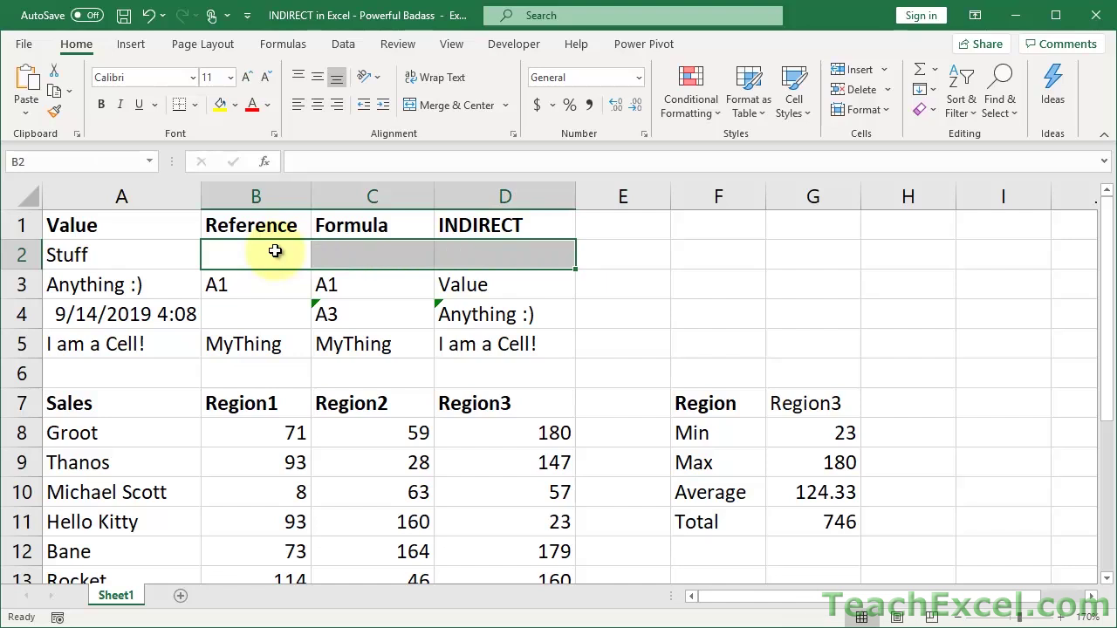
{"action": "left_click", "coordinate": [150, 256]}
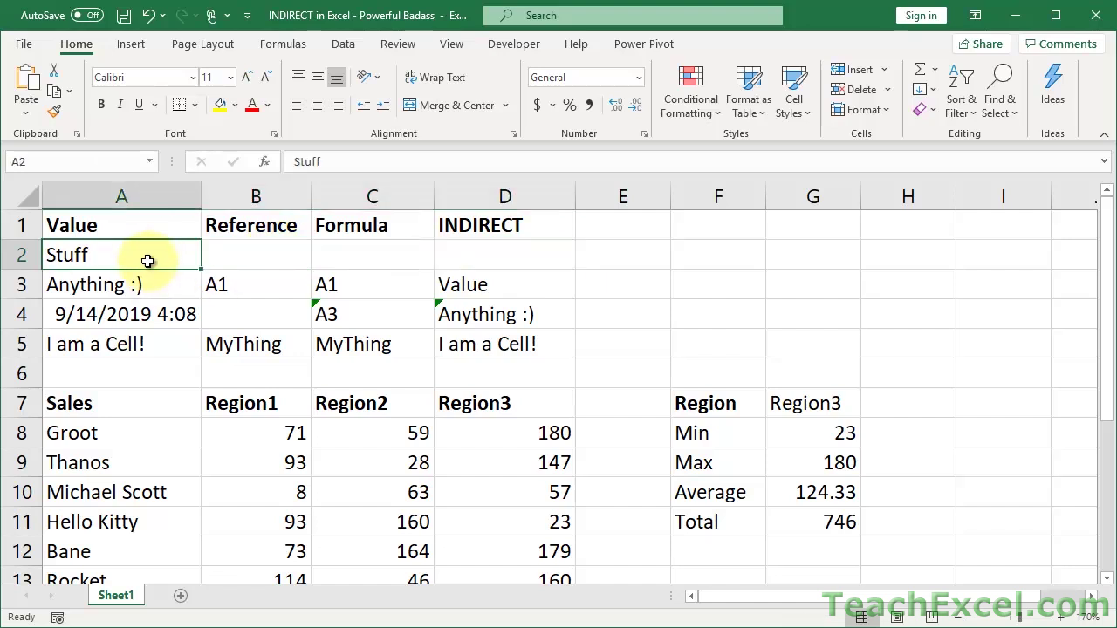
{"action": "double_click", "coordinate": [149, 259]}
{"action": "key", "text": "Escape"}
Step: Enter ="A2" in C2 so it displays the text A2
{"action": "left_click", "coordinate": [341, 251]}
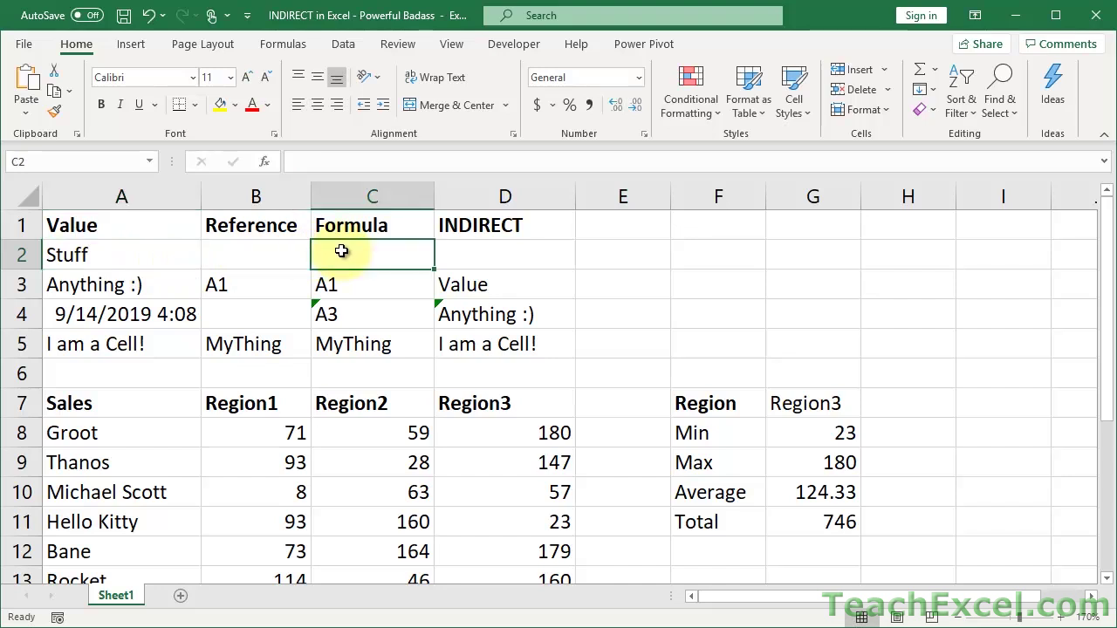
{"action": "type", "text": "="}
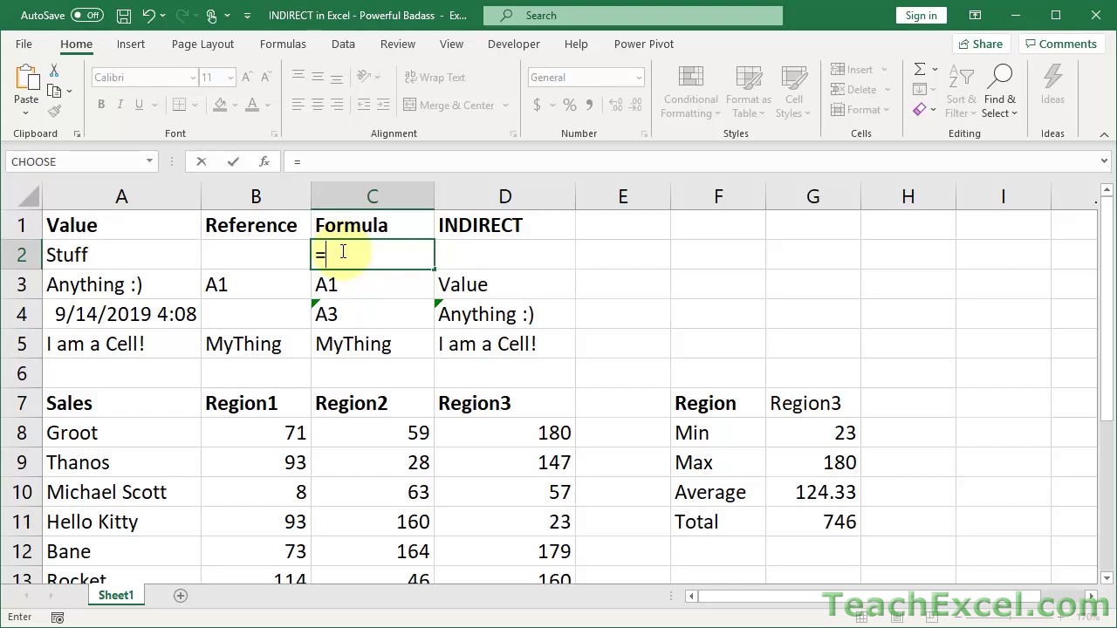
{"action": "type", "text": "\"A2\""}
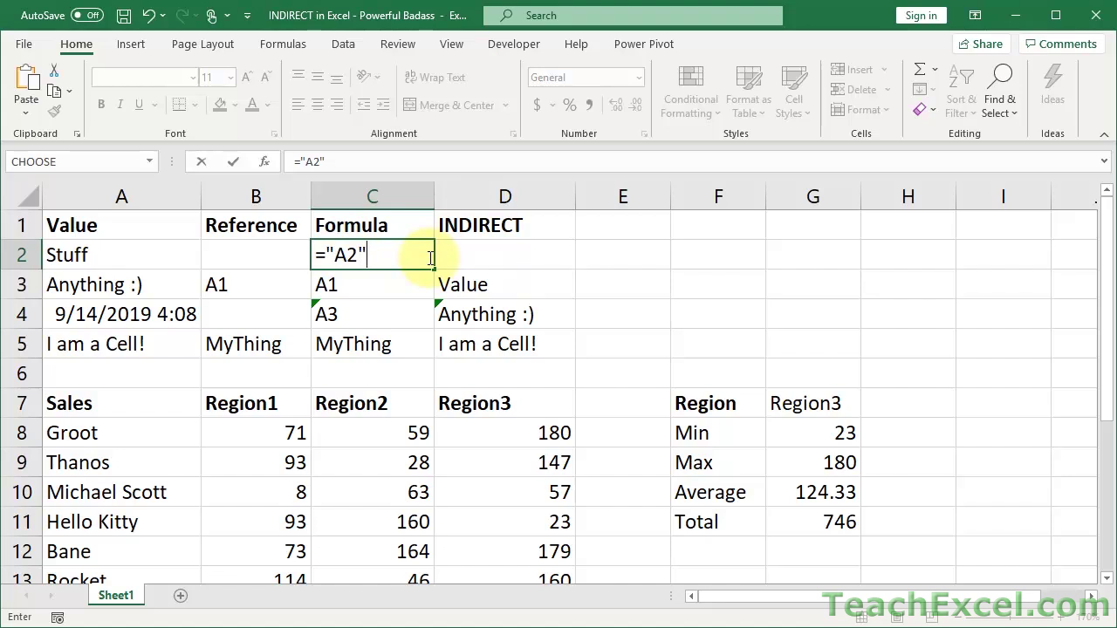
{"action": "key", "text": "Tab"}
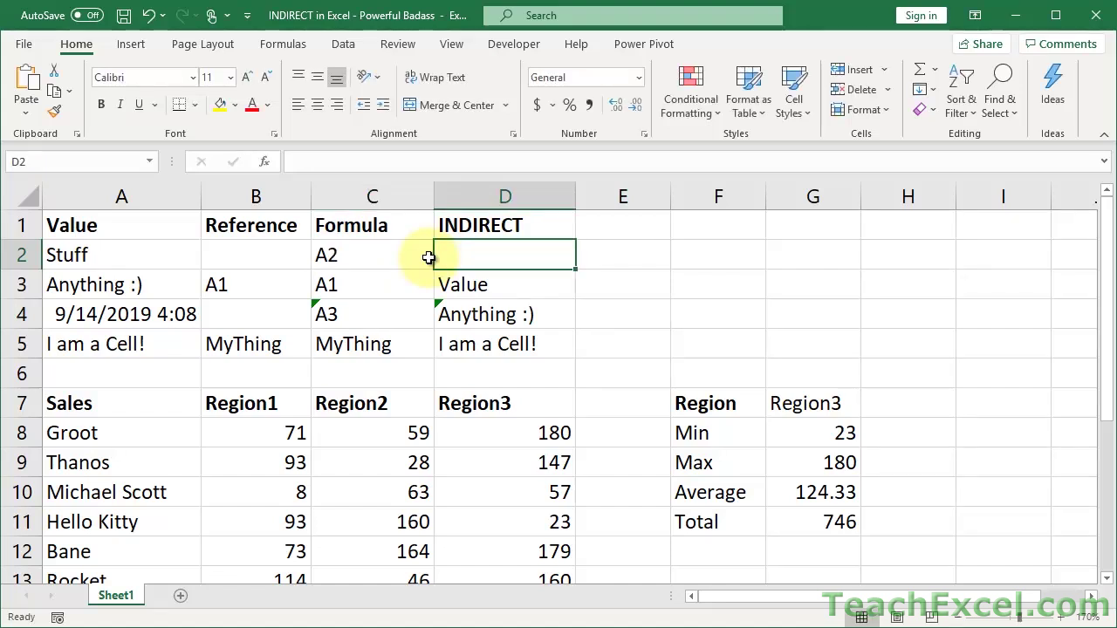
{"action": "left_click", "coordinate": [403, 254]}
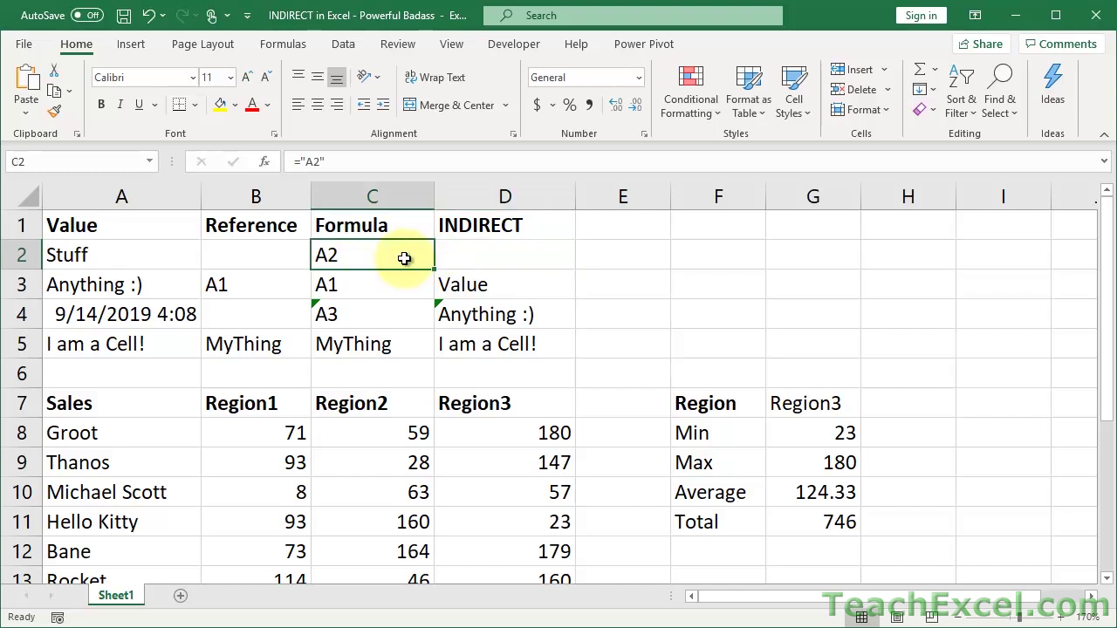
{"action": "double_click", "coordinate": [405, 256]}
{"action": "key", "text": "Escape"}
Step: Enter =INDIRECT("A2") in D2 so it returns Stuff
{"action": "left_click", "coordinate": [485, 257]}
{"action": "double_click", "coordinate": [485, 257]}
{"action": "type", "text": "=indi"}
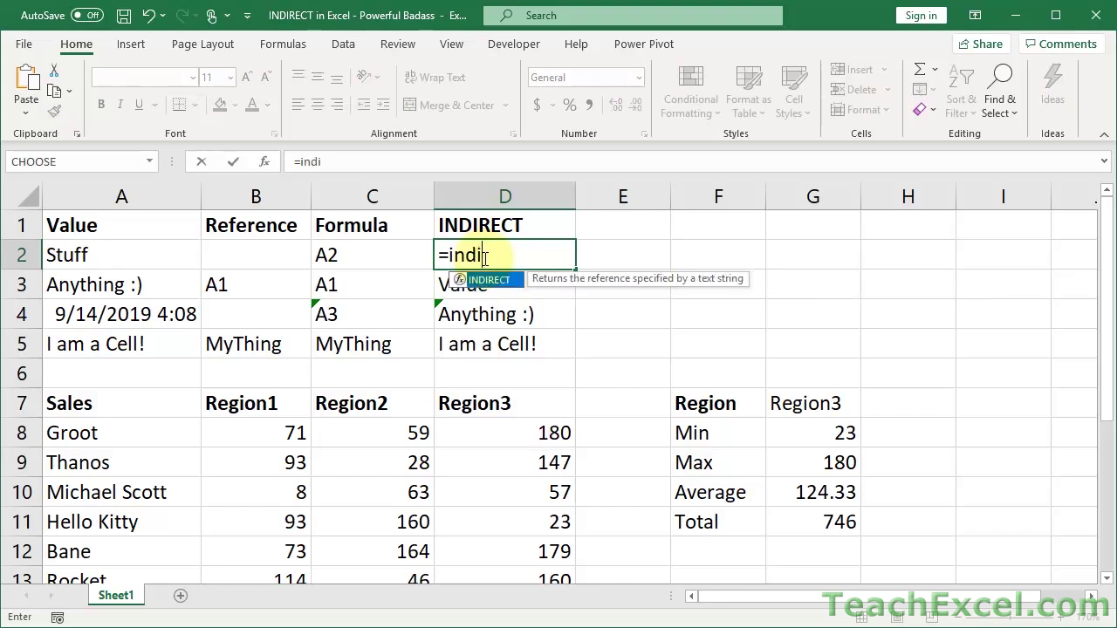
{"action": "key", "text": "Tab"}
{"action": "type", "text": "\"A@"}
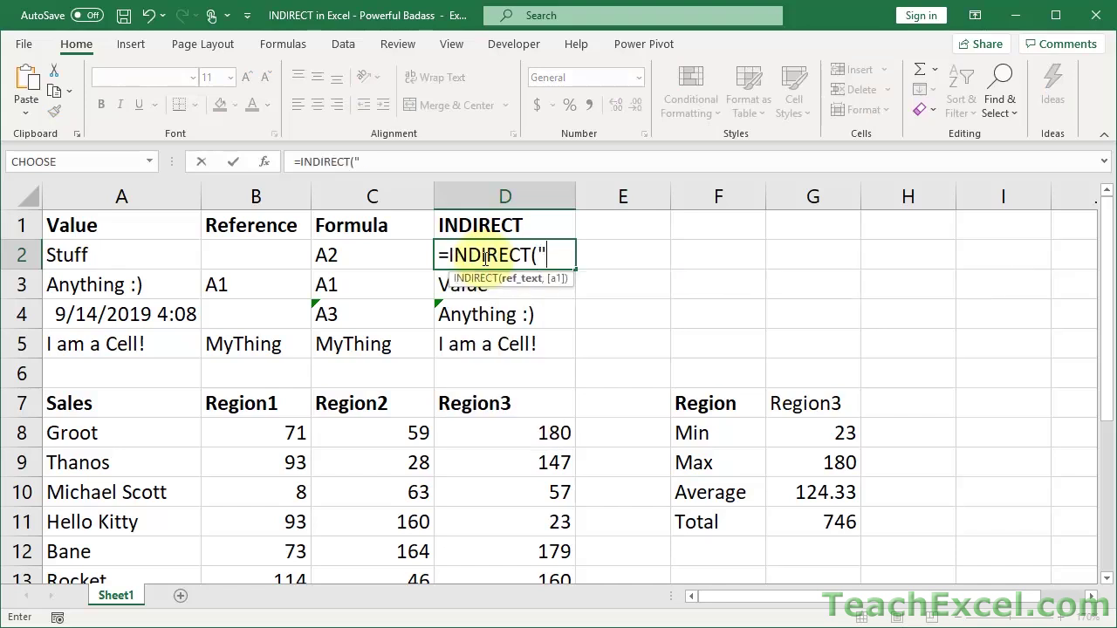
{"action": "key", "text": "BackSpace"}
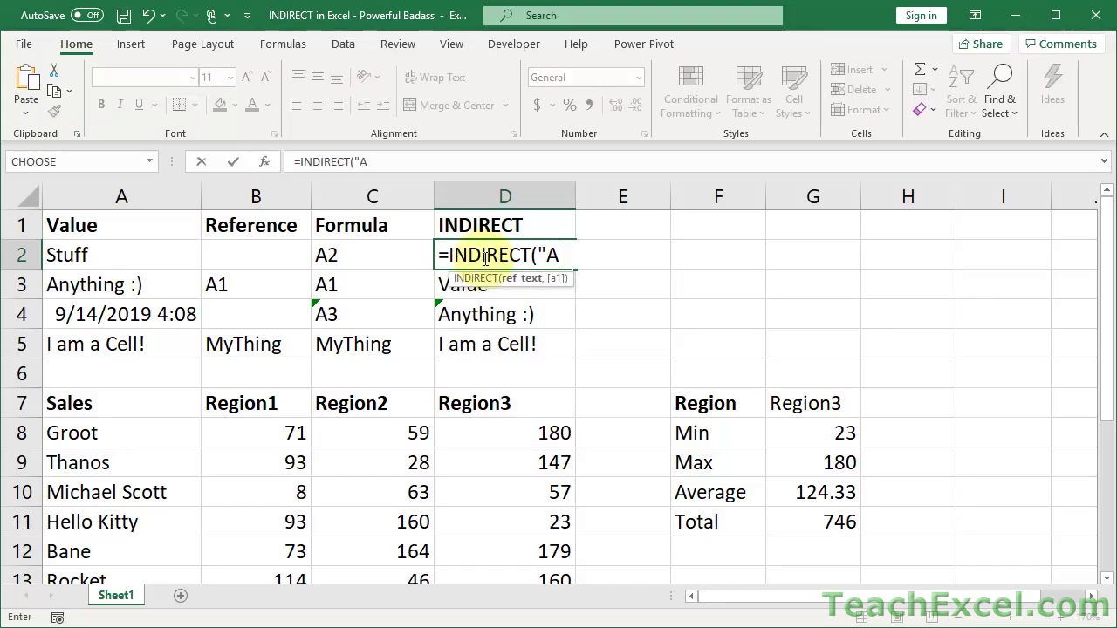
{"action": "type", "text": "2\""}
{"action": "key", "text": "Return"}
{"action": "left_click", "coordinate": [495, 249]}
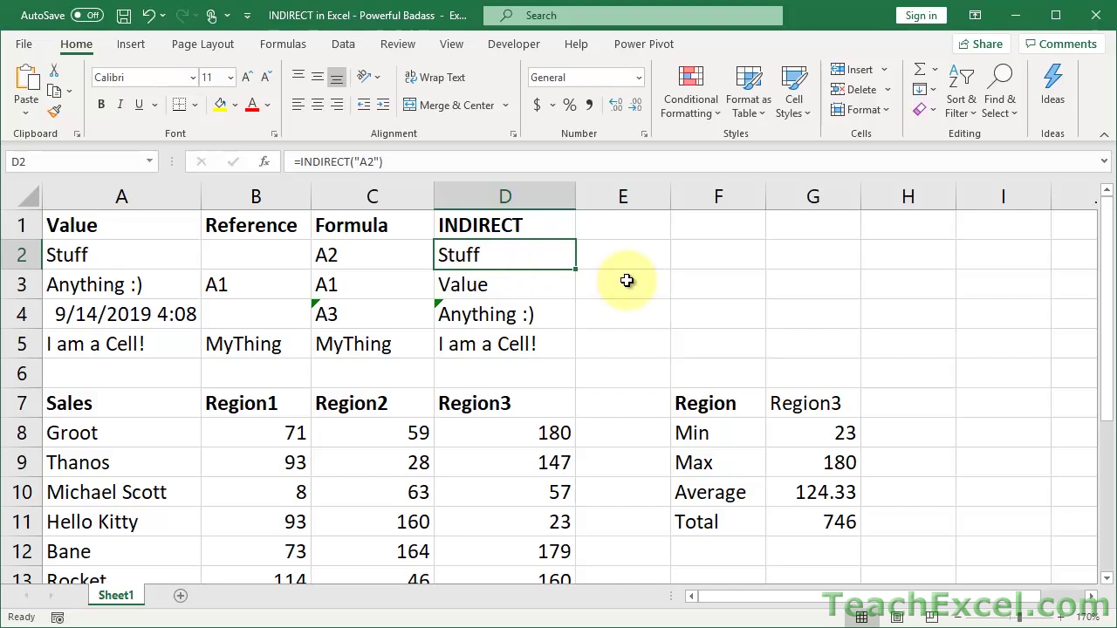
{"action": "left_click", "coordinate": [626, 280]}
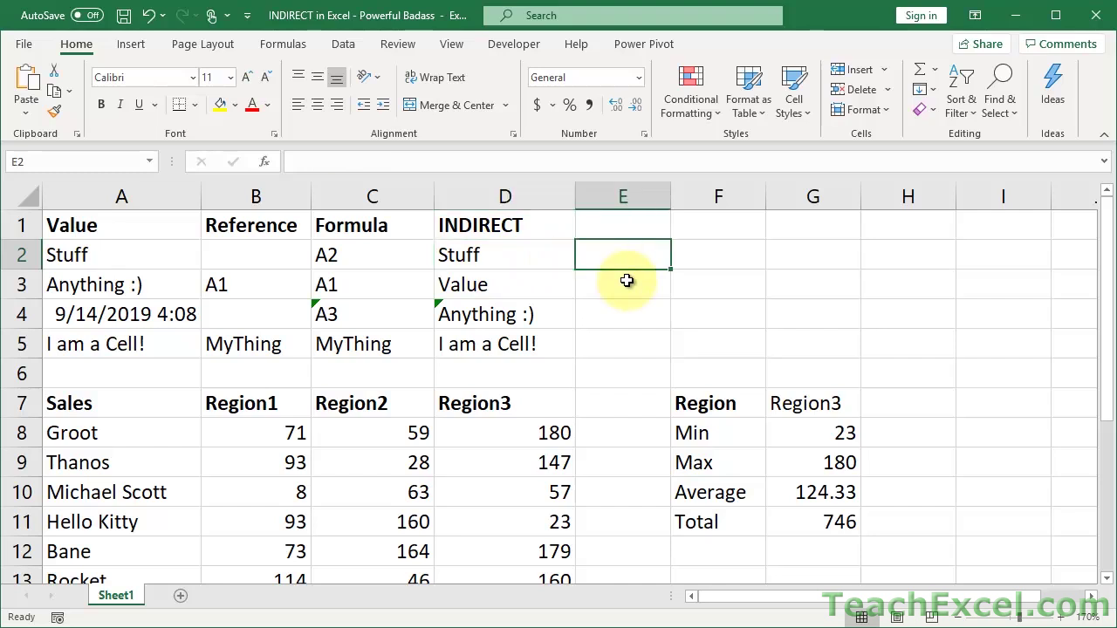
Step: Enter =A2 in E2 to show it returns Stuff, inspect the reference, then clear E2
{"action": "type", "text": "="}
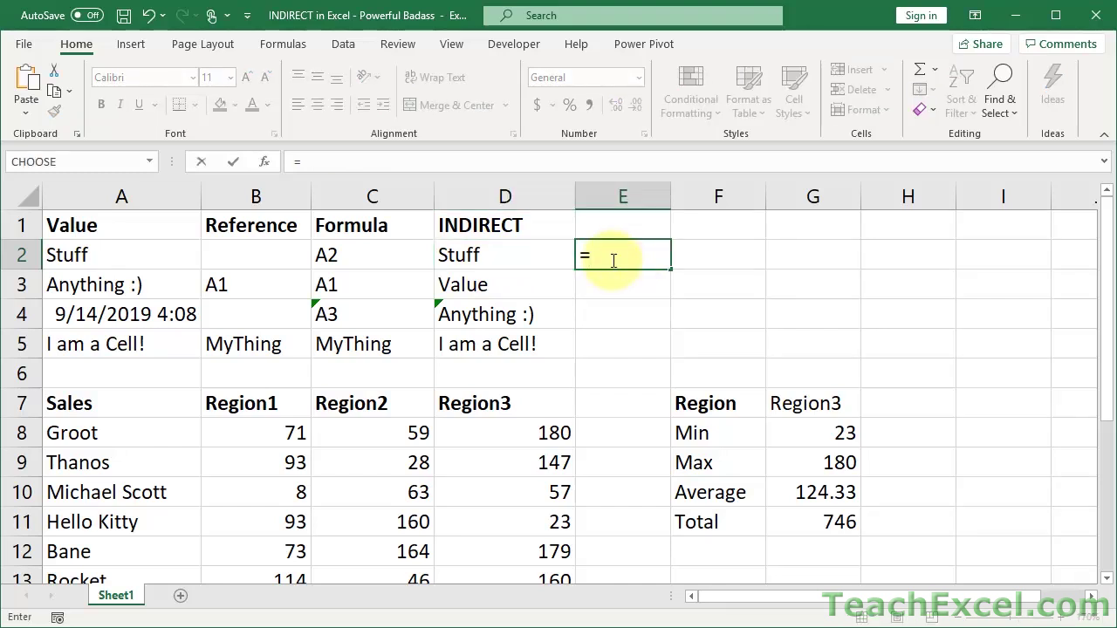
{"action": "left_click", "coordinate": [119, 255]}
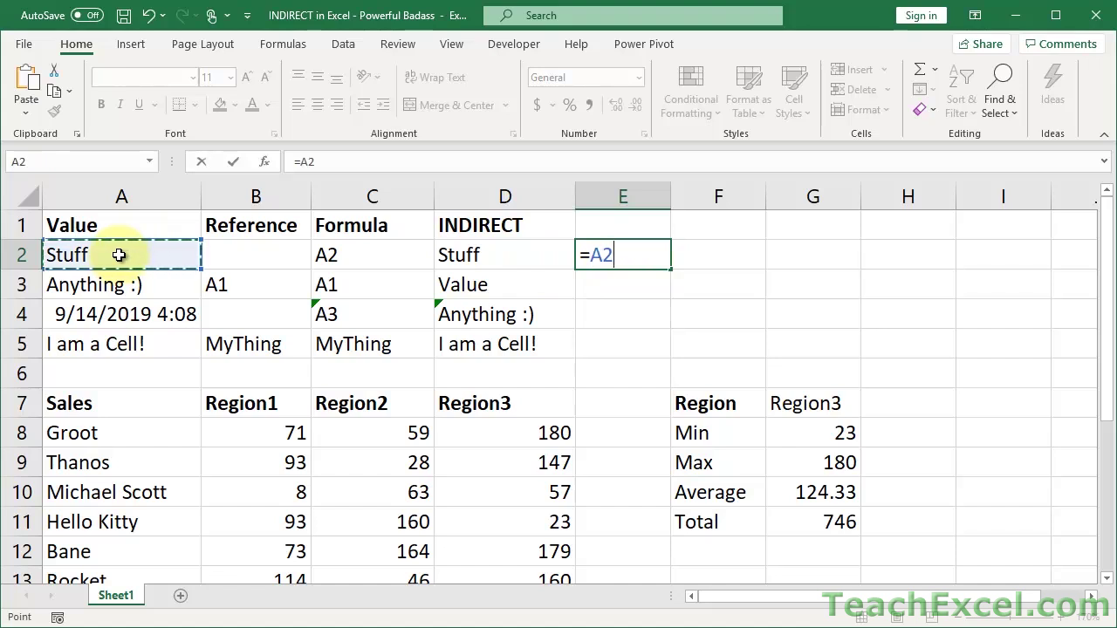
{"action": "key", "text": "Return"}
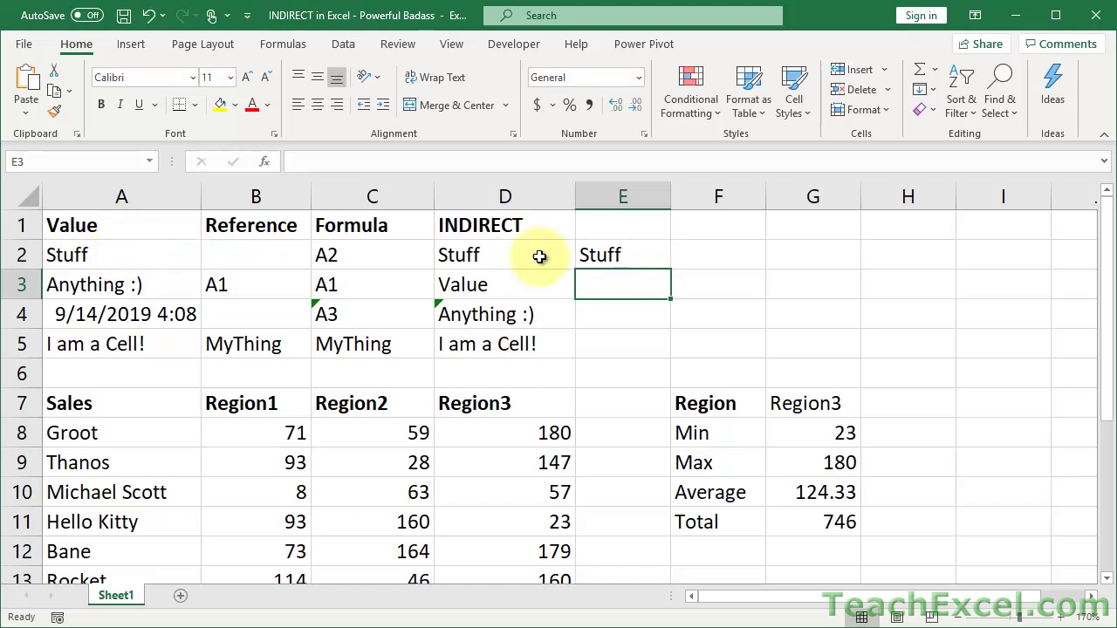
{"action": "double_click", "coordinate": [611, 254]}
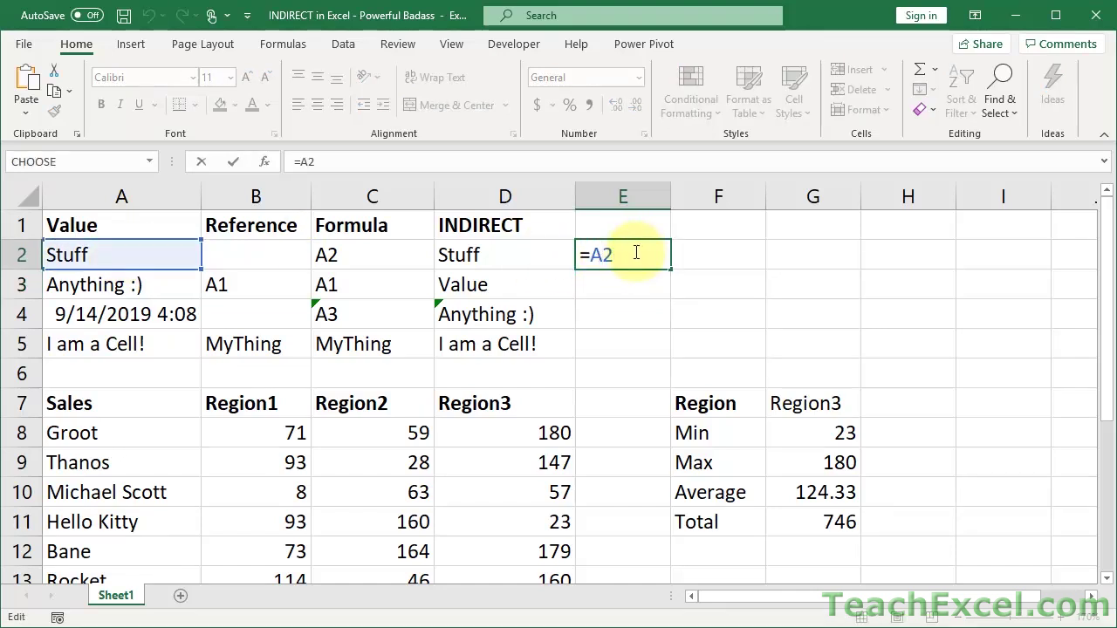
{"action": "double_click", "coordinate": [614, 254]}
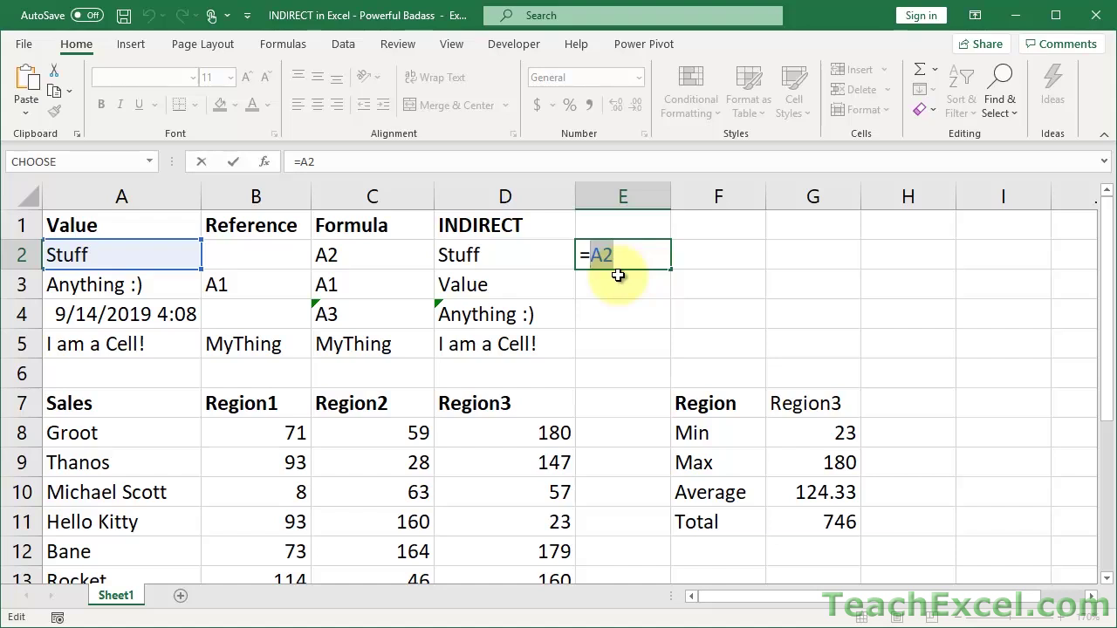
{"action": "key", "text": "ctrl+Return"}
{"action": "key", "text": "Delete"}
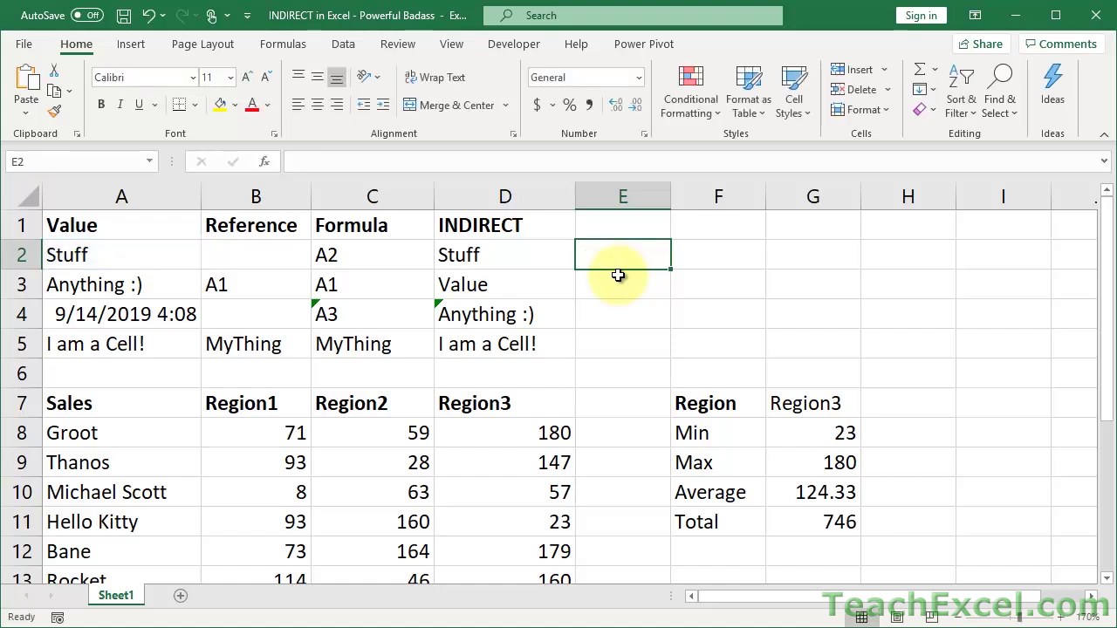
Step: Clear B3:D3, then enter A3 in B3 and =B3 in C3
{"action": "key", "text": "Down"}
{"action": "key", "text": "Left"}
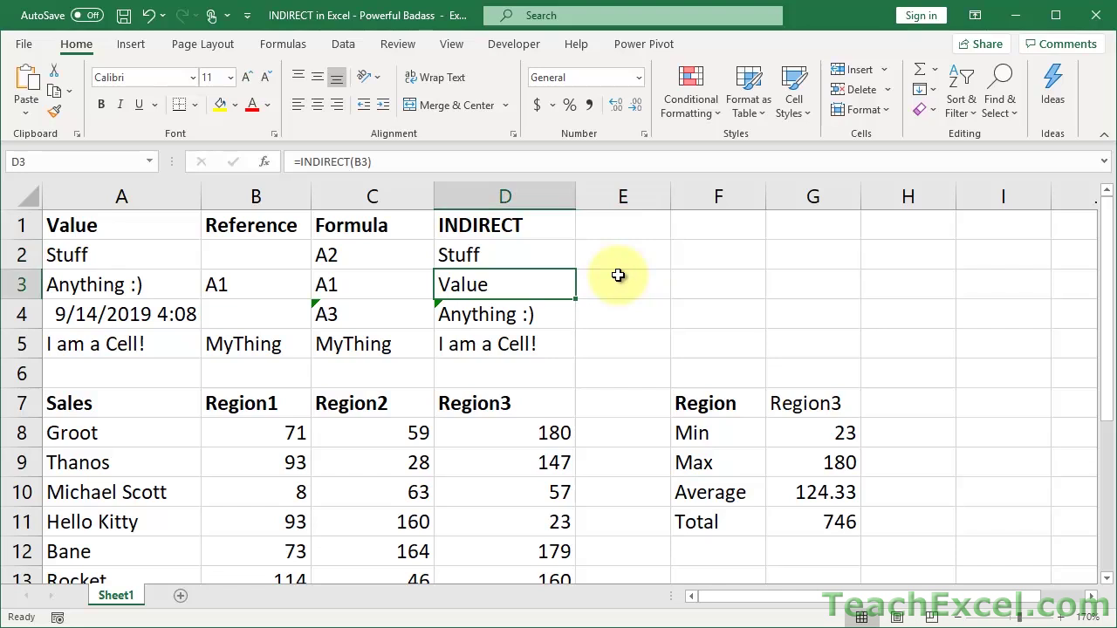
{"action": "key", "text": "shift+Left"}
{"action": "key", "text": "shift+Left"}
{"action": "key", "text": "Delete"}
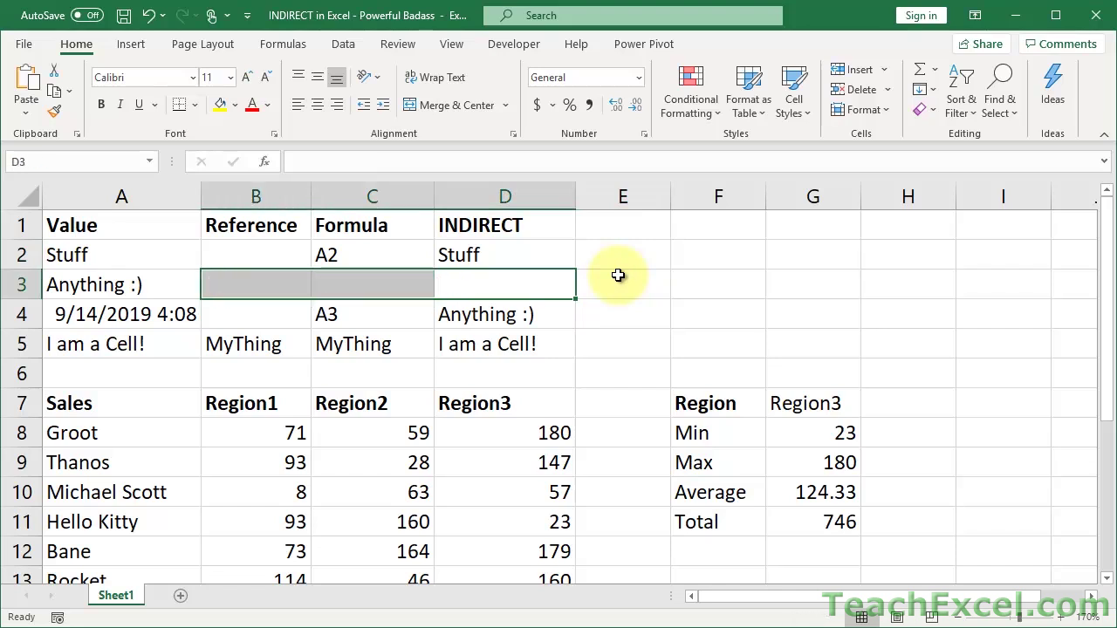
{"action": "key", "text": "Left"}
{"action": "key", "text": "Left"}
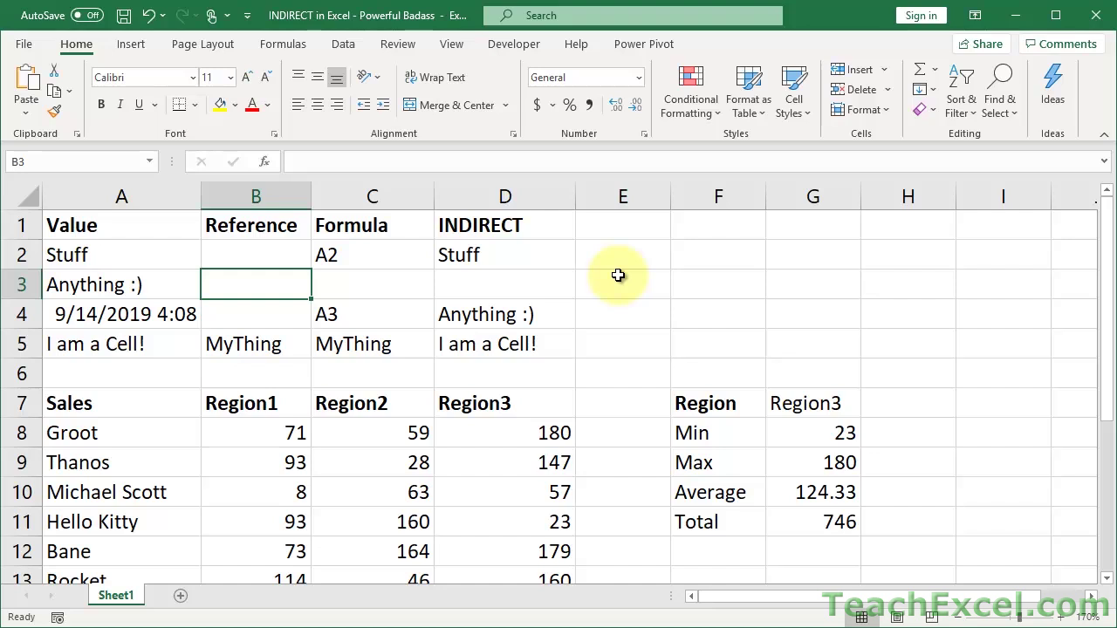
{"action": "type", "text": "A3"}
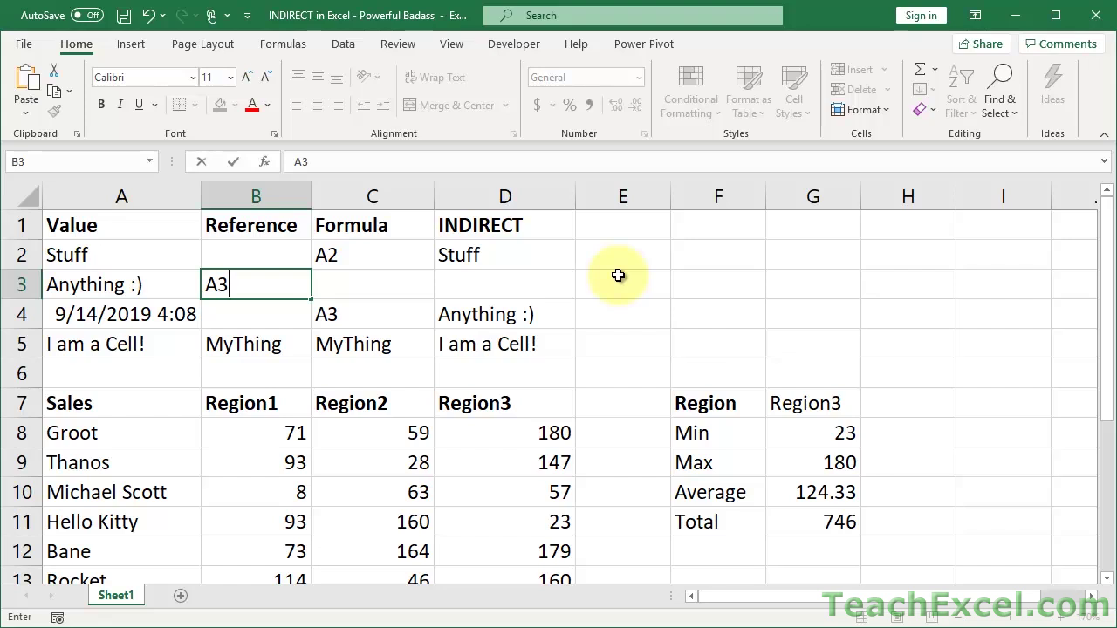
{"action": "key", "text": "Tab"}
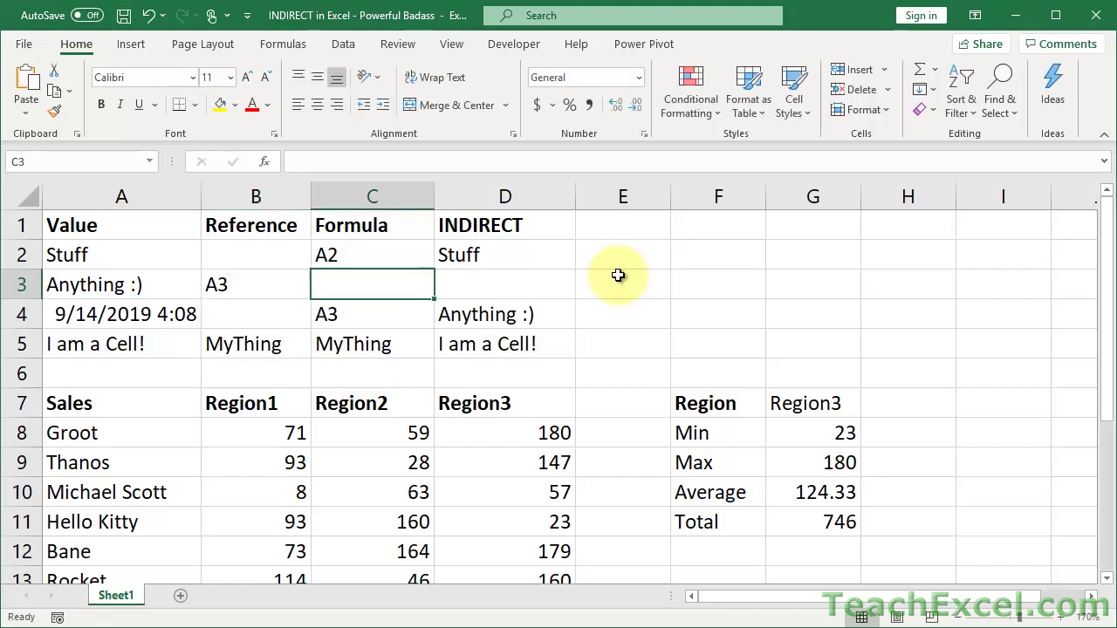
{"action": "type", "text": "="}
{"action": "key", "text": "Left"}
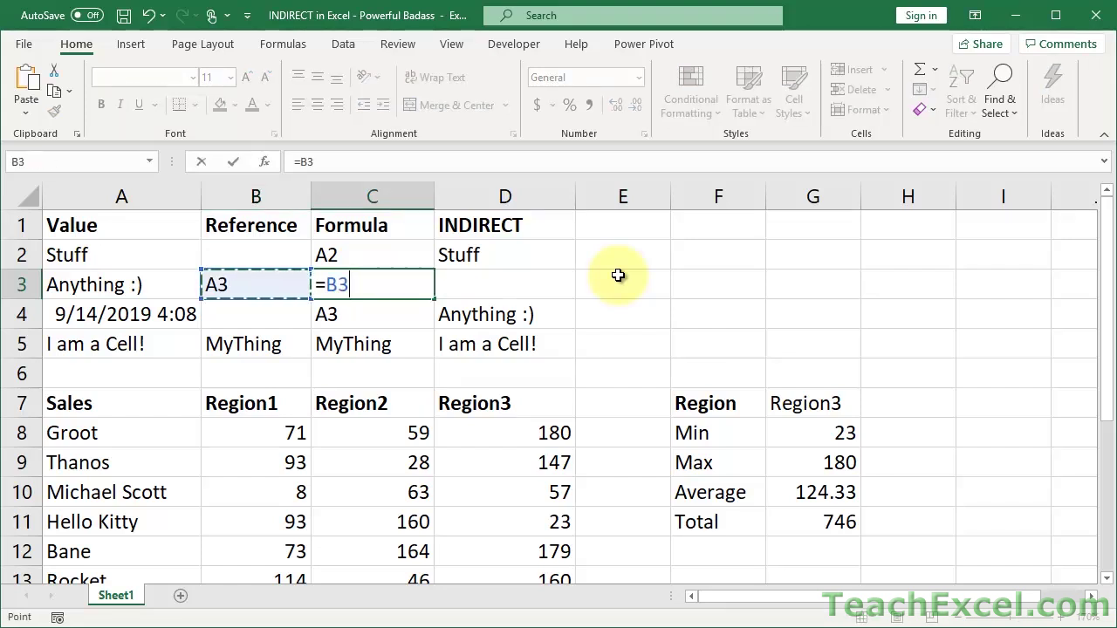
{"action": "key", "text": "Tab"}
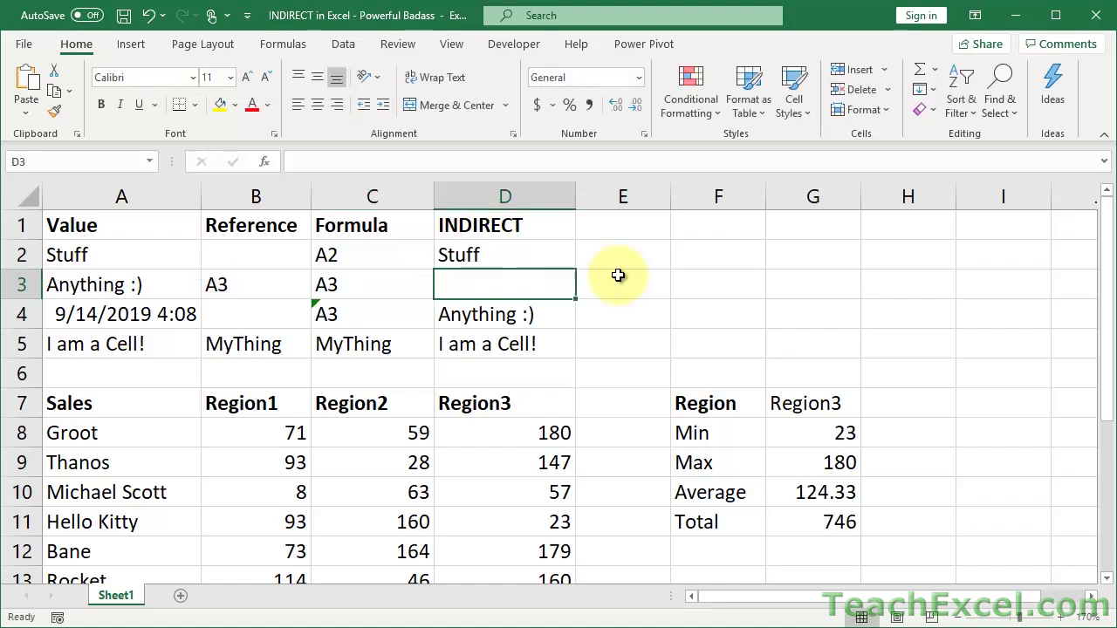
{"action": "left_click", "coordinate": [394, 281]}
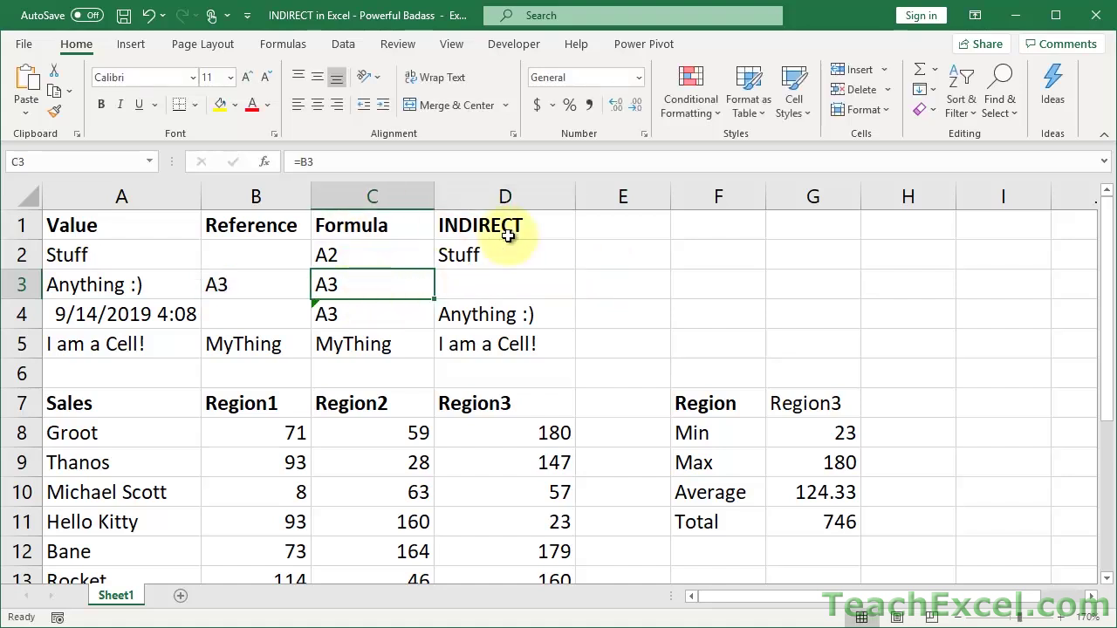
Step: Enter =INDIRECT(B3) in D3 and review A3's value and C3's reference to B3
{"action": "left_click", "coordinate": [495, 282]}
{"action": "type", "text": "=indir"}
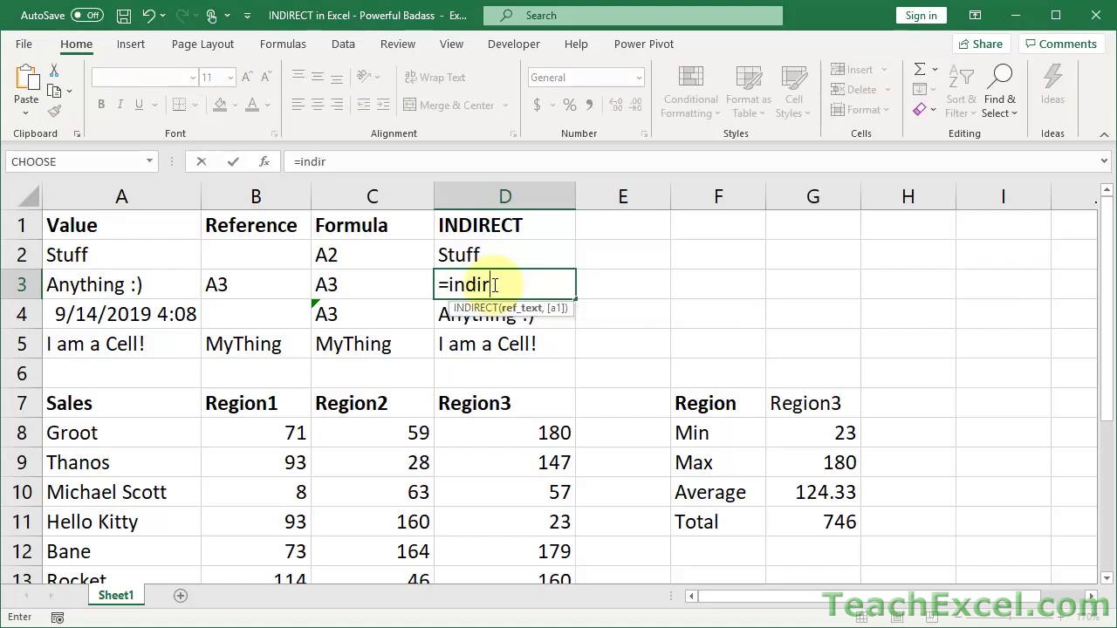
{"action": "key", "text": "Tab"}
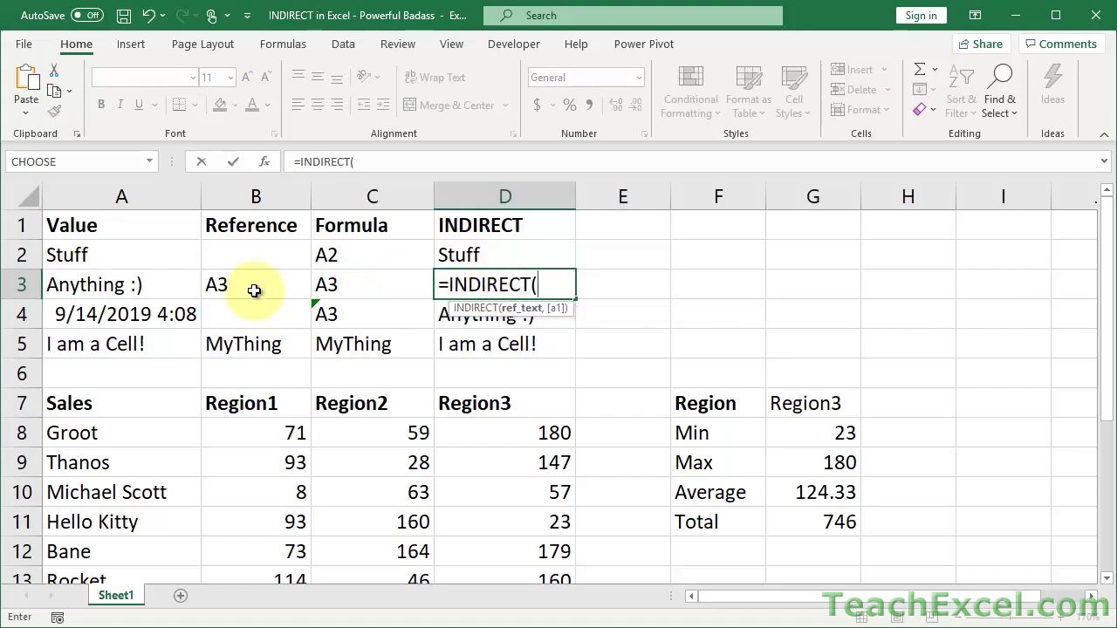
{"action": "left_click", "coordinate": [289, 292]}
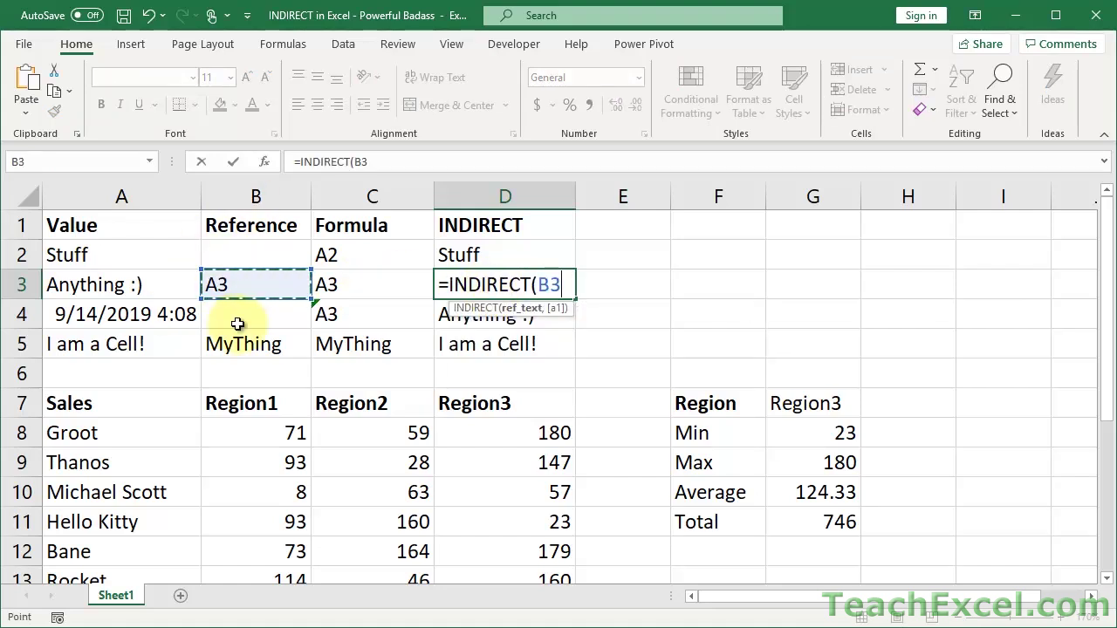
{"action": "key", "text": "ctrl+Return"}
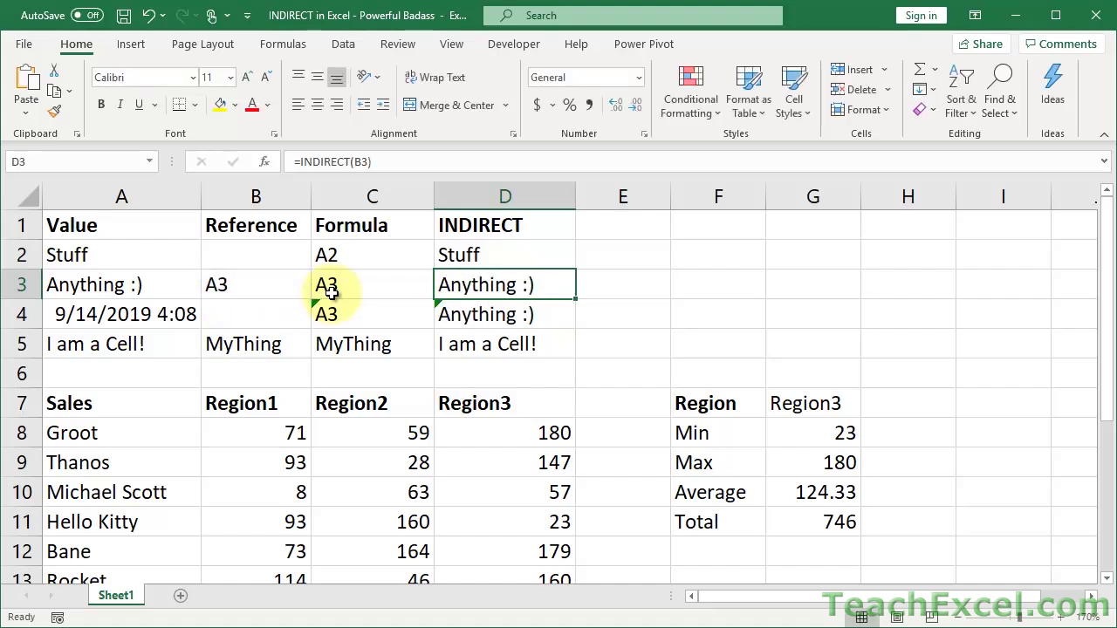
{"action": "left_click", "coordinate": [138, 282]}
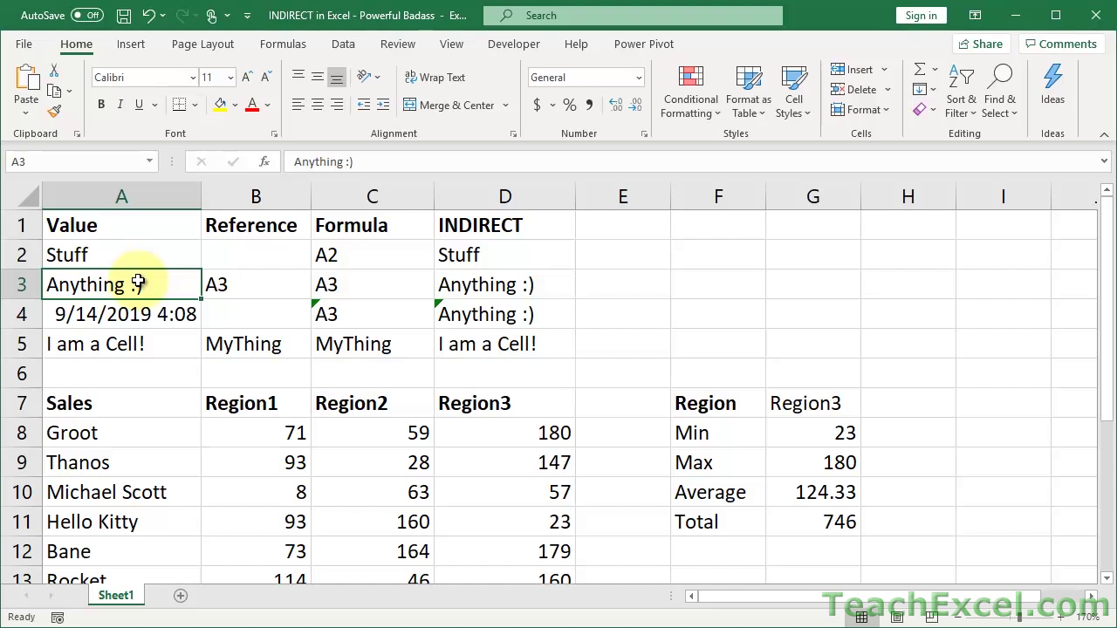
{"action": "double_click", "coordinate": [354, 283]}
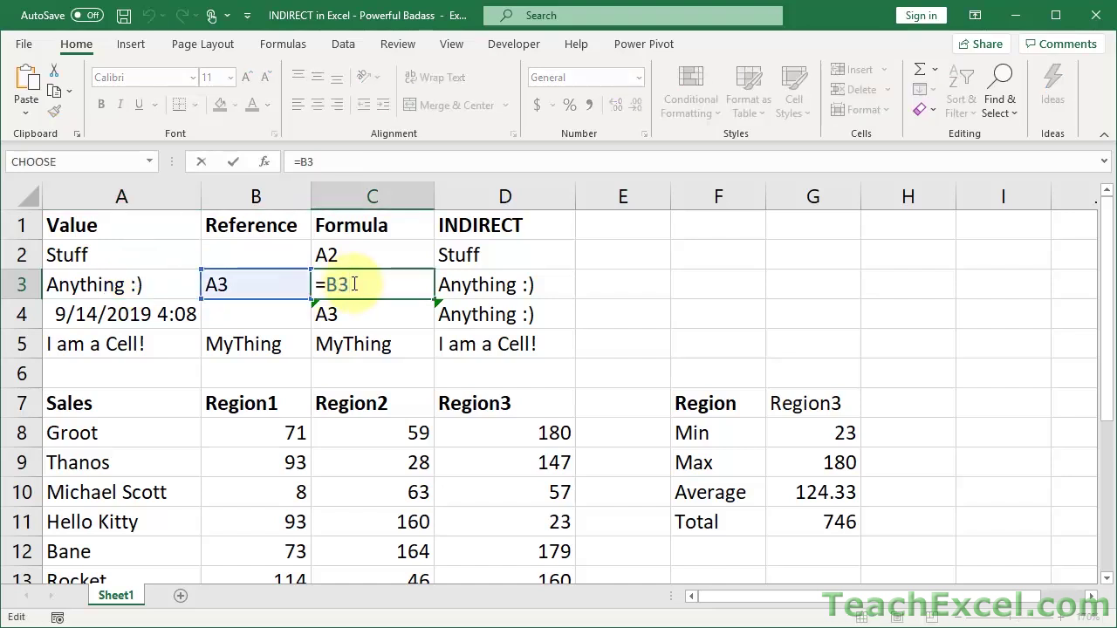
{"action": "key", "text": "Escape"}
Step: Rewrite D3 as =INDIRECT(C3) so it returns Anything :), then select row 4's example cells
{"action": "left_click", "coordinate": [481, 281]}
{"action": "double_click", "coordinate": [488, 285]}
{"action": "key", "text": "Escape"}
{"action": "type", "text": "=in"}
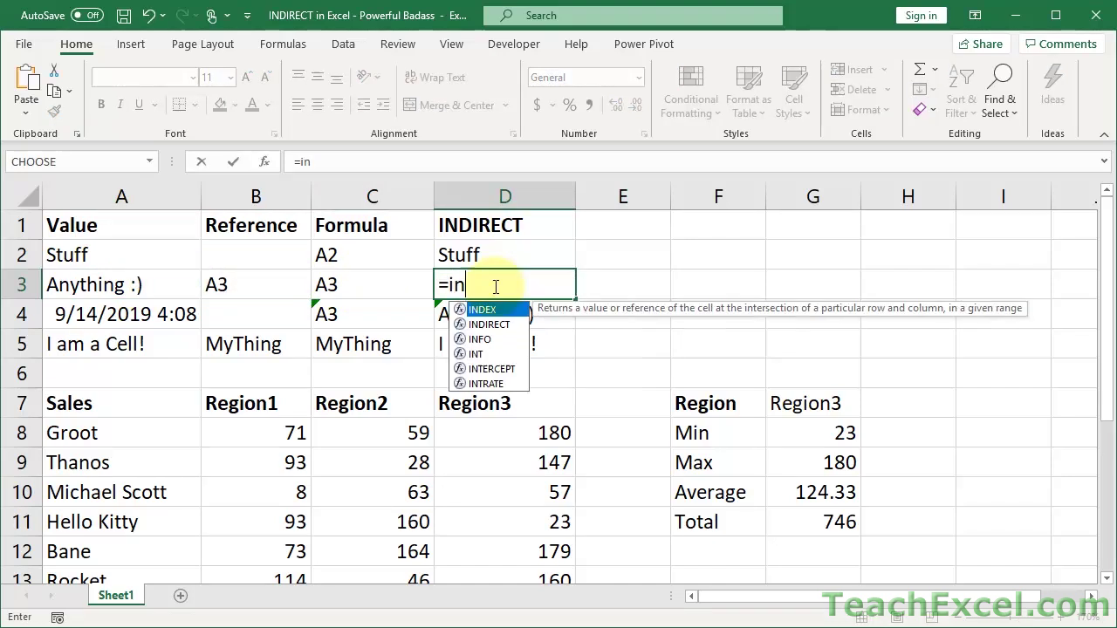
{"action": "key", "text": "Down"}
{"action": "key", "text": "Tab"}
{"action": "left_click", "coordinate": [361, 288]}
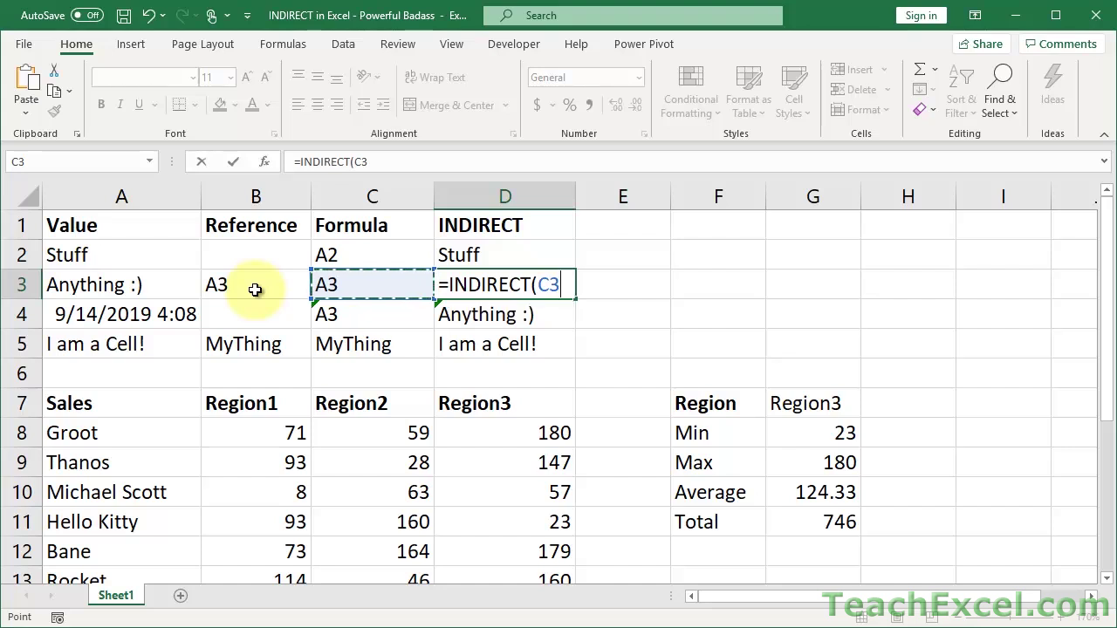
{"action": "key", "text": "ctrl+Return"}
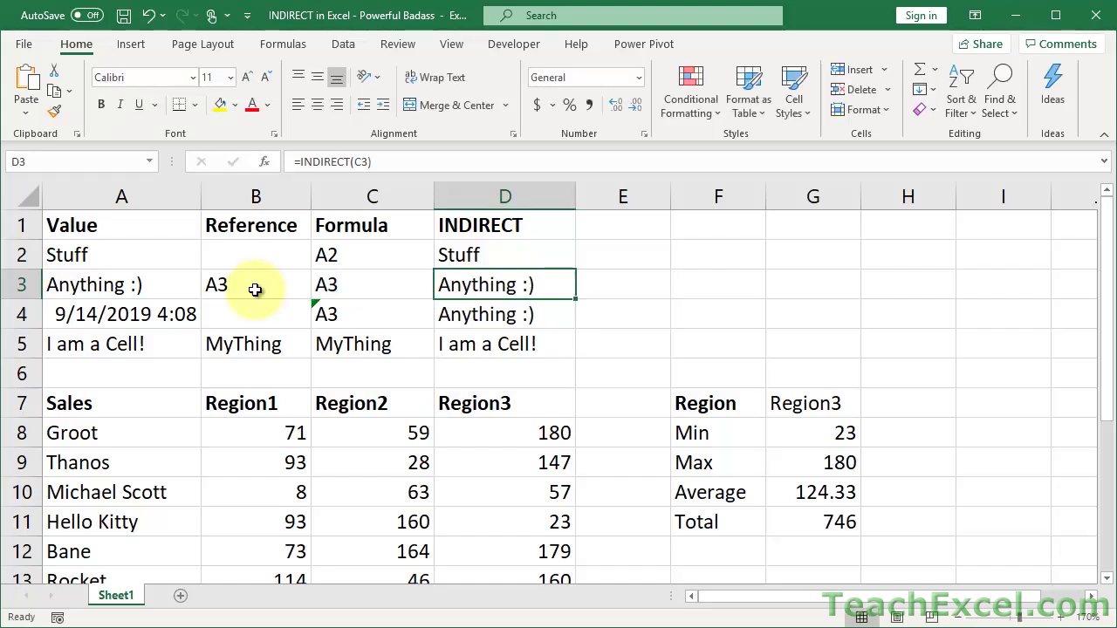
{"action": "key", "text": "Down"}
{"action": "key", "text": "shift+Left"}
{"action": "key", "text": "shift+Left"}
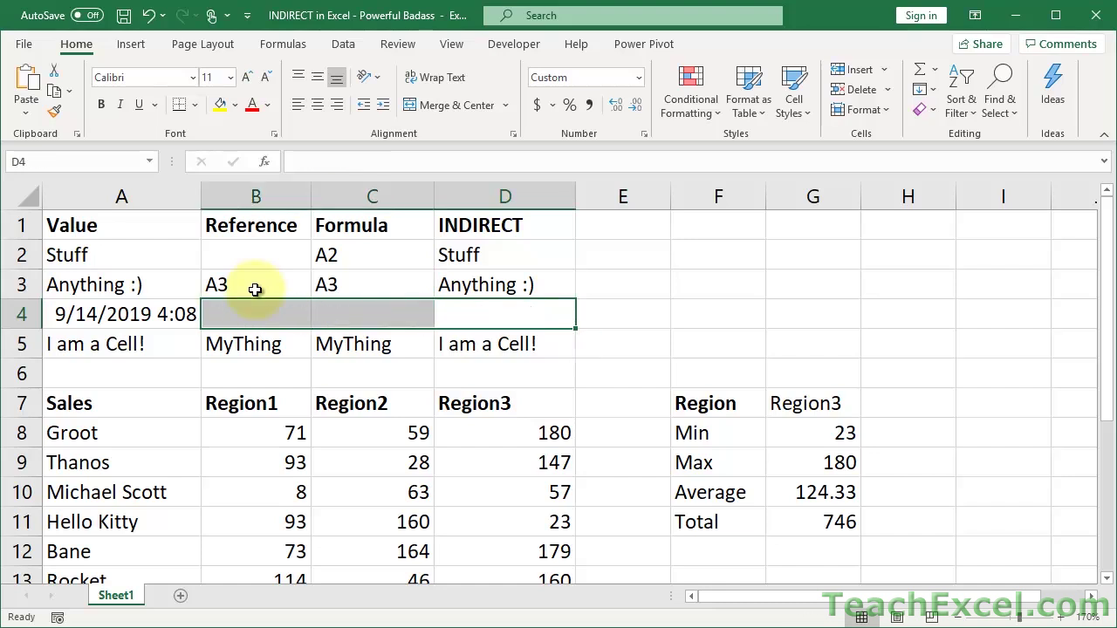
Step: Enter ="A"&4 in C4 so it displays A4
{"action": "key", "text": "Left"}
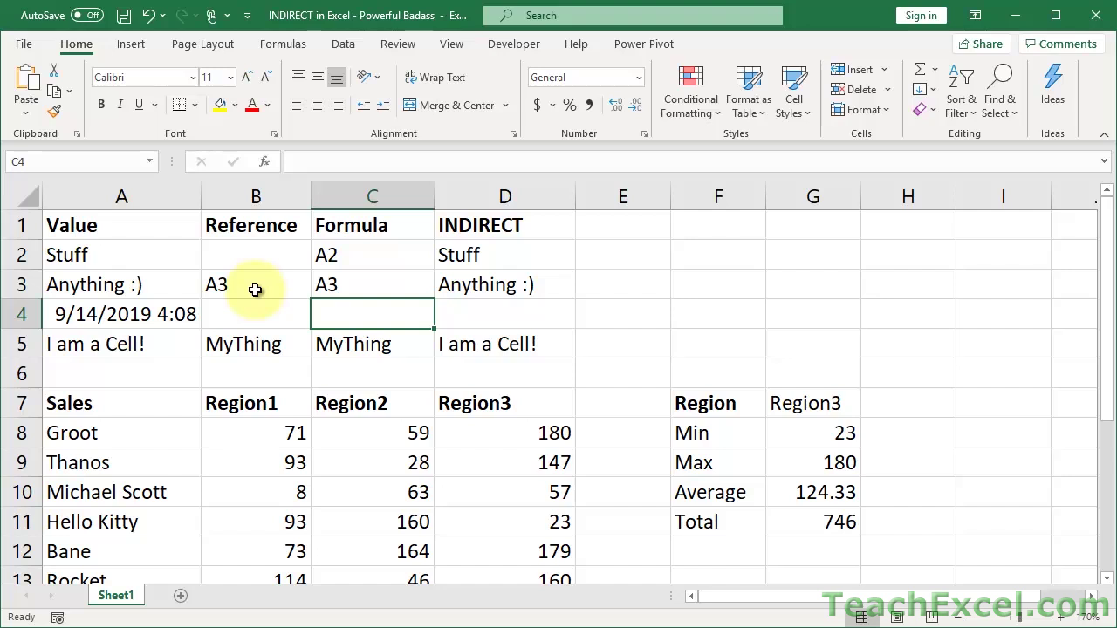
{"action": "type", "text": "=\""}
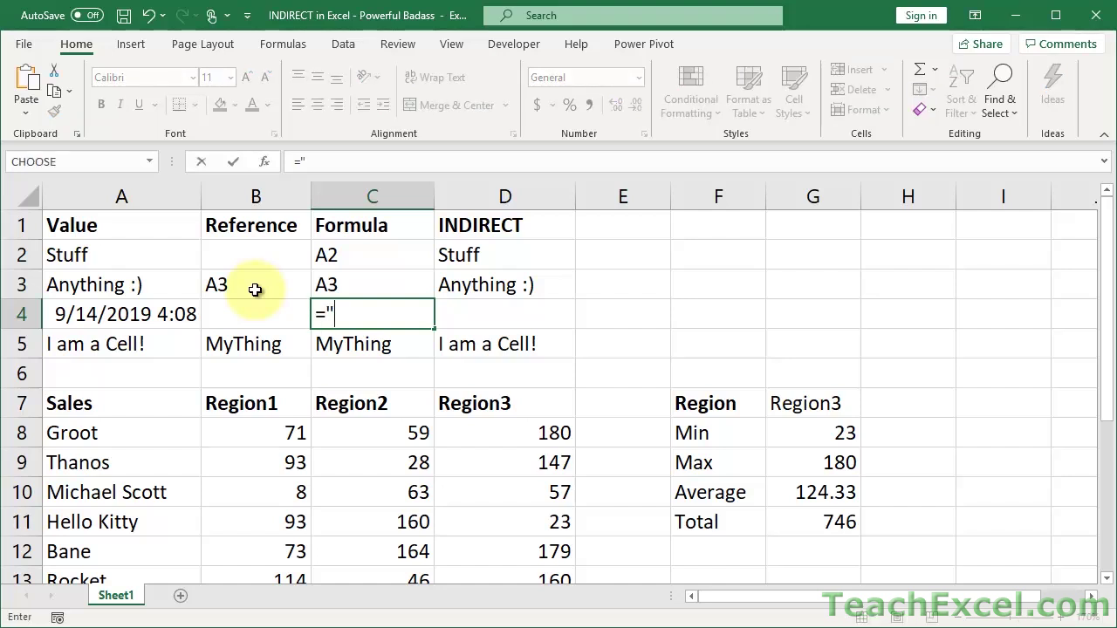
{"action": "type", "text": "A\""}
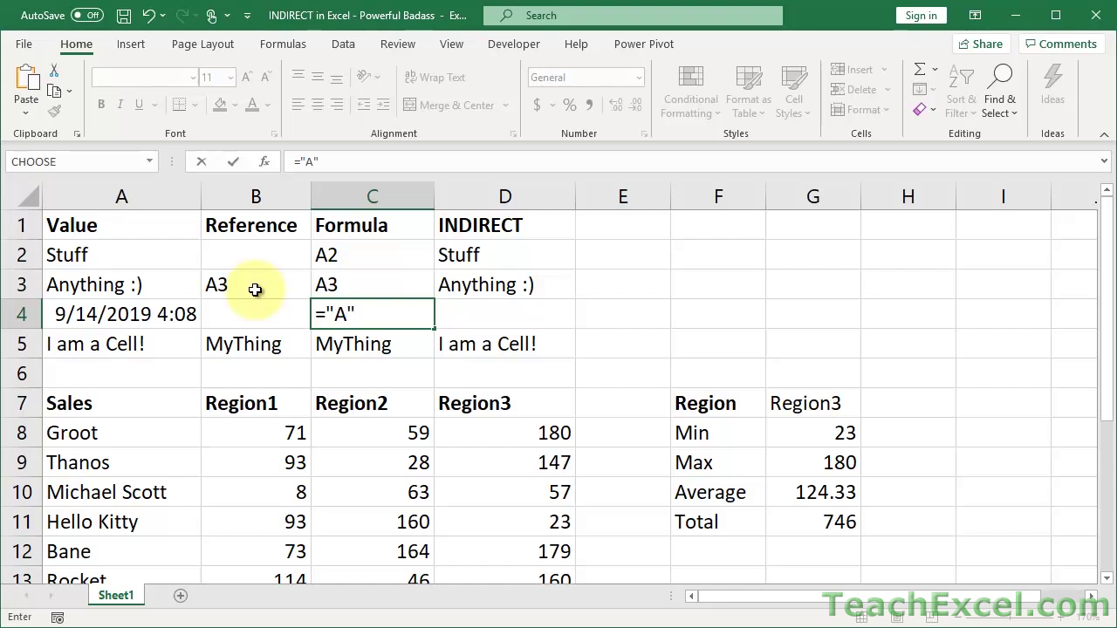
{"action": "type", "text": "&4"}
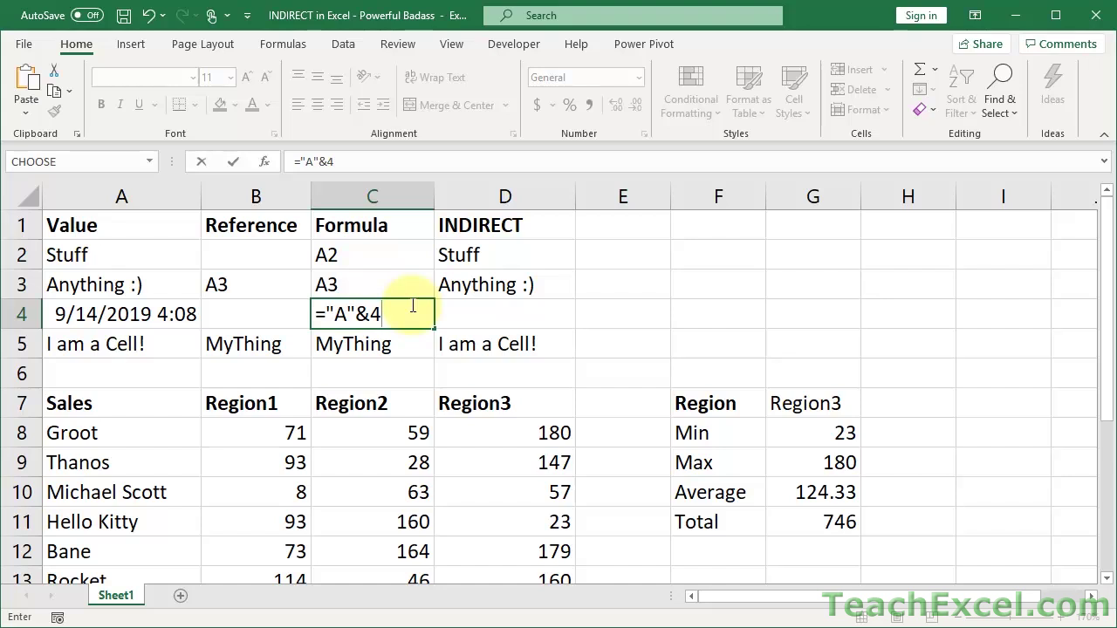
{"action": "key", "text": "ctrl+Return"}
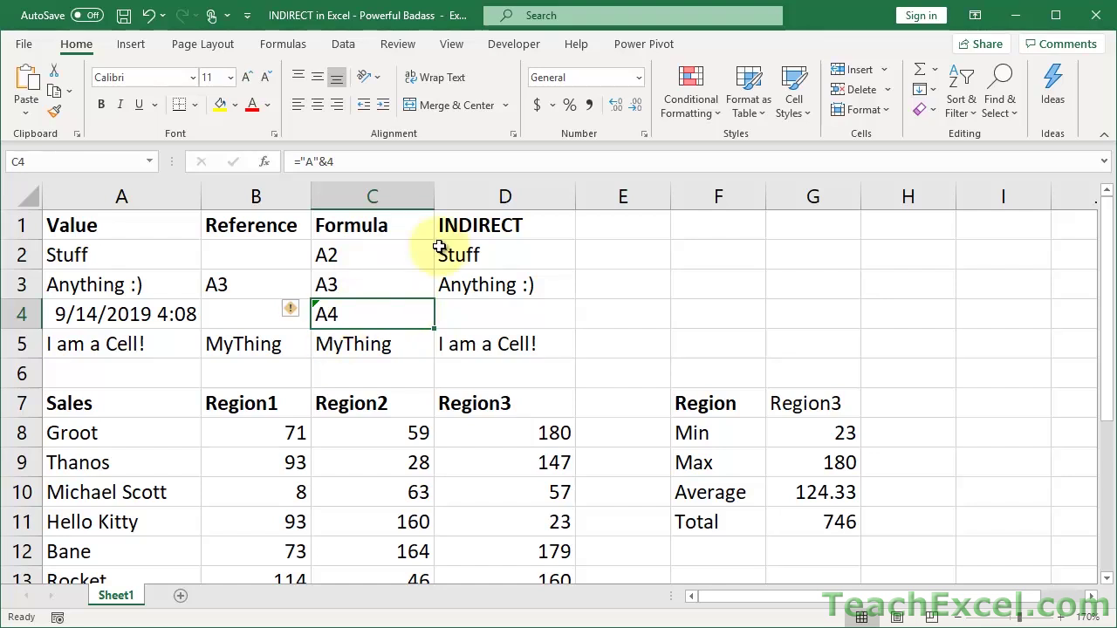
Step: Enter =INDIRECT("A"&4) in D4, returning A4's value 9/14/2019 4:08
{"action": "left_click", "coordinate": [468, 314]}
{"action": "type", "text": "="}
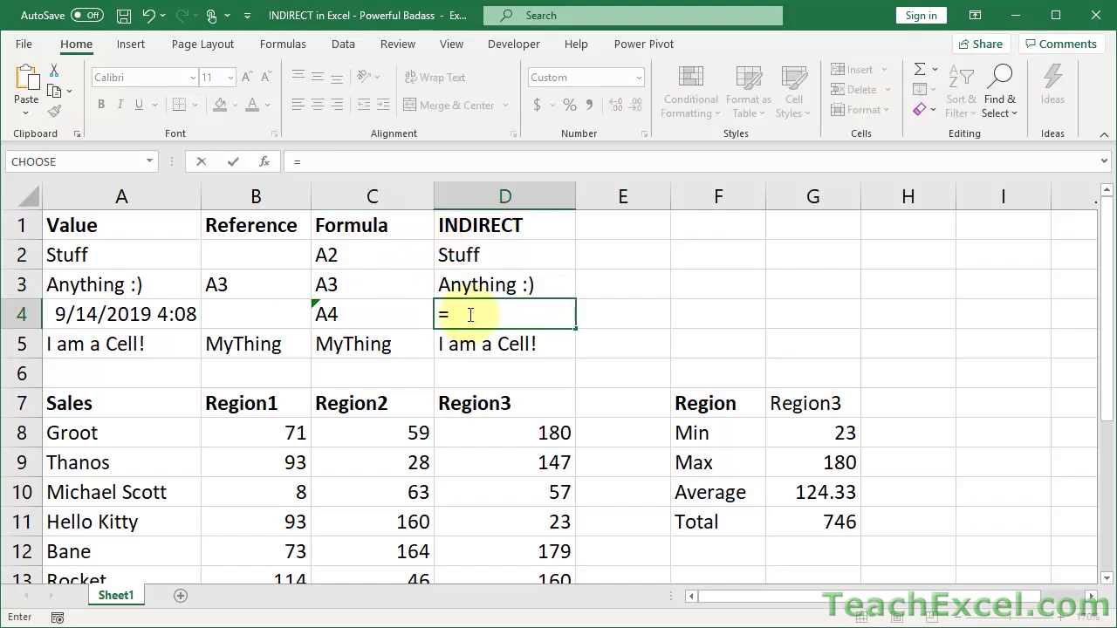
{"action": "type", "text": "indire"}
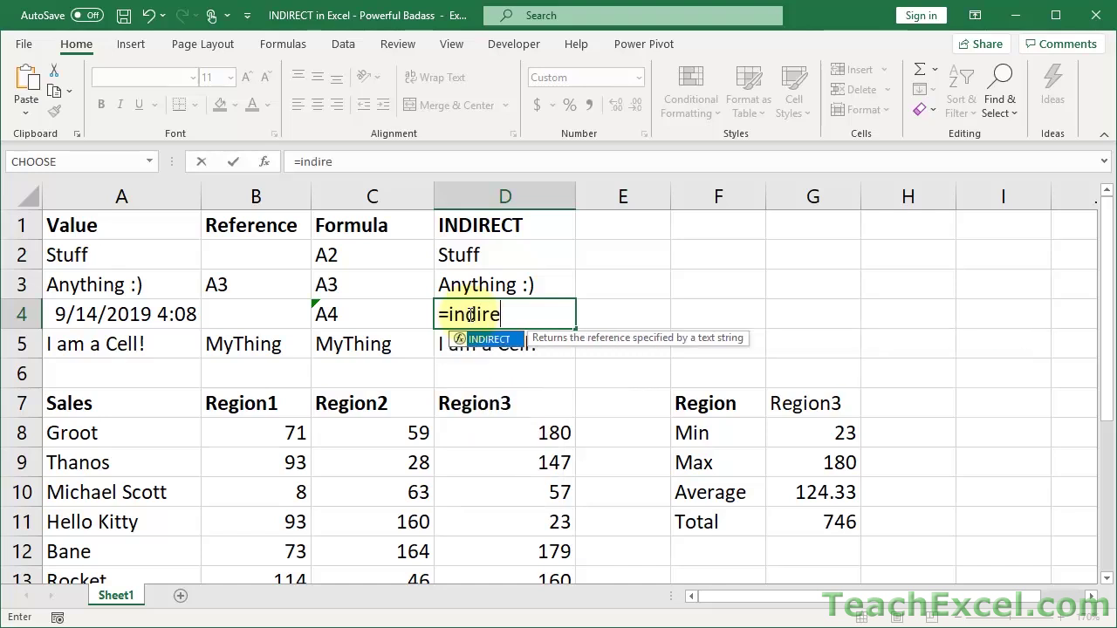
{"action": "type", "text": "c"}
{"action": "key", "text": "Tab"}
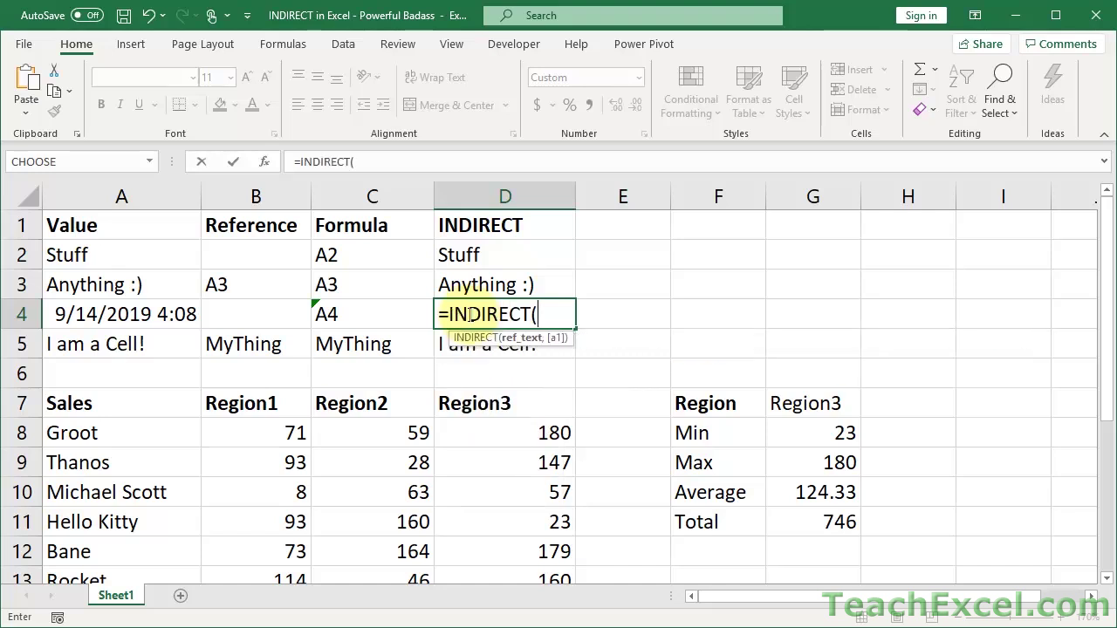
{"action": "type", "text": "\"A\"&4\""}
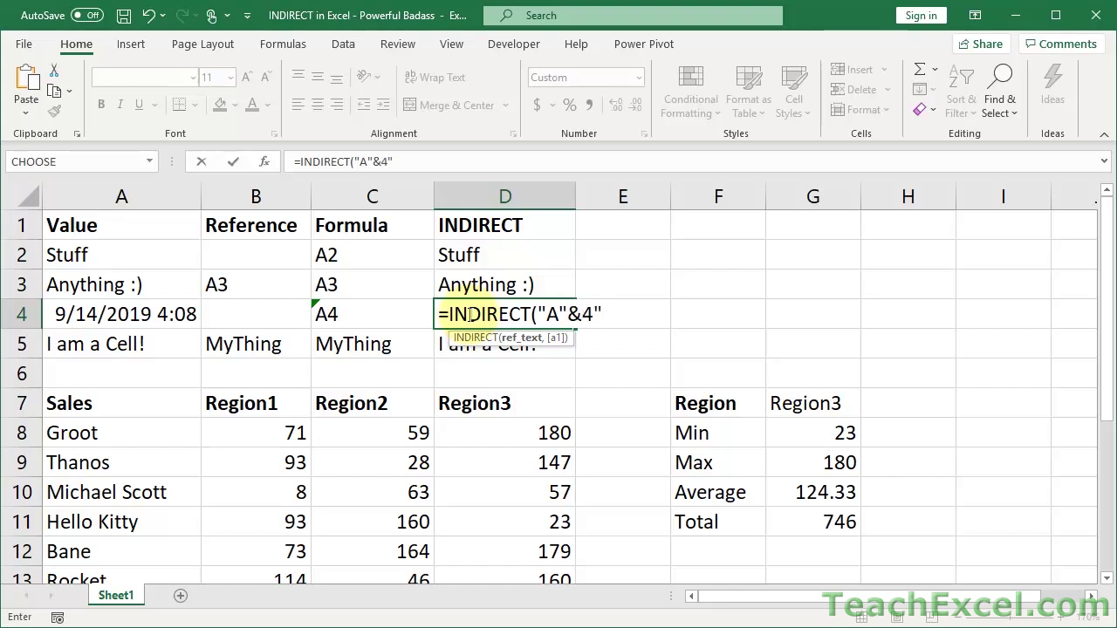
{"action": "key", "text": "BackSpace"}
{"action": "type", "text": ")"}
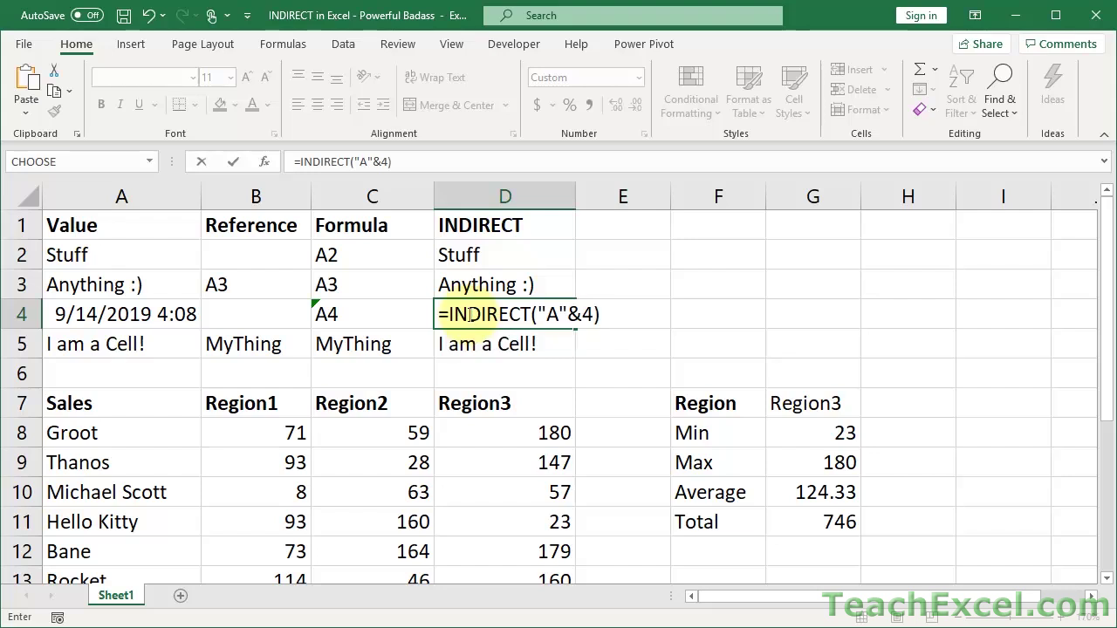
{"action": "key", "text": "ctrl+Return"}
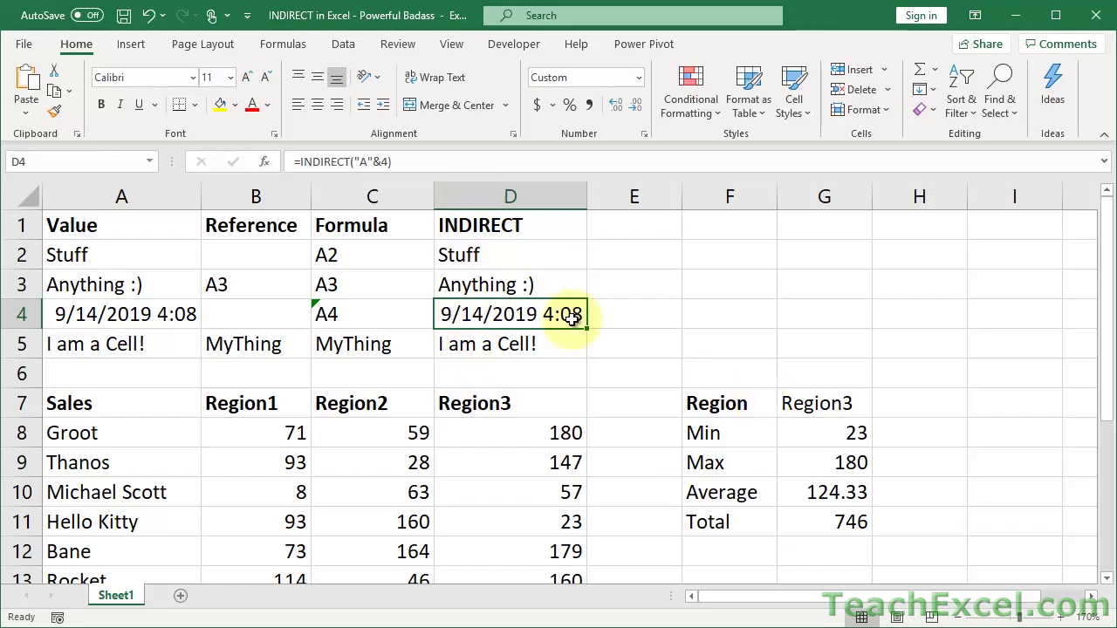
{"action": "left_click", "coordinate": [638, 78]}
{"action": "left_click", "coordinate": [622, 108]}
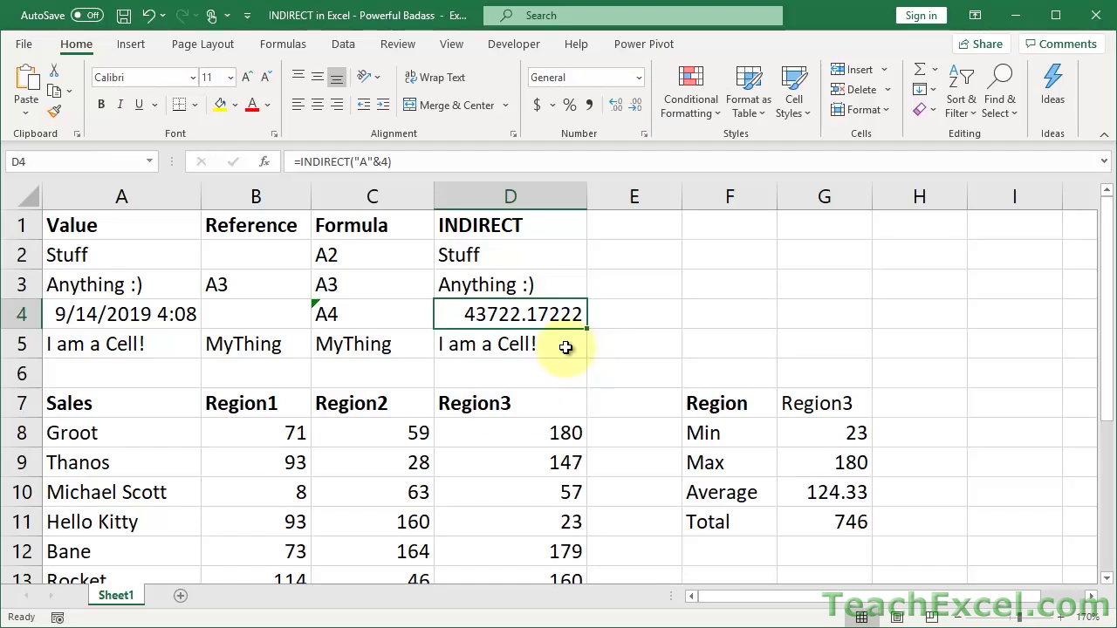
{"action": "left_click", "coordinate": [641, 76]}
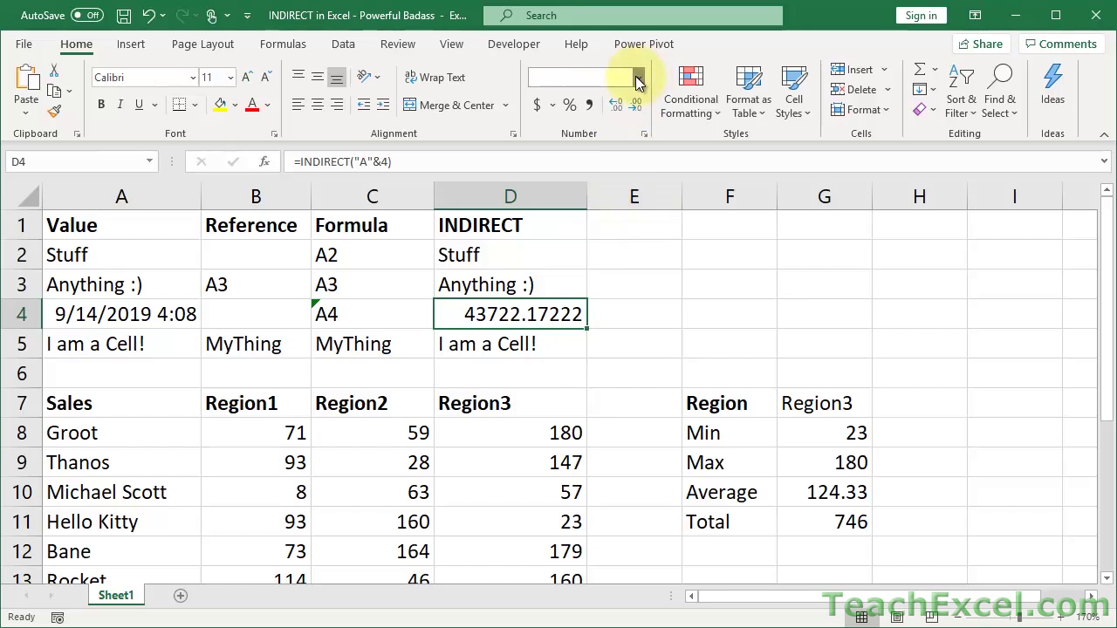
{"action": "left_click", "coordinate": [495, 323]}
{"action": "left_click", "coordinate": [177, 316]}
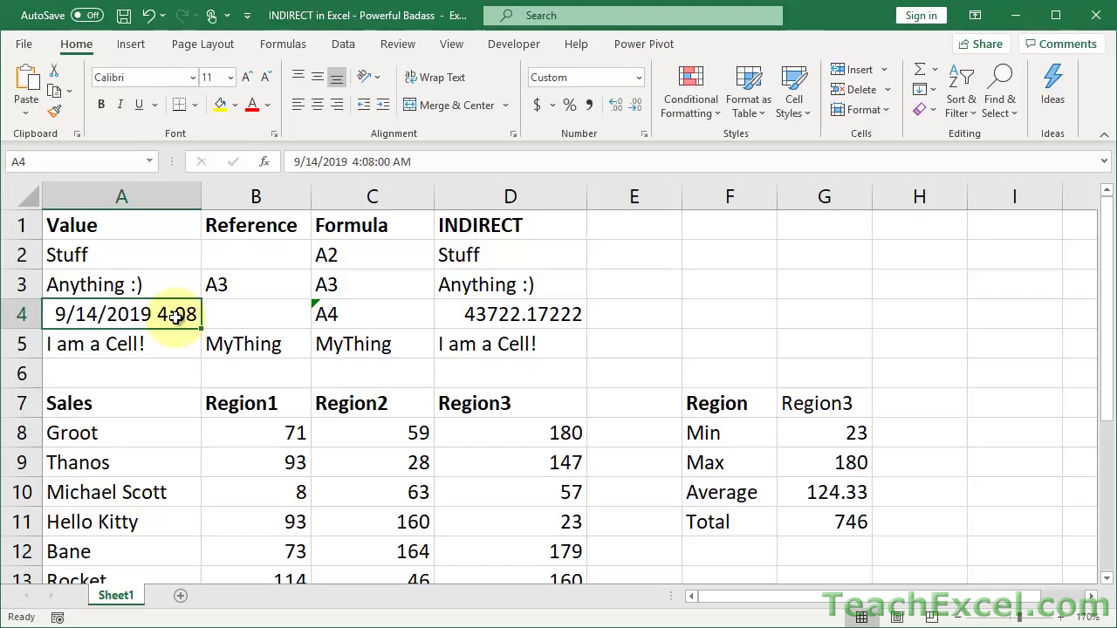
{"action": "key", "text": "ctrl+c"}
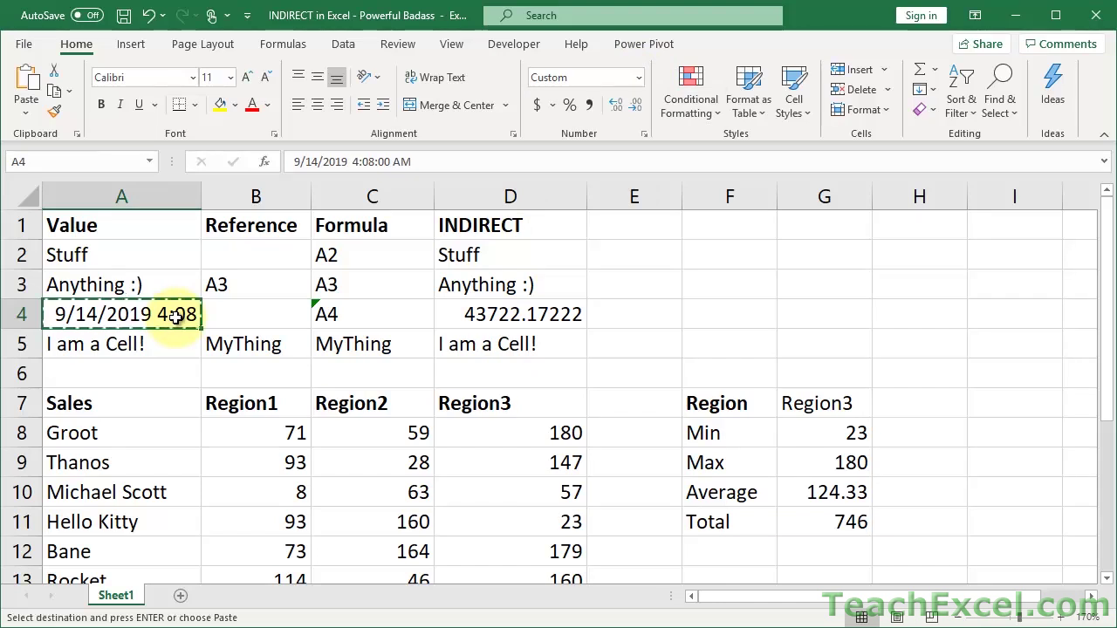
{"action": "key", "text": "Right"}
{"action": "key", "text": "Right"}
{"action": "key", "text": "Right"}
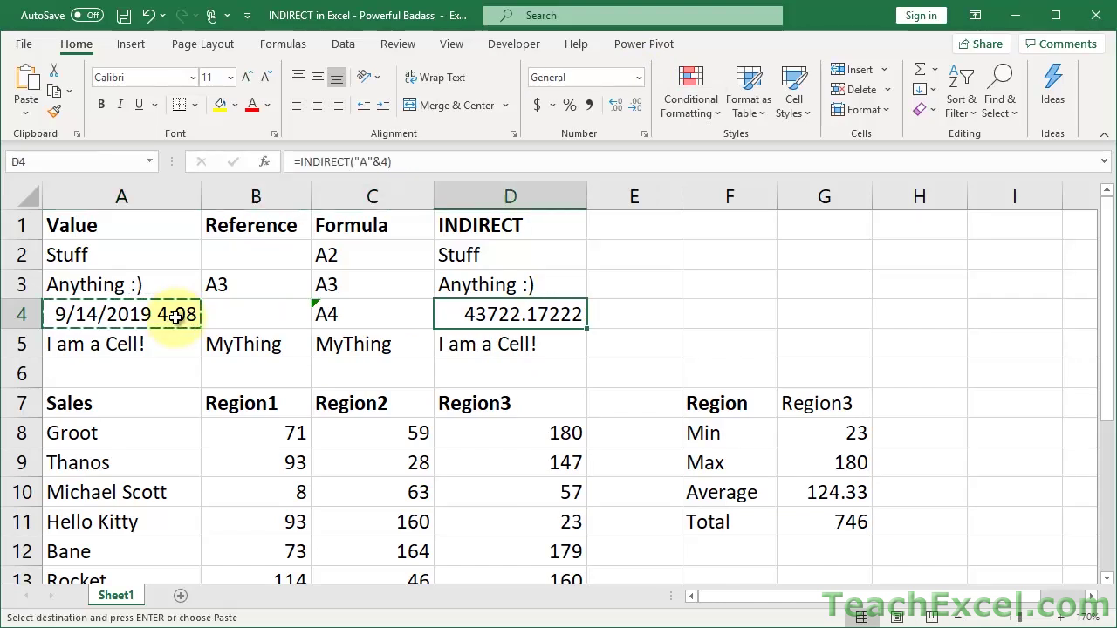
{"action": "key", "text": "ctrl+alt+v"}
{"action": "key", "text": "t"}
{"action": "key", "text": "Return"}
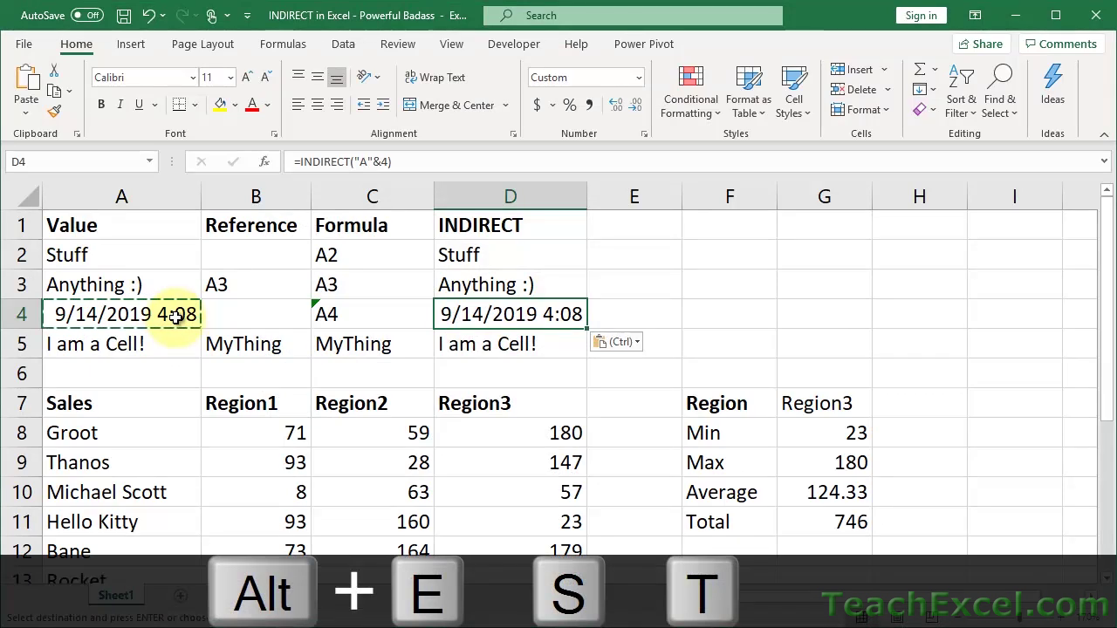
{"action": "key", "text": "Escape"}
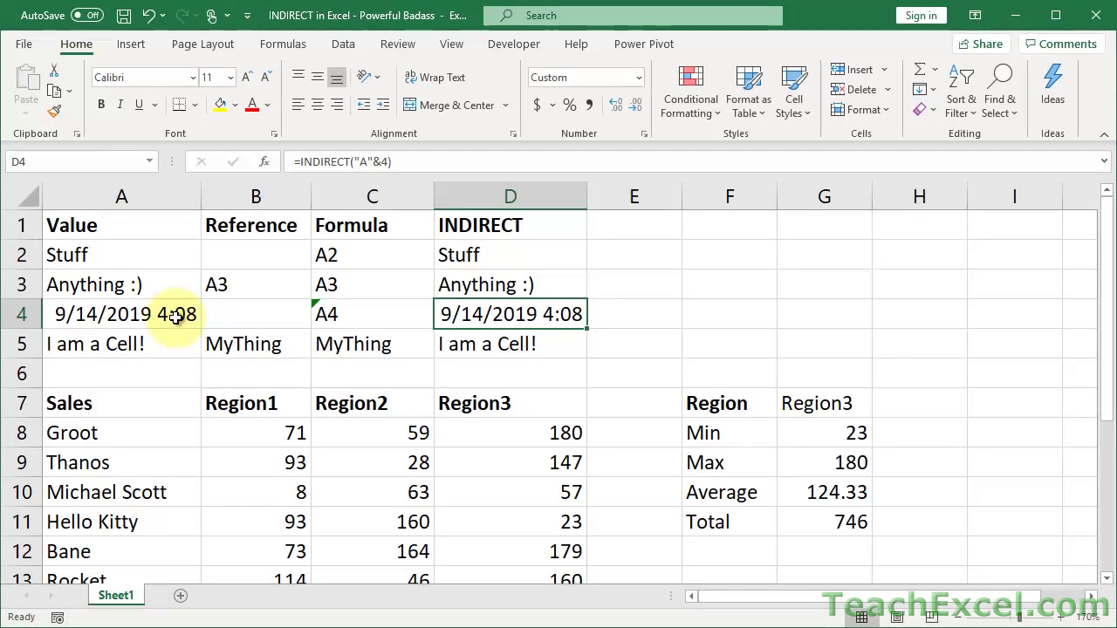
Step: Clear the row 5 example cells B5:D5
{"action": "key", "text": "Down"}
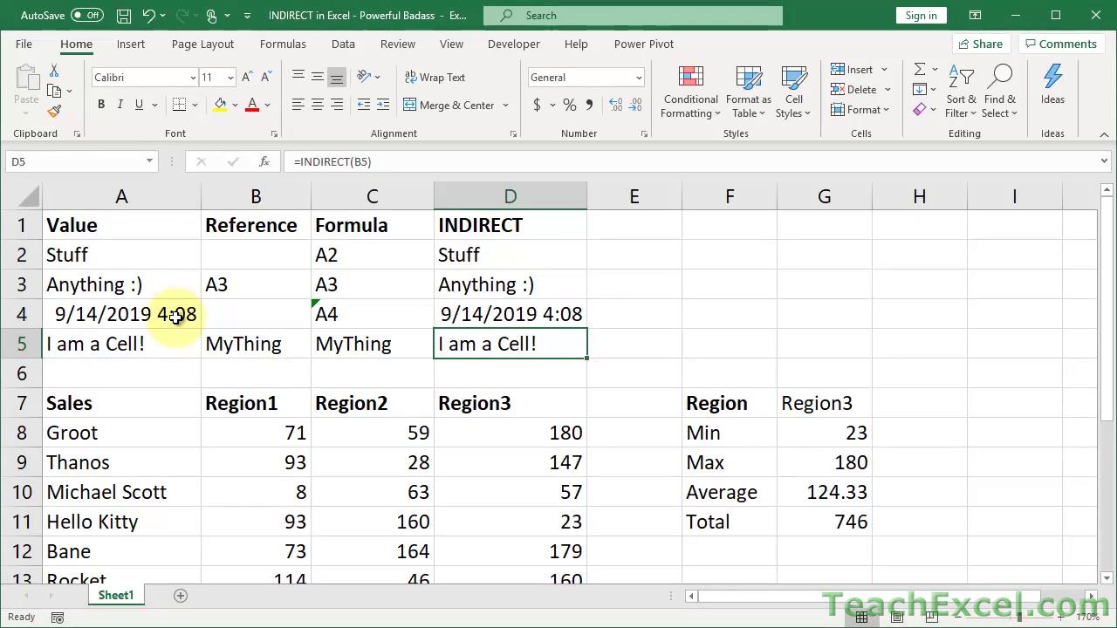
{"action": "key", "text": "shift+Left"}
{"action": "key", "text": "shift+Left"}
{"action": "key", "text": "Delete"}
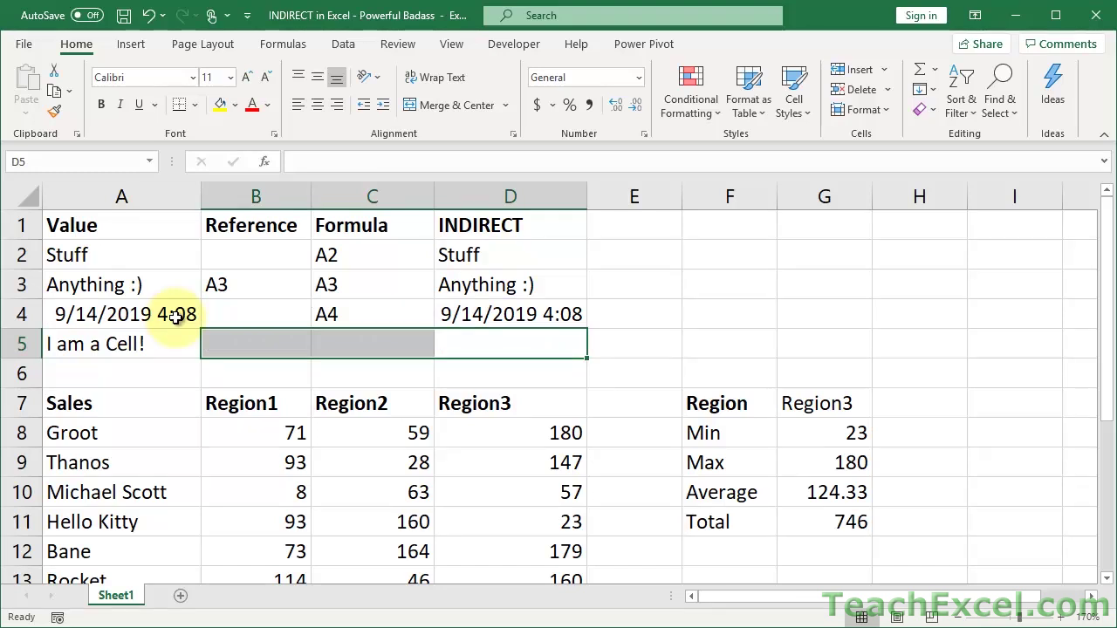
{"action": "left_click", "coordinate": [224, 344]}
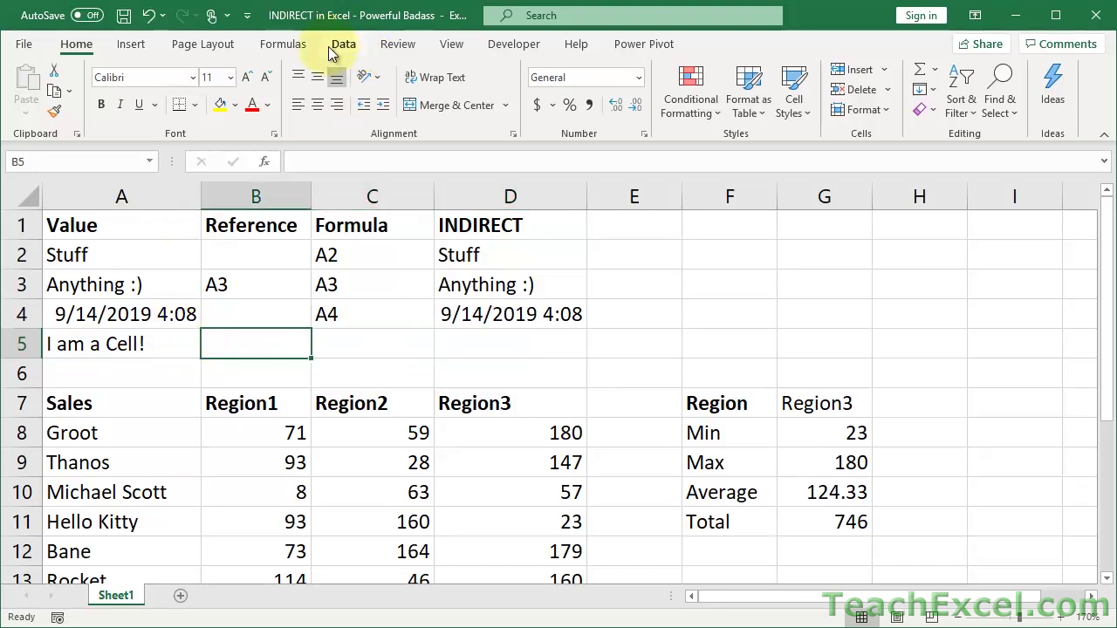
Step: Delete the MyThing defined name in Name Manager
{"action": "left_click", "coordinate": [288, 52]}
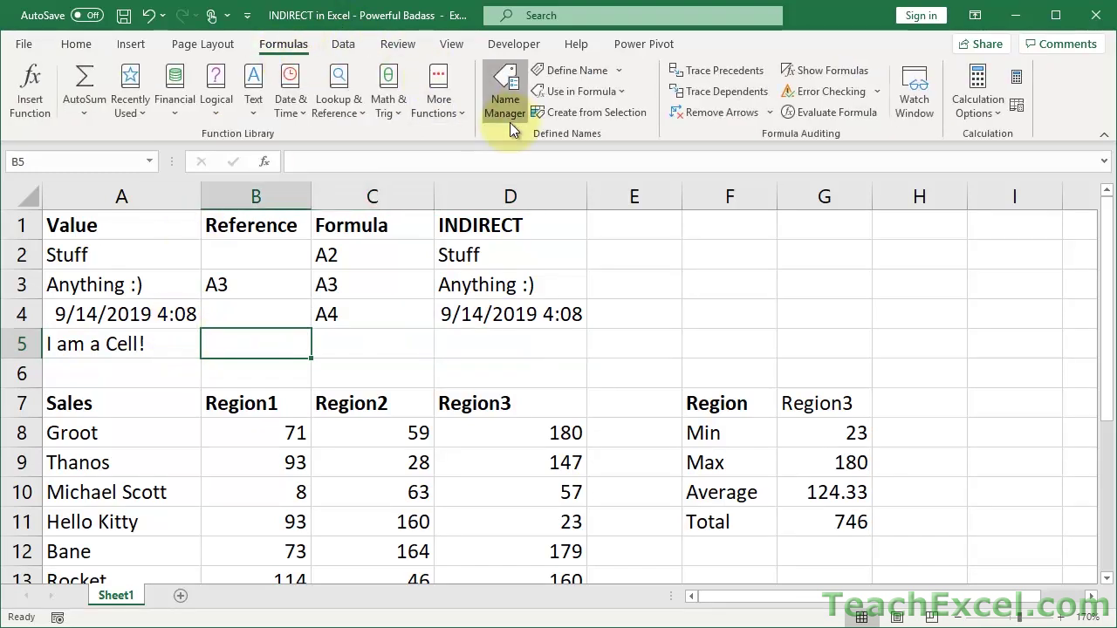
{"action": "left_click", "coordinate": [506, 105]}
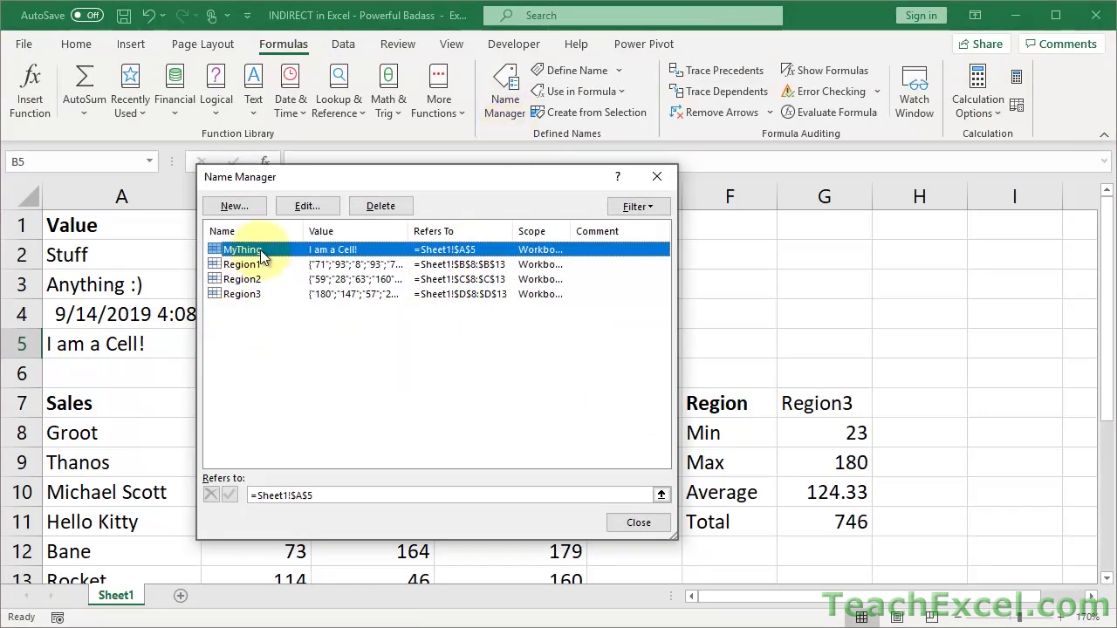
{"action": "left_click", "coordinate": [380, 206]}
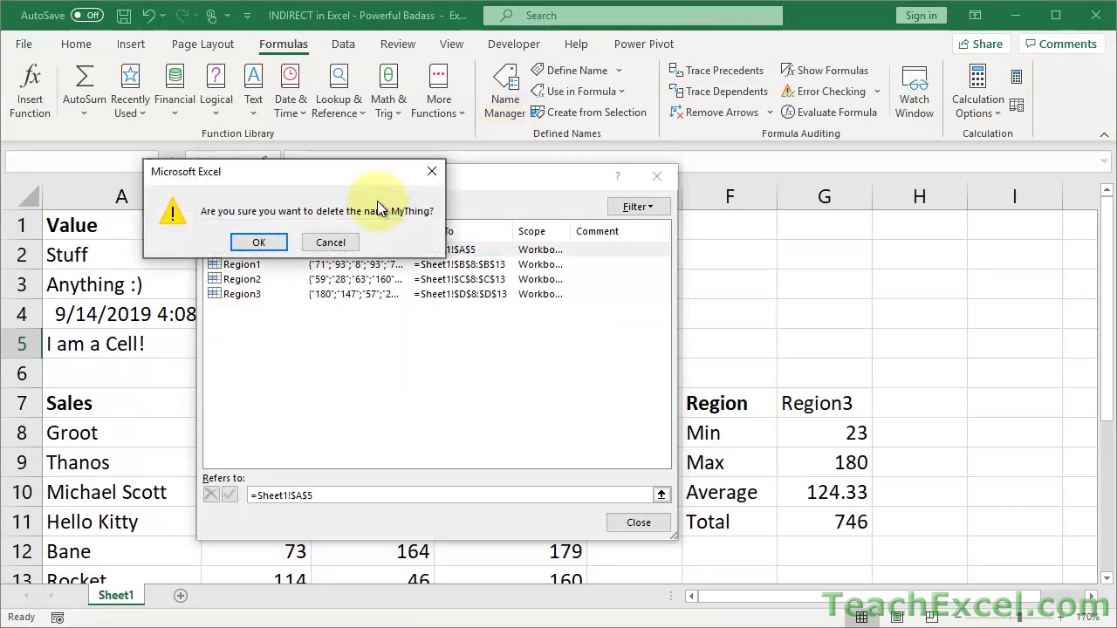
{"action": "left_click", "coordinate": [259, 243]}
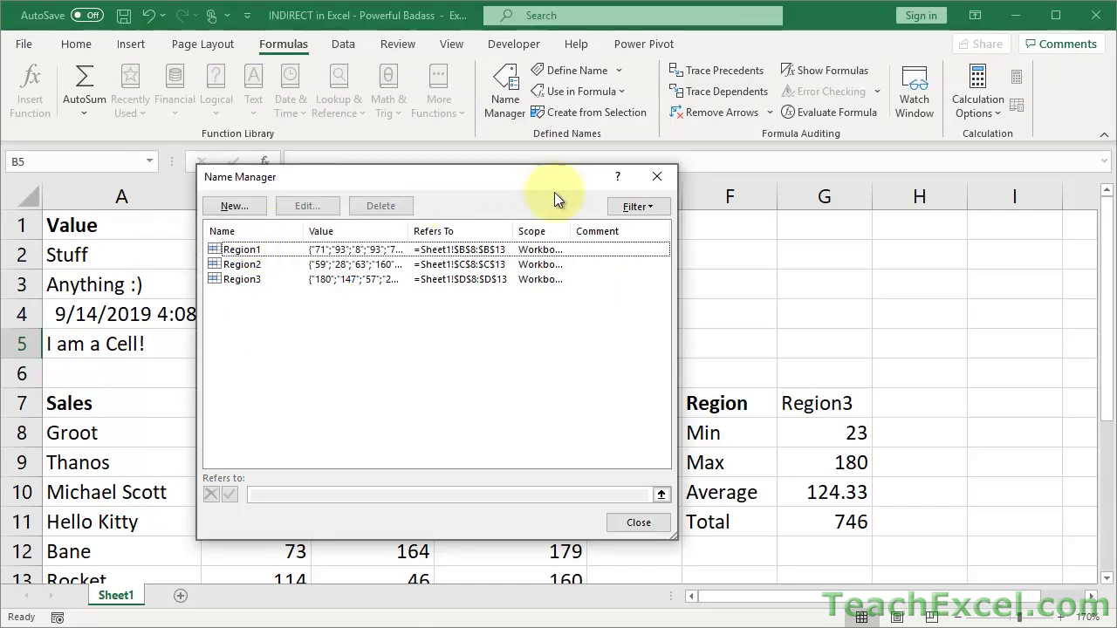
Step: Name cell A5, holding 'I am a Cell!', MyThing via the Name Box
{"action": "left_click", "coordinate": [656, 177]}
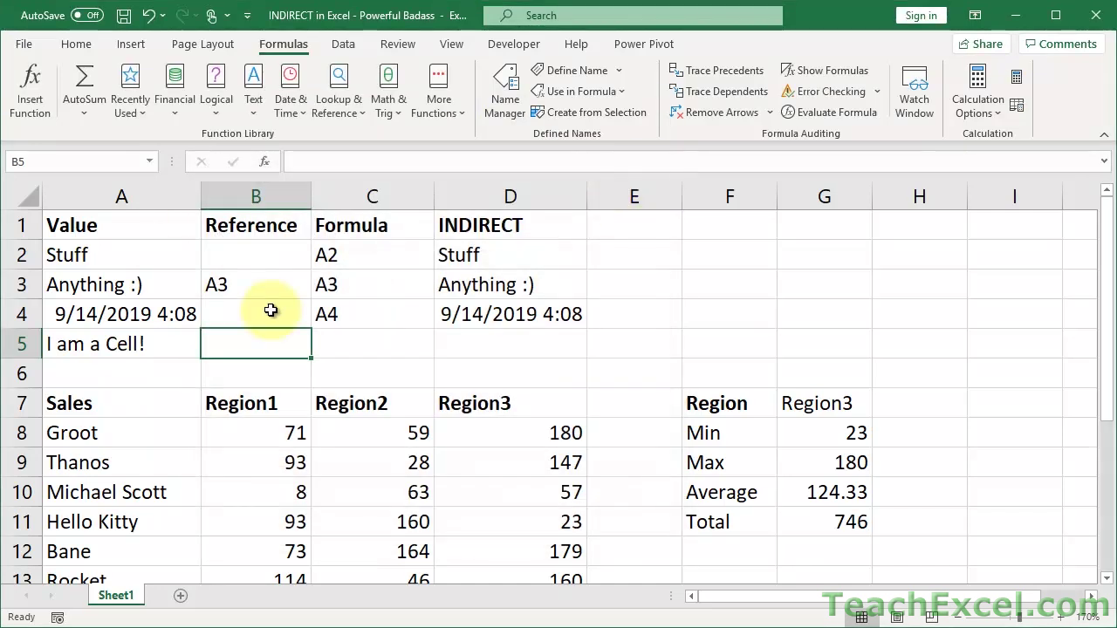
{"action": "double_click", "coordinate": [166, 343]}
{"action": "key", "text": "Escape"}
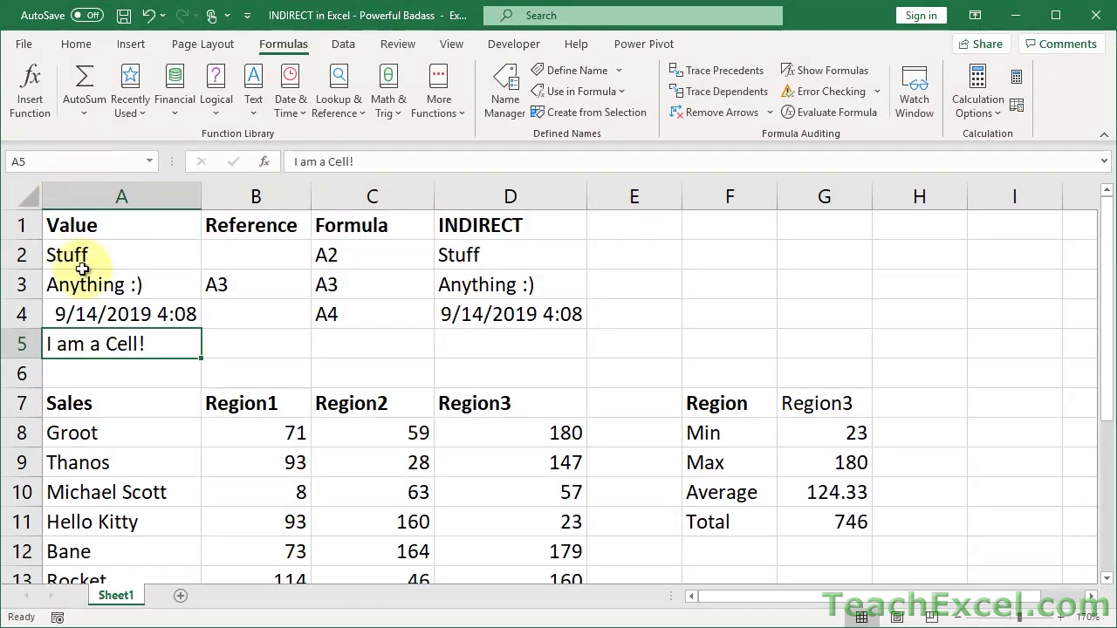
{"action": "left_click", "coordinate": [102, 163]}
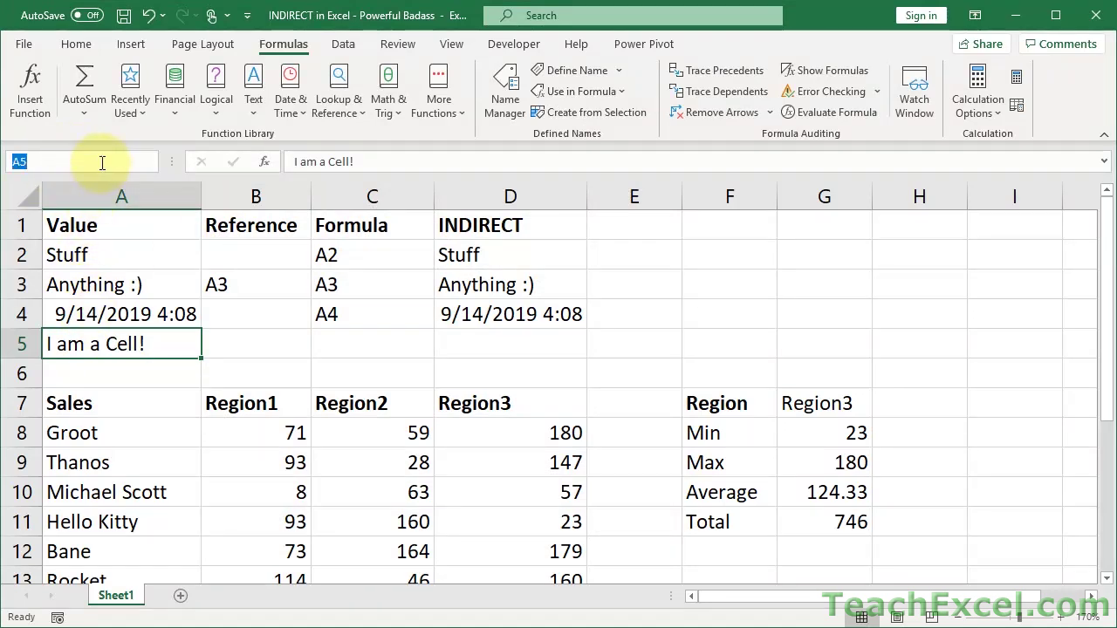
{"action": "type", "text": "MyThing"}
{"action": "key", "text": "Return"}
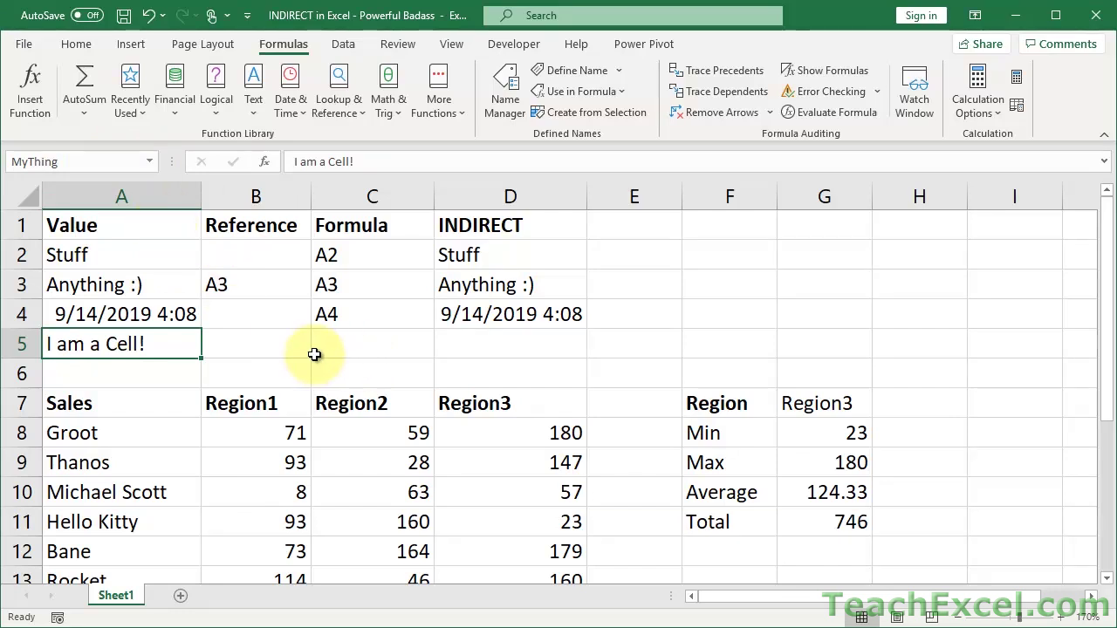
Step: Enter =MyThing in C5 to display A5's 'I am a Cell!', then review the formula
{"action": "left_click", "coordinate": [295, 345]}
{"action": "left_click", "coordinate": [358, 337]}
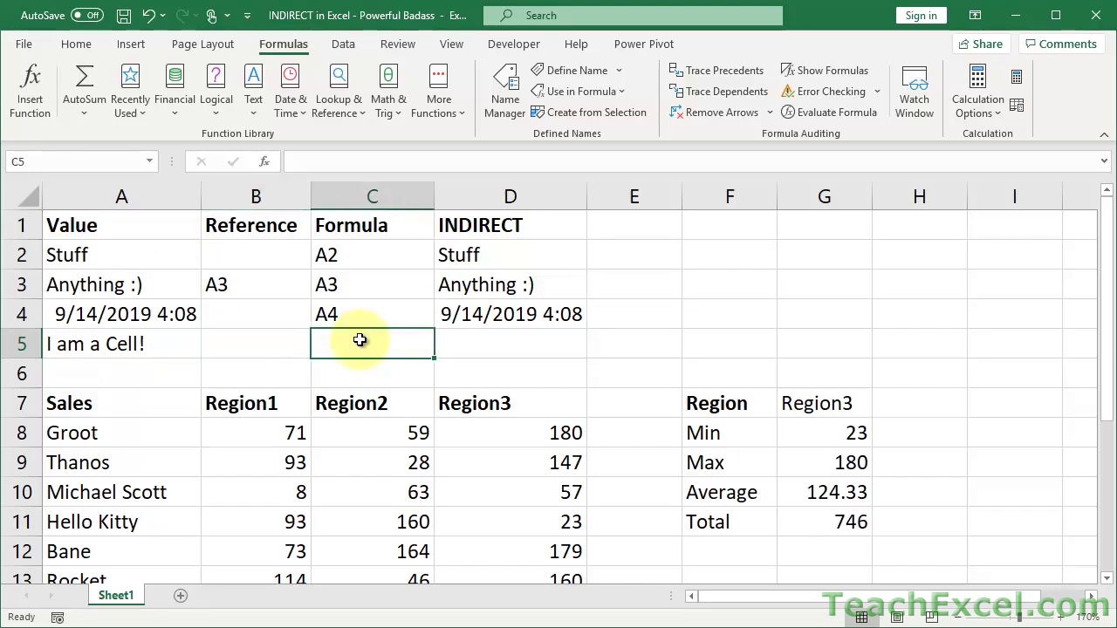
{"action": "type", "text": "=My"}
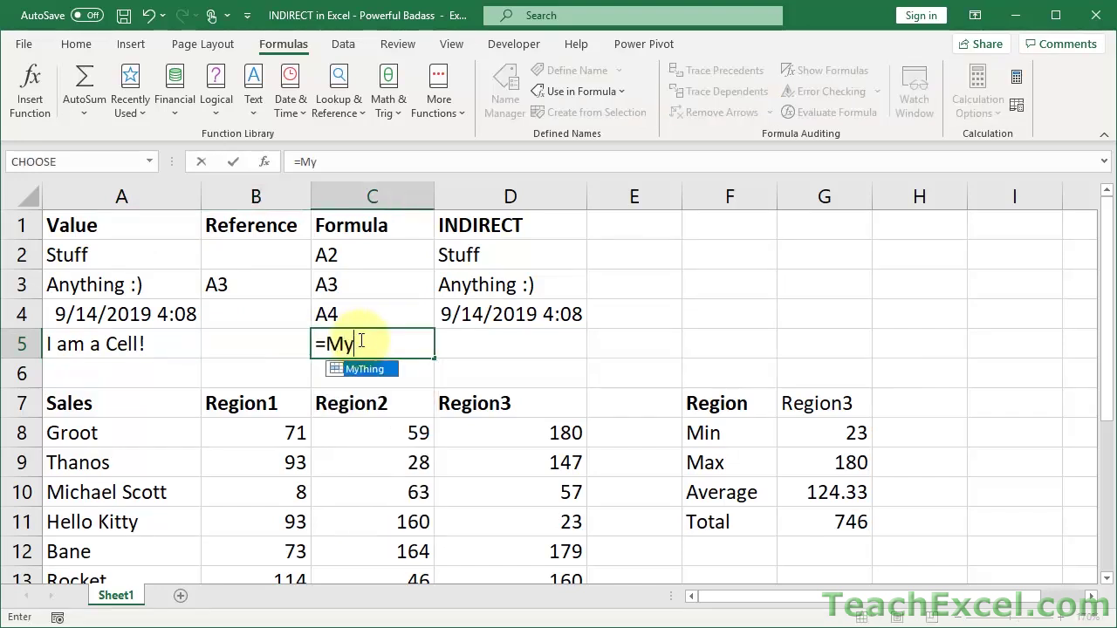
{"action": "key", "text": "Tab"}
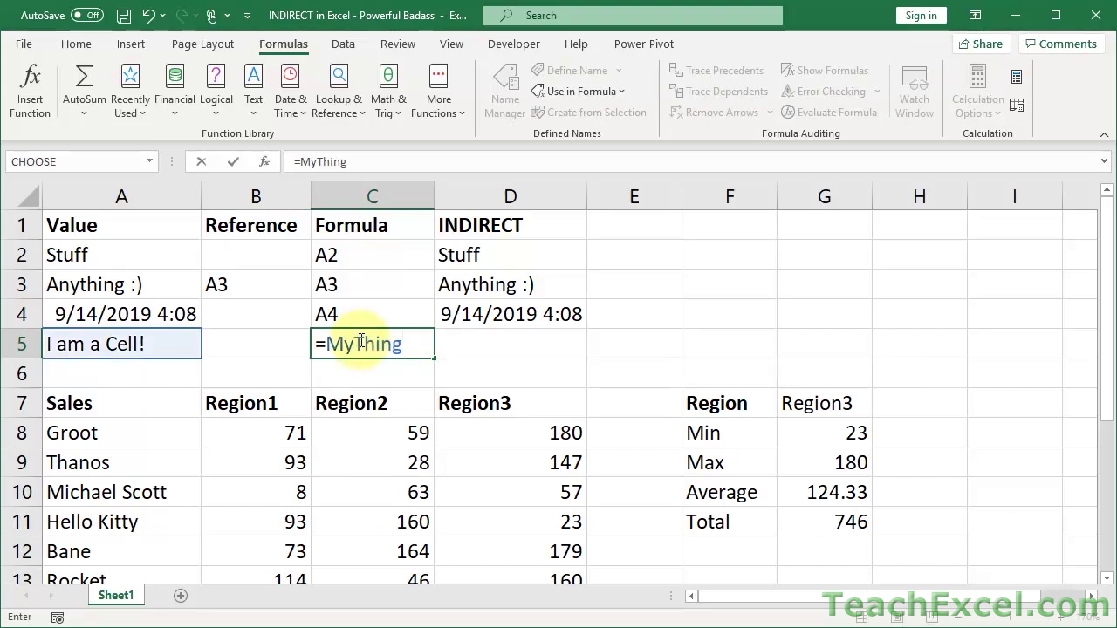
{"action": "key", "text": "Return"}
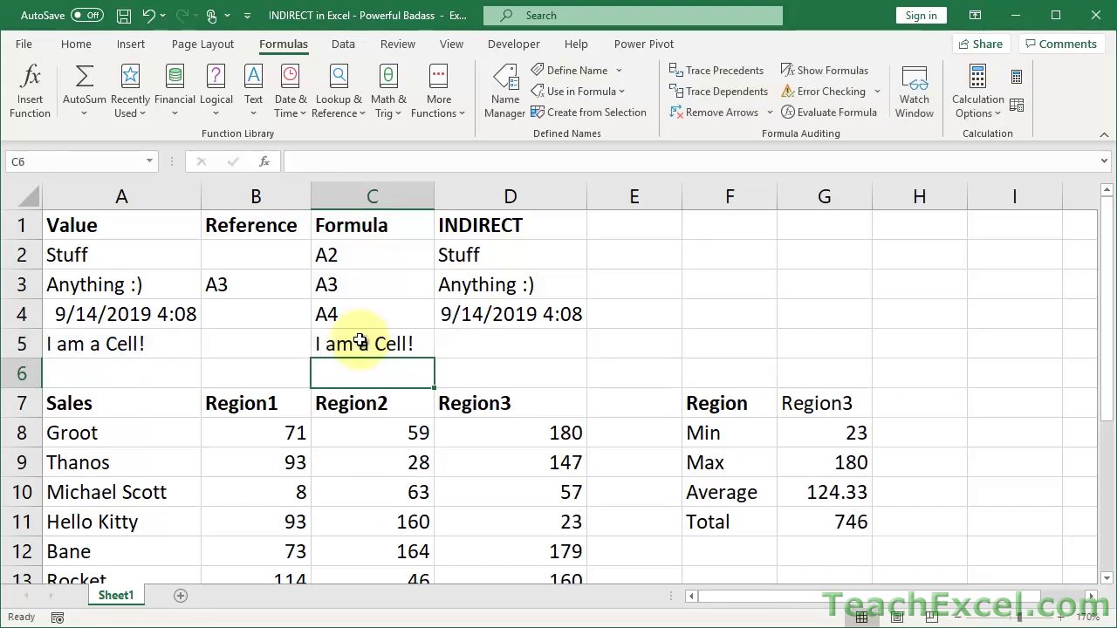
{"action": "left_click", "coordinate": [359, 342]}
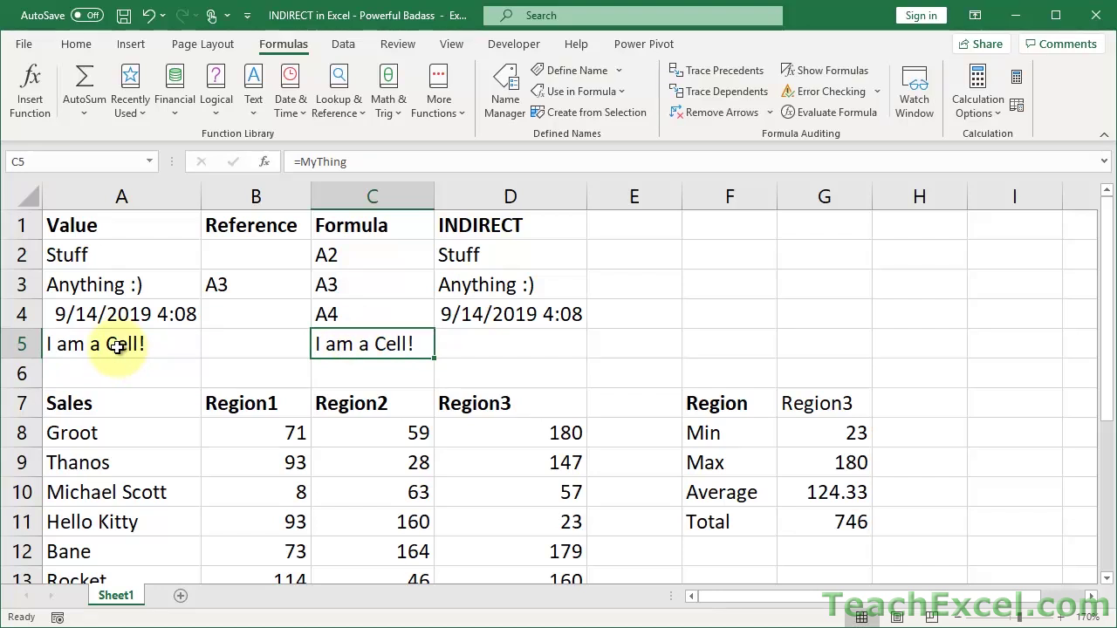
{"action": "double_click", "coordinate": [394, 344]}
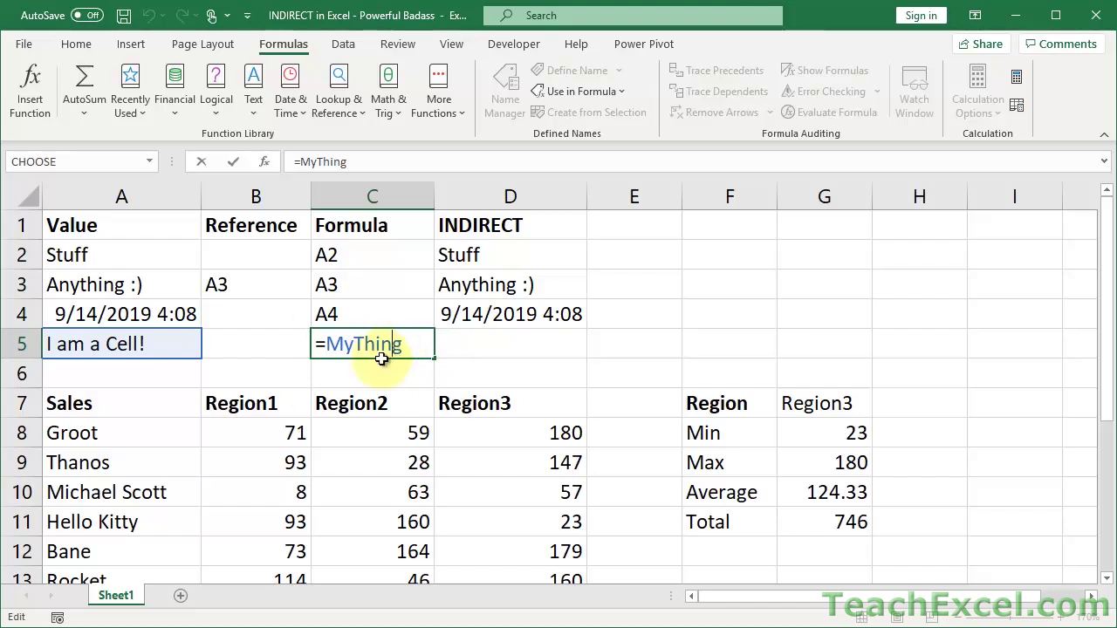
Step: Type the text MyThing into B5
{"action": "key", "text": "ctrl+Return"}
{"action": "left_click", "coordinate": [259, 340]}
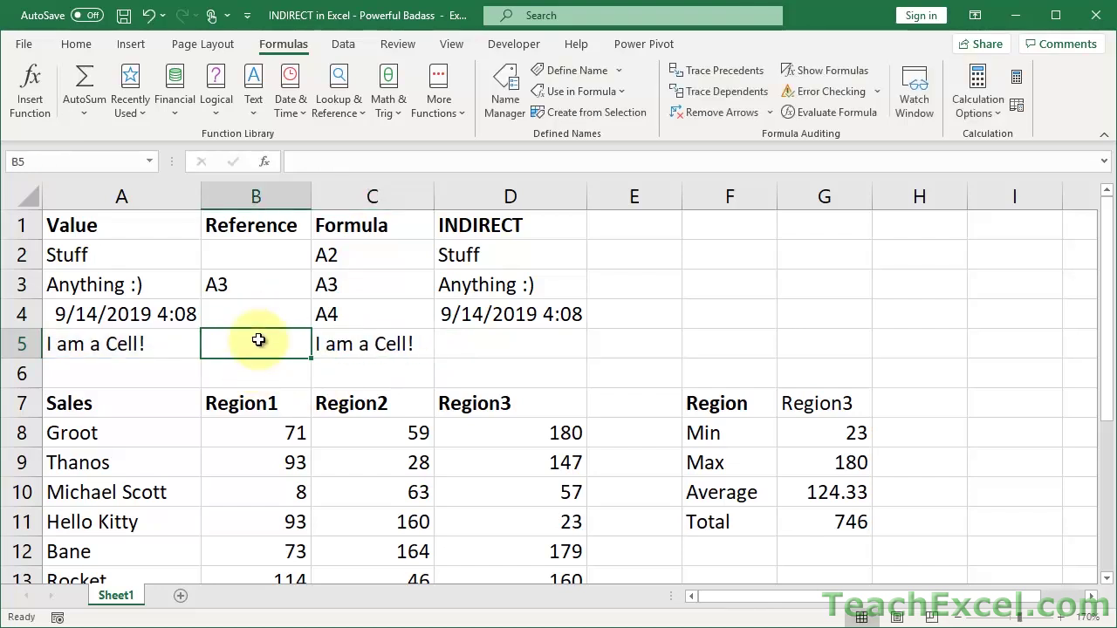
{"action": "type", "text": "MyThing"}
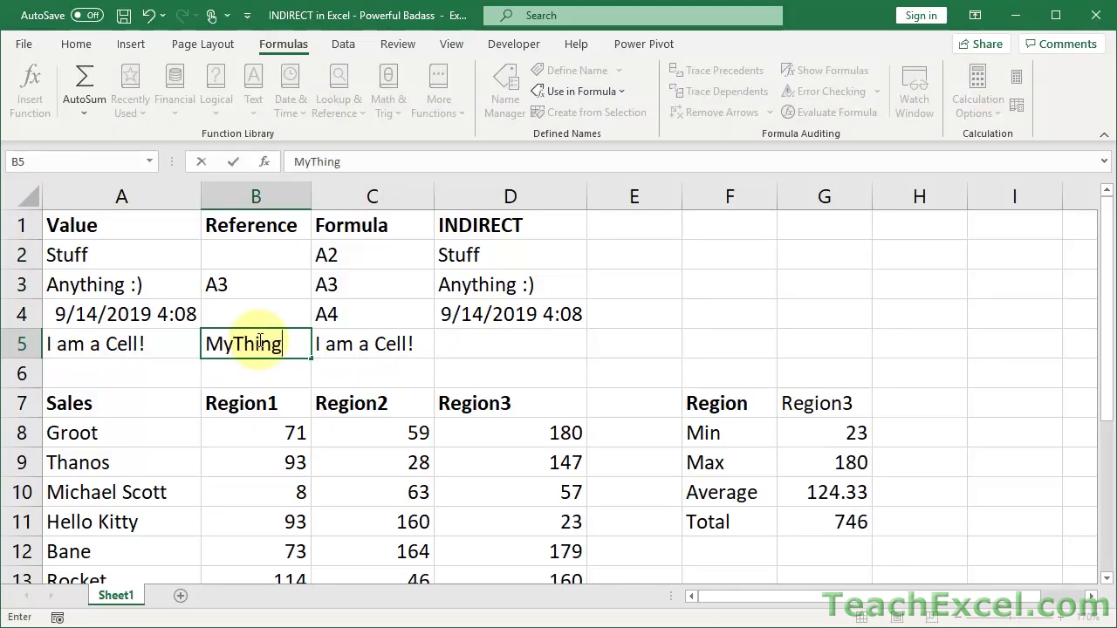
{"action": "key", "text": "Tab"}
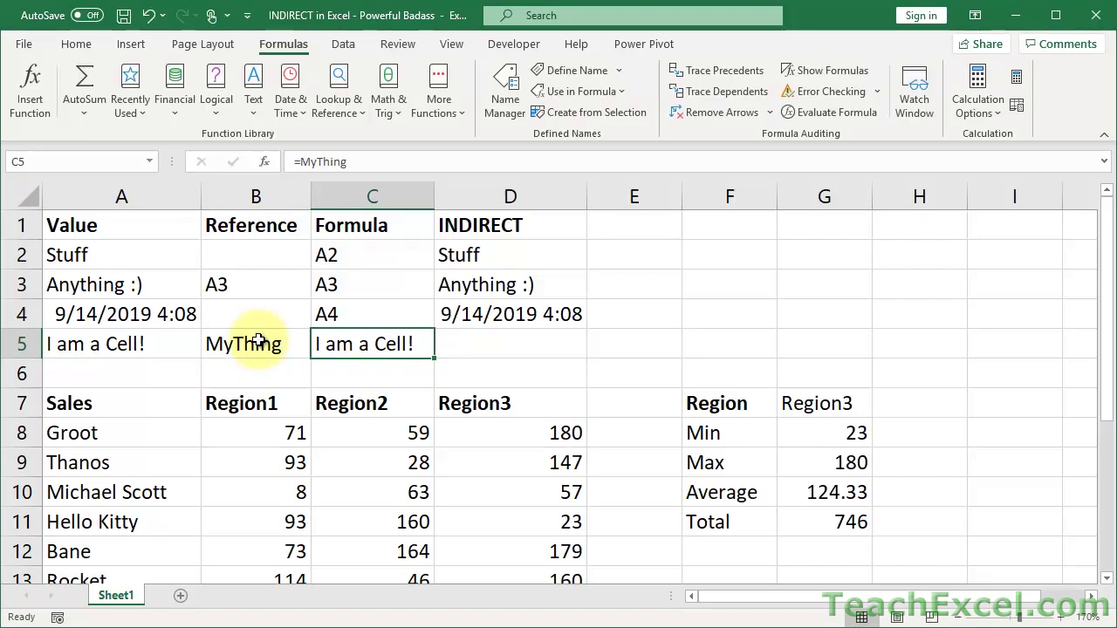
Step: Change C5's formula to =B5 so it displays MyThing, and check it
{"action": "type", "text": "="}
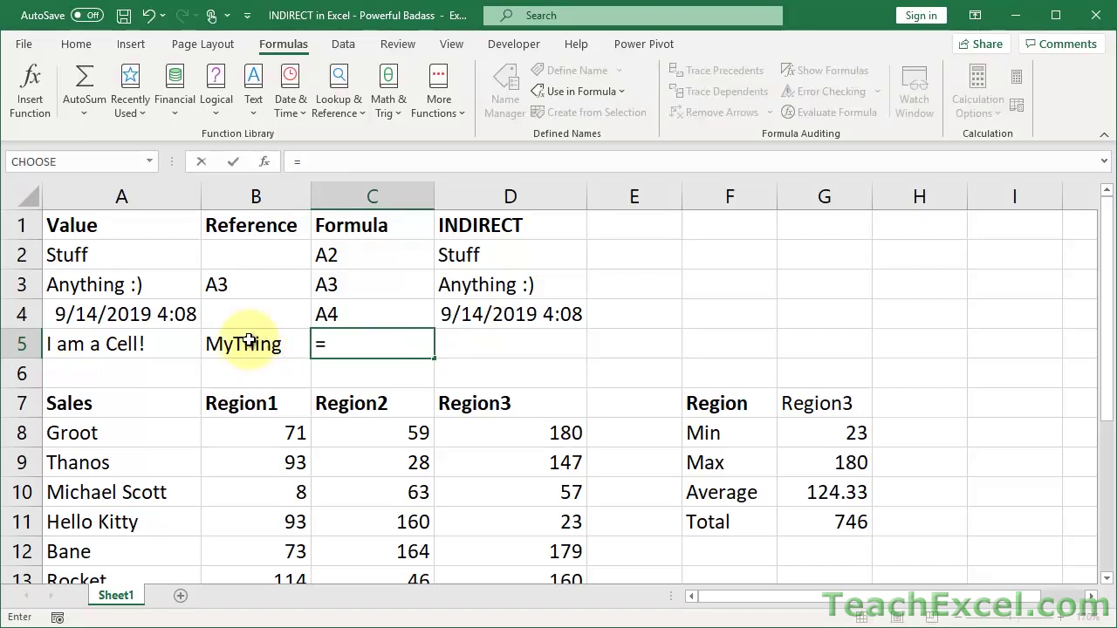
{"action": "left_click", "coordinate": [246, 342]}
{"action": "key", "text": "Return"}
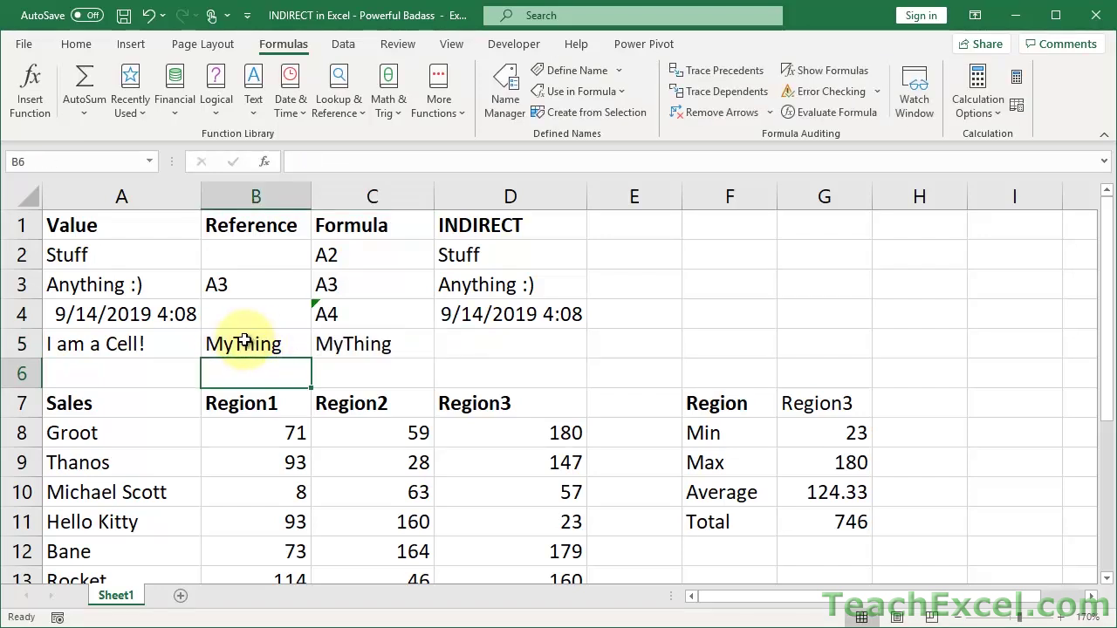
{"action": "left_click", "coordinate": [367, 340]}
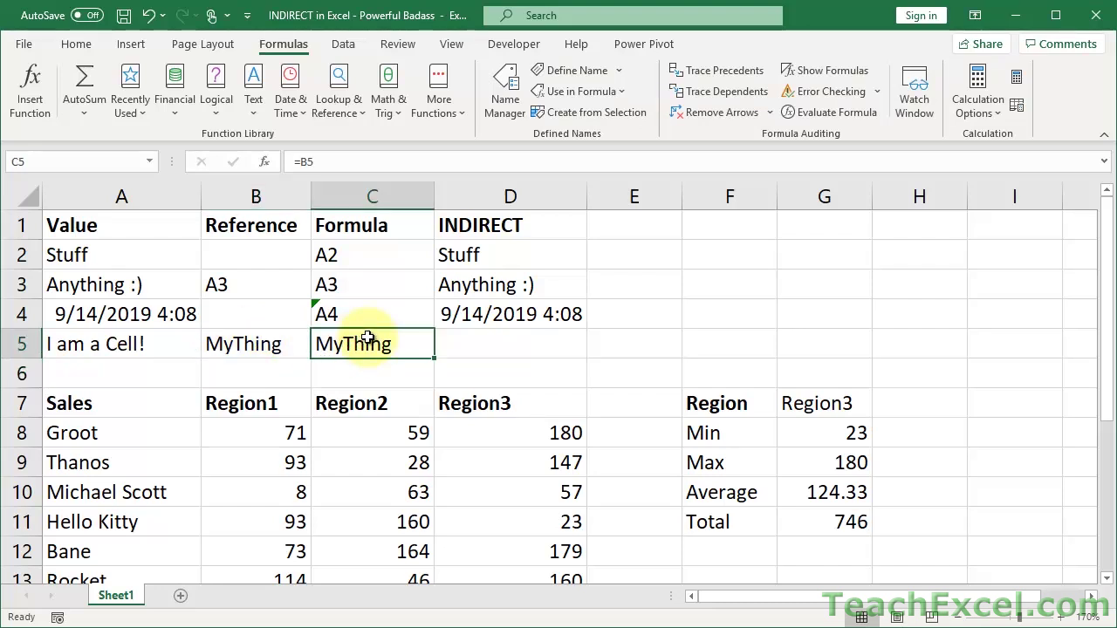
{"action": "double_click", "coordinate": [368, 339]}
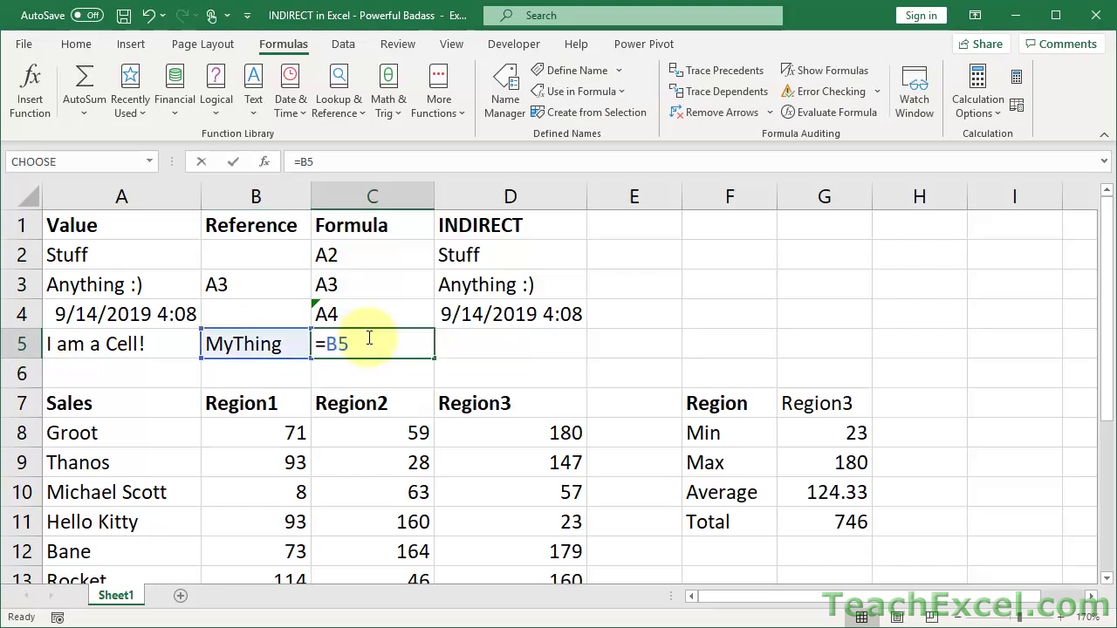
{"action": "key", "text": "Escape"}
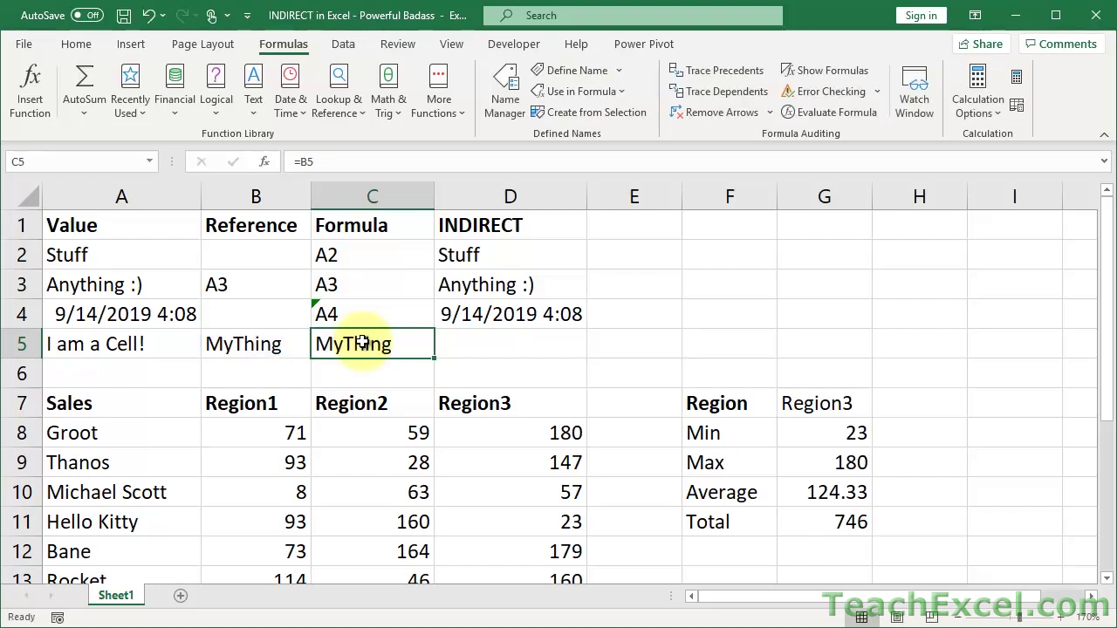
{"action": "key", "text": "Right"}
Step: Enter =INDIRECT(B5) in D5, returning 'I am a Cell!', and review the formula
{"action": "type", "text": "=indir"}
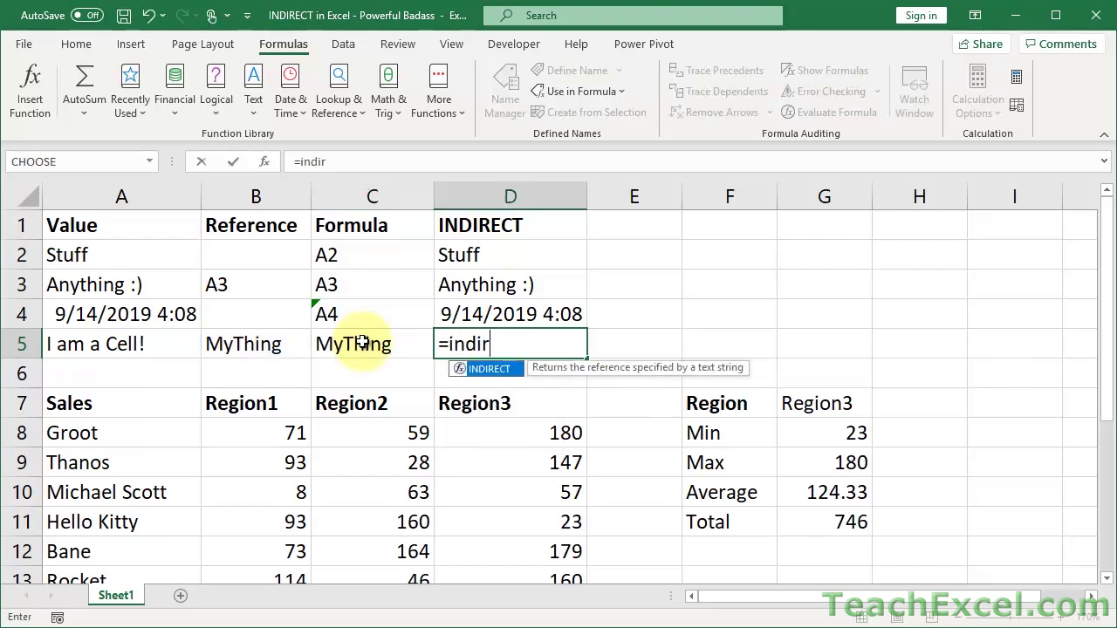
{"action": "key", "text": "Tab"}
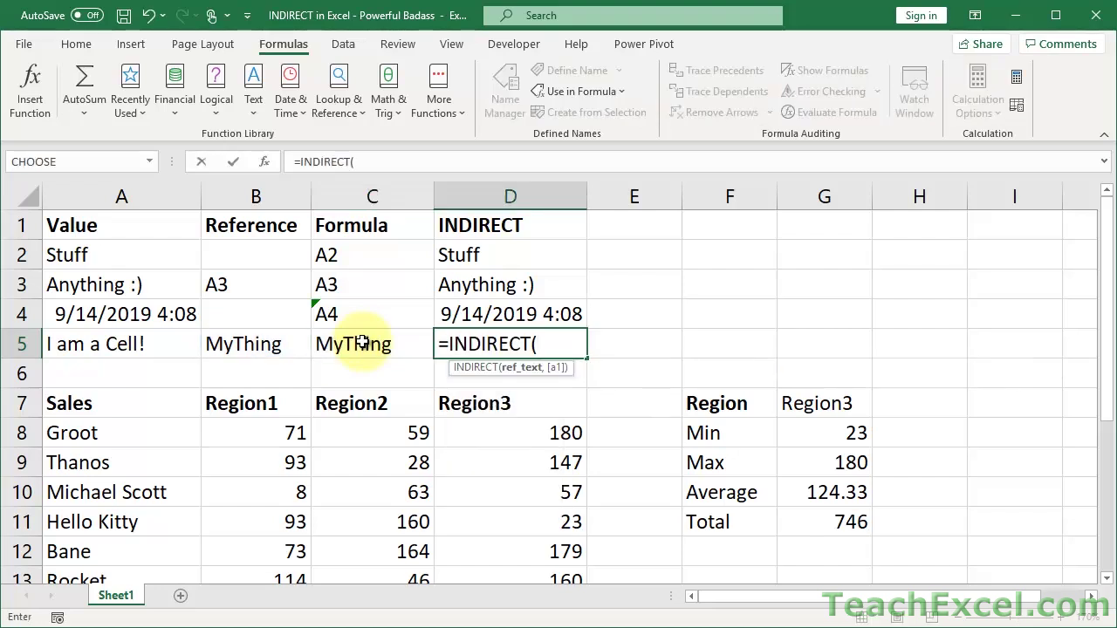
{"action": "left_click", "coordinate": [250, 344]}
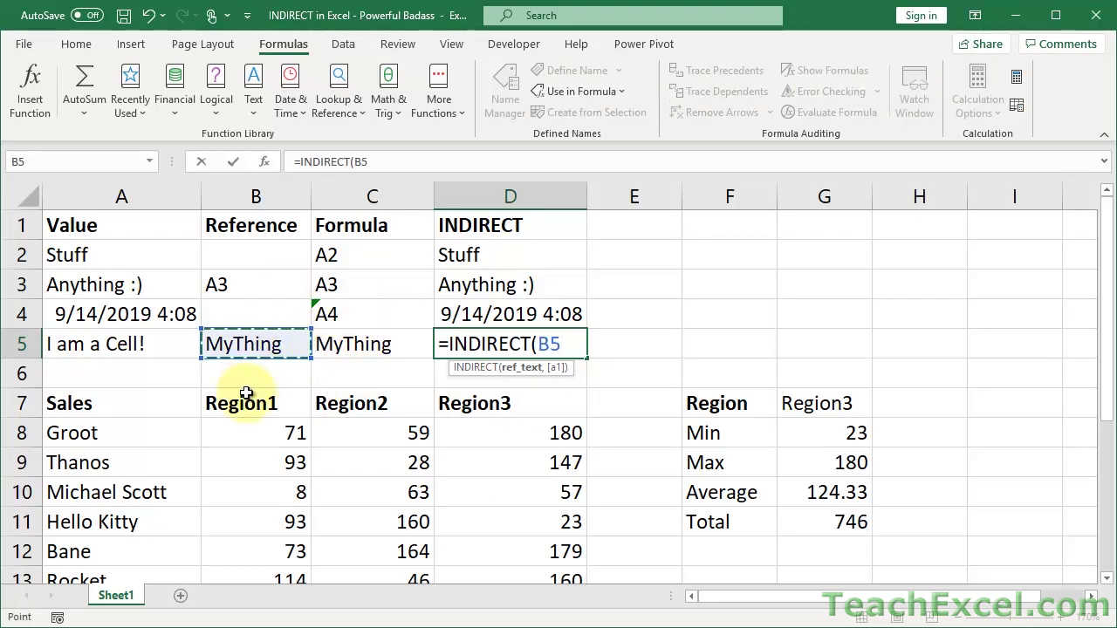
{"action": "type", "text": ")"}
{"action": "key", "text": "Return"}
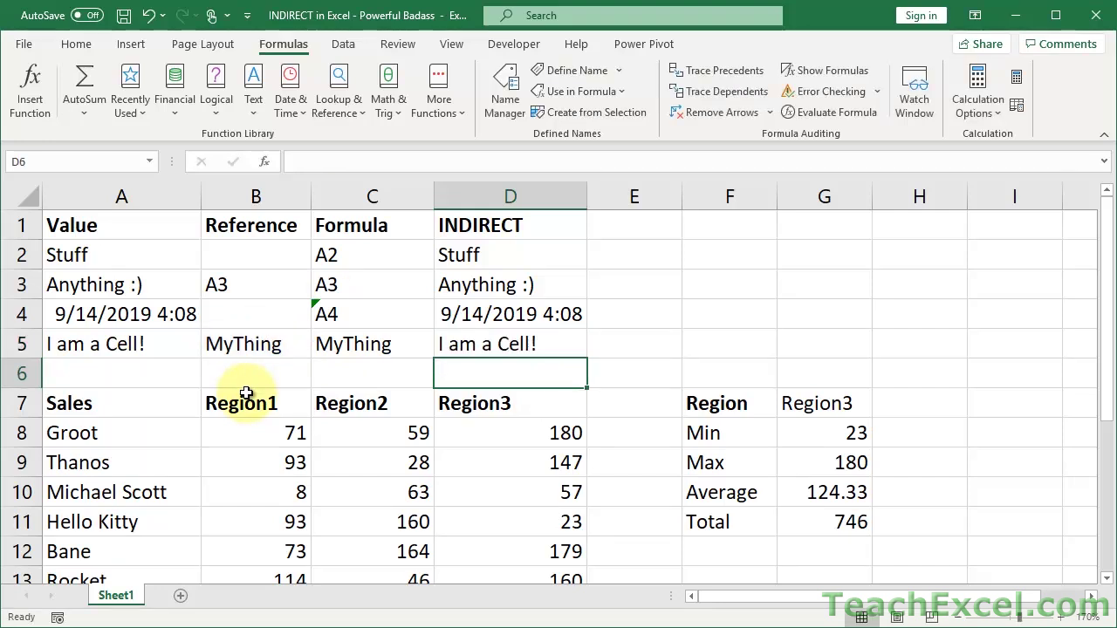
{"action": "double_click", "coordinate": [482, 344]}
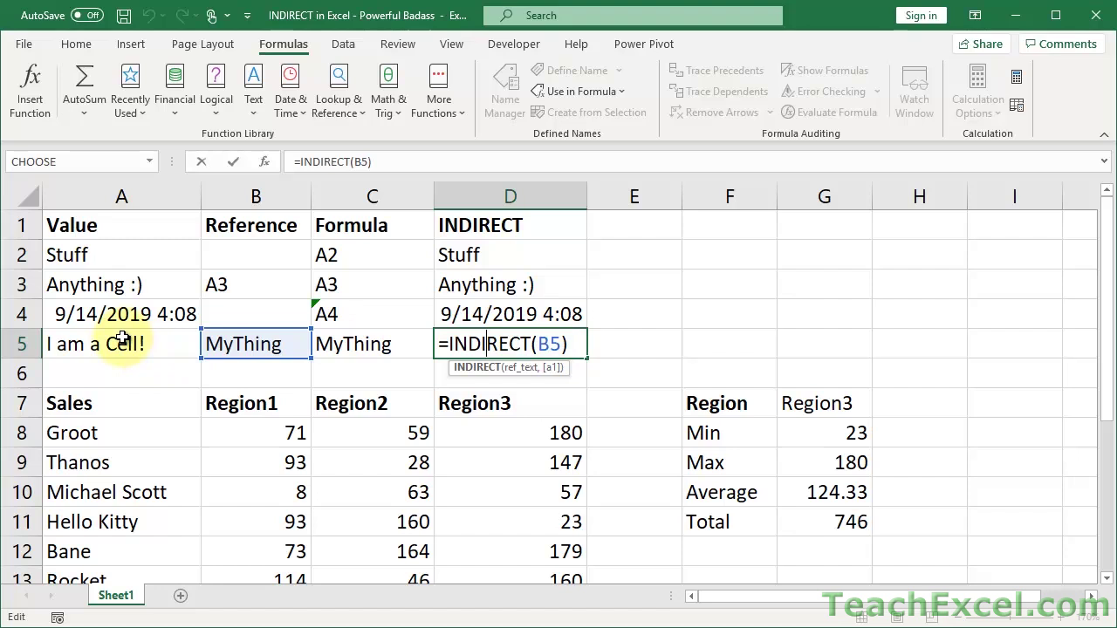
{"action": "key", "text": "ctrl+Return"}
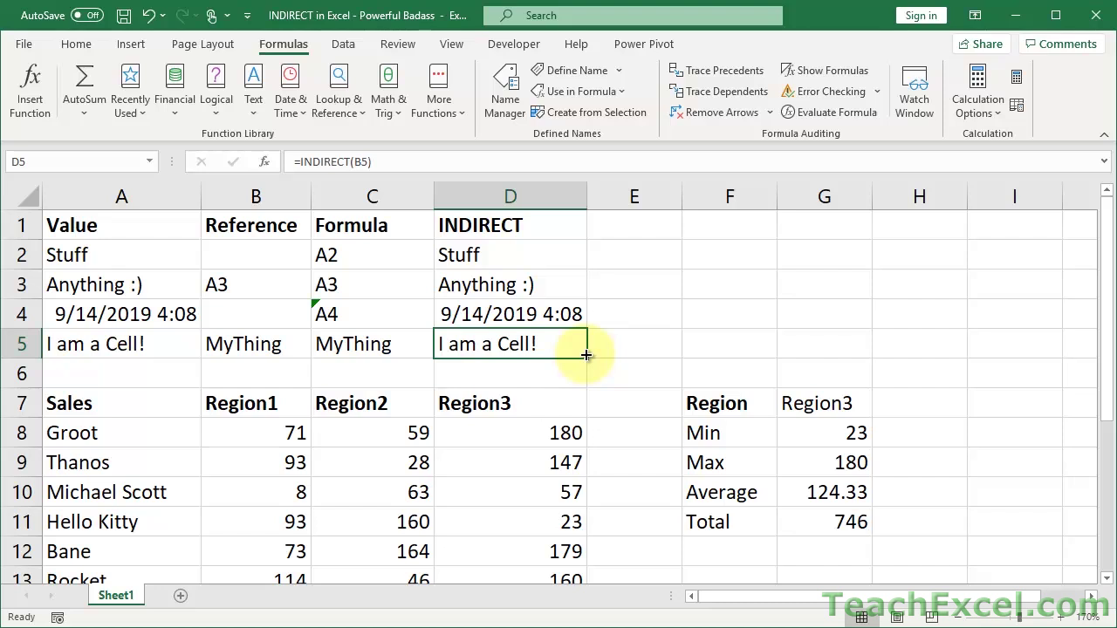
Step: Scroll down to the region sales table and select the Region1 sales figures
{"action": "left_click", "coordinate": [1106, 580]}
{"action": "left_click", "coordinate": [1106, 579]}
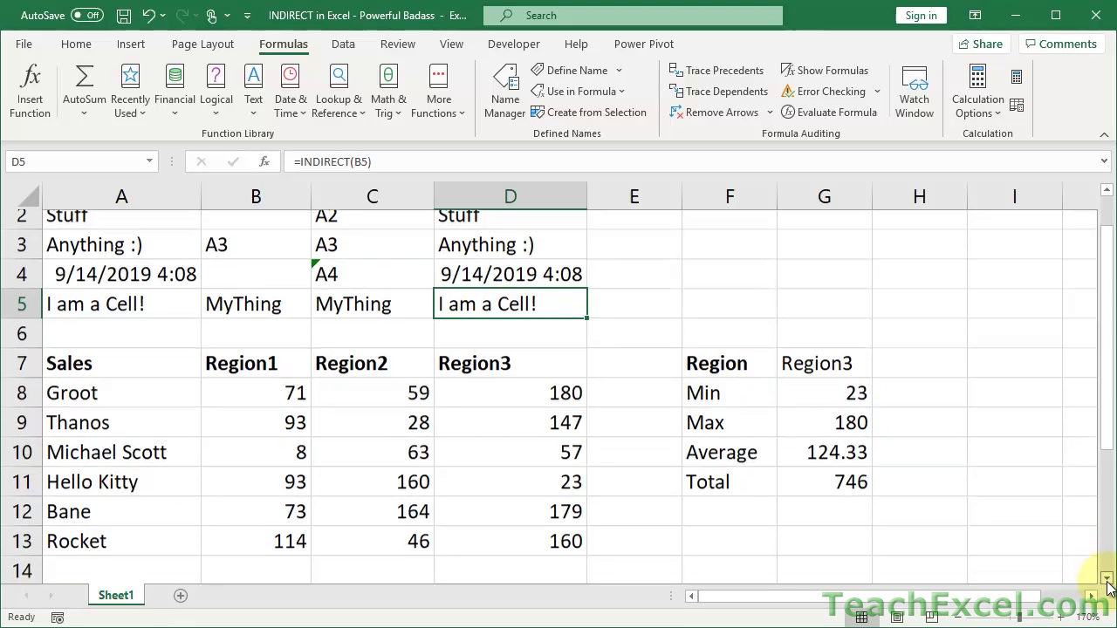
{"action": "left_click", "coordinate": [1106, 580]}
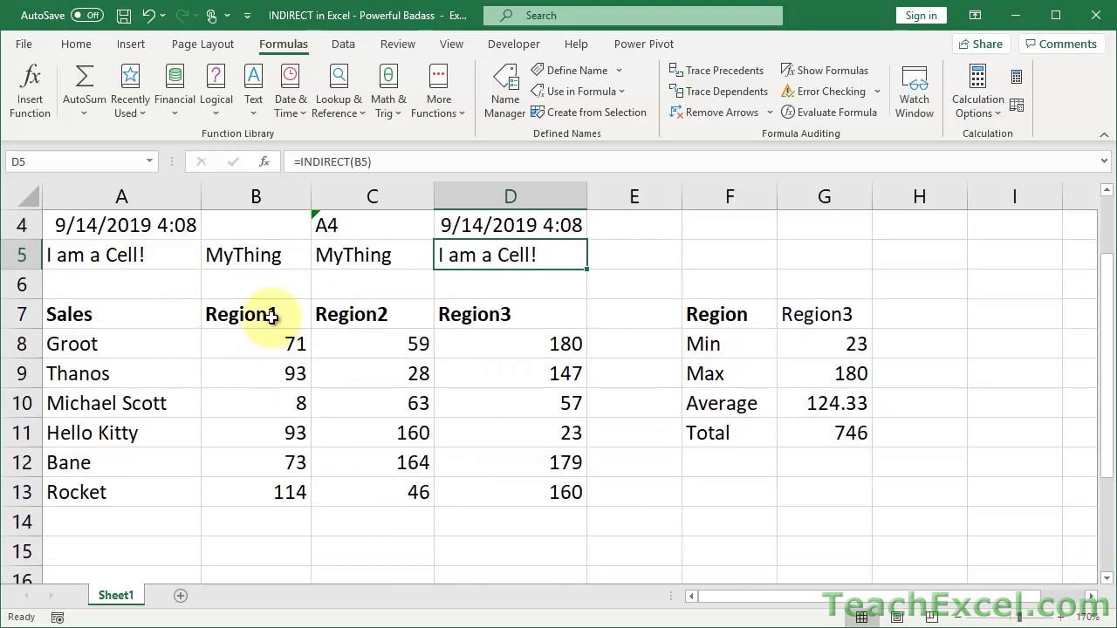
{"action": "left_click_drag", "start_coordinate": [272, 318], "coordinate": [491, 500]}
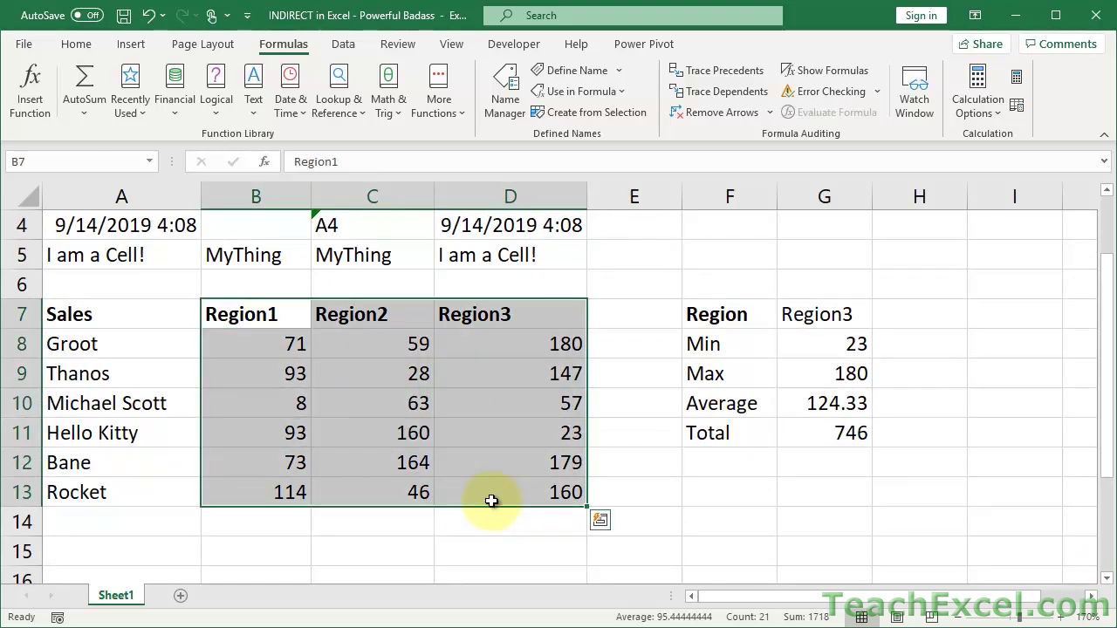
{"action": "left_click", "coordinate": [258, 311]}
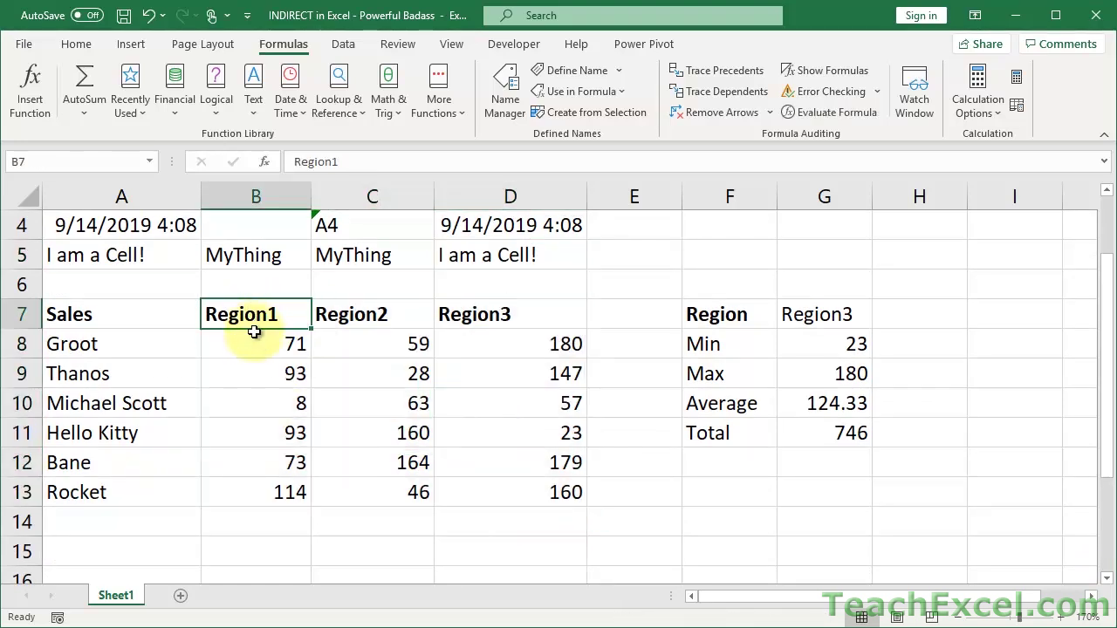
{"action": "left_click_drag", "start_coordinate": [257, 342], "coordinate": [257, 502]}
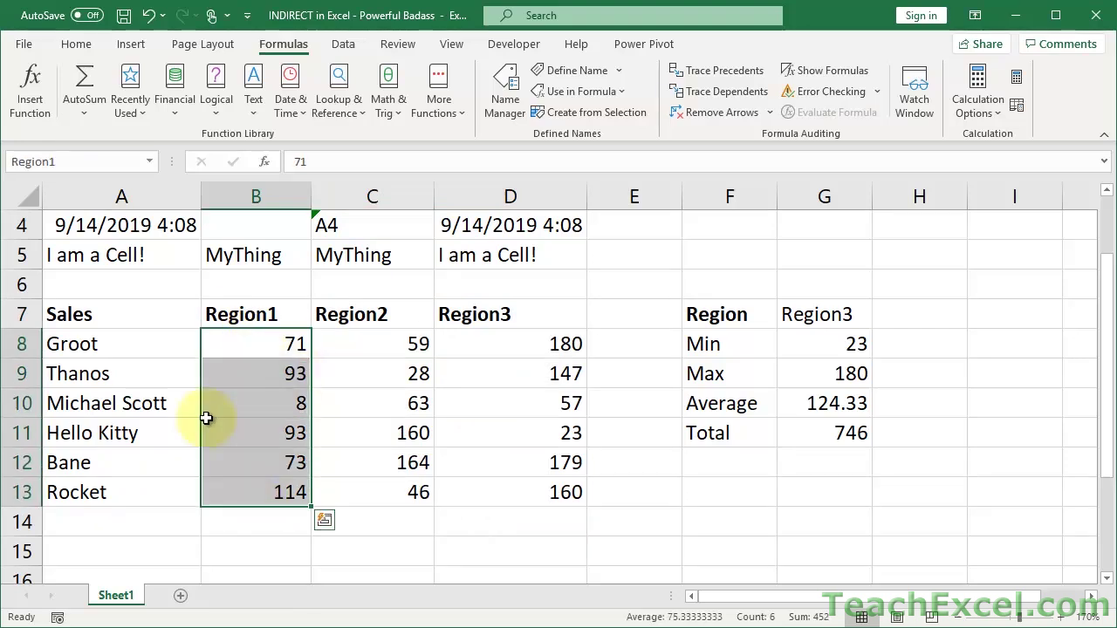
{"action": "left_click", "coordinate": [214, 349]}
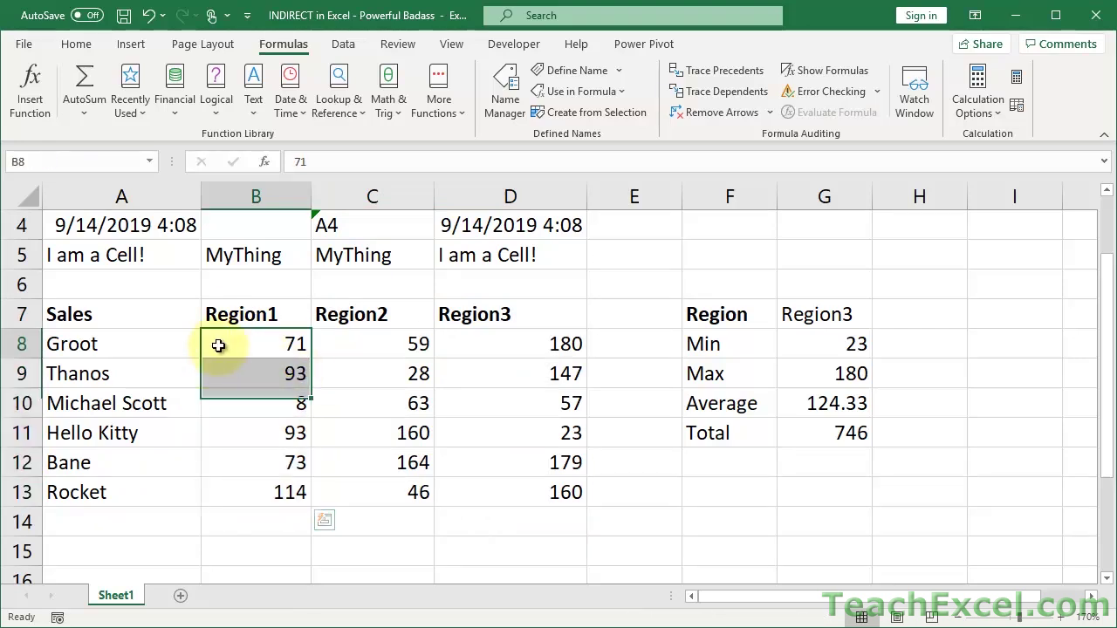
Step: Jump to the Region1, Region2 and Region3 named ranges in turn via the Name Box
{"action": "left_click", "coordinate": [150, 162]}
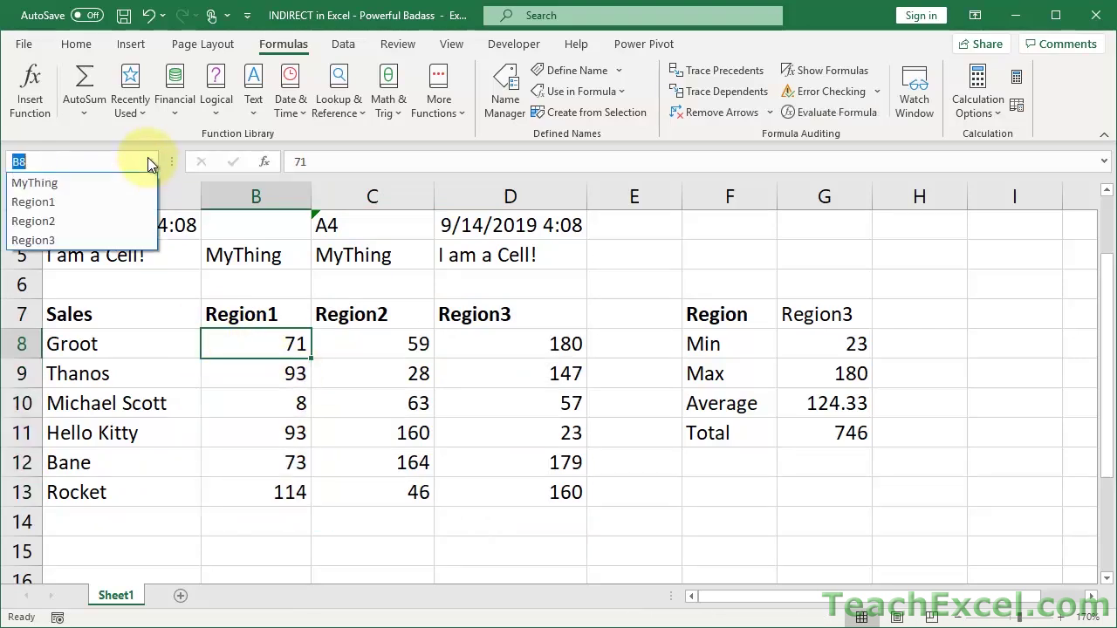
{"action": "left_click", "coordinate": [89, 205]}
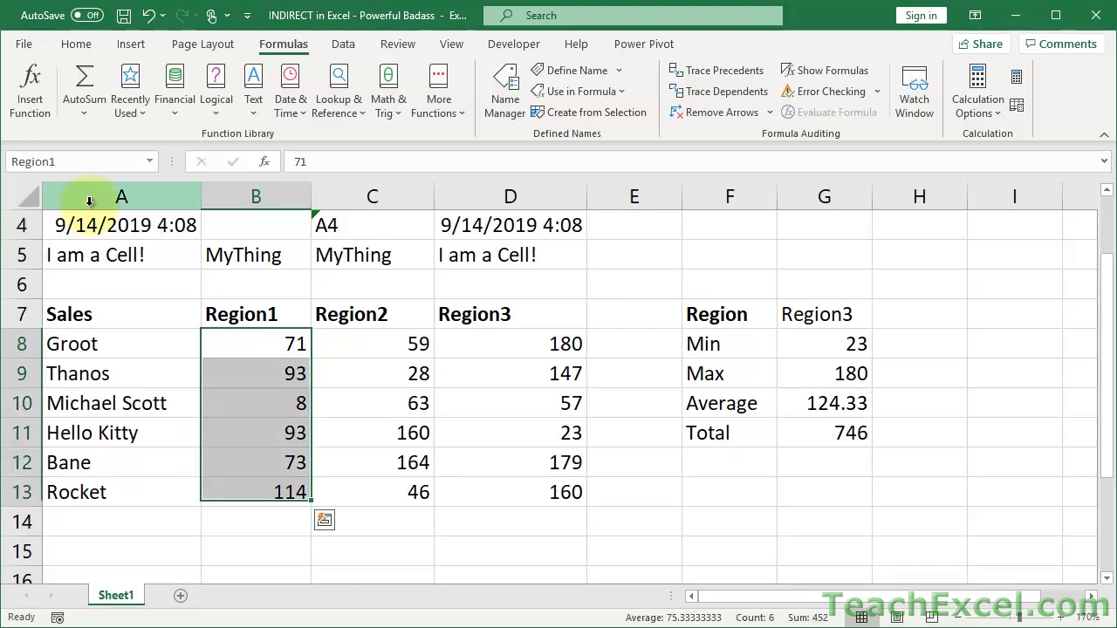
{"action": "left_click", "coordinate": [148, 161]}
{"action": "left_click", "coordinate": [104, 218]}
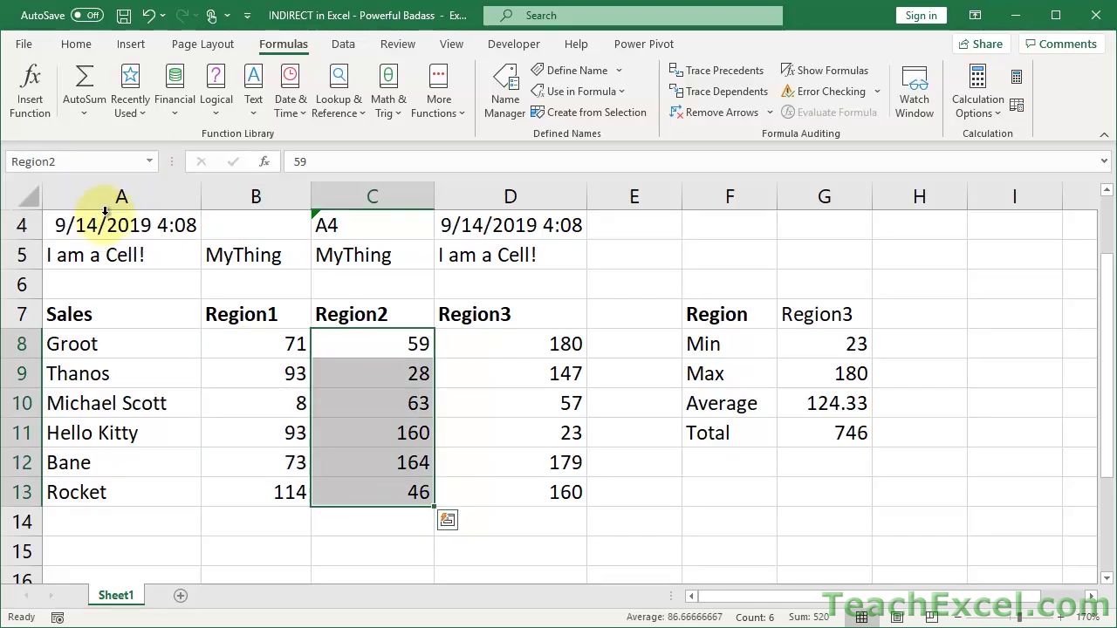
{"action": "left_click", "coordinate": [151, 166]}
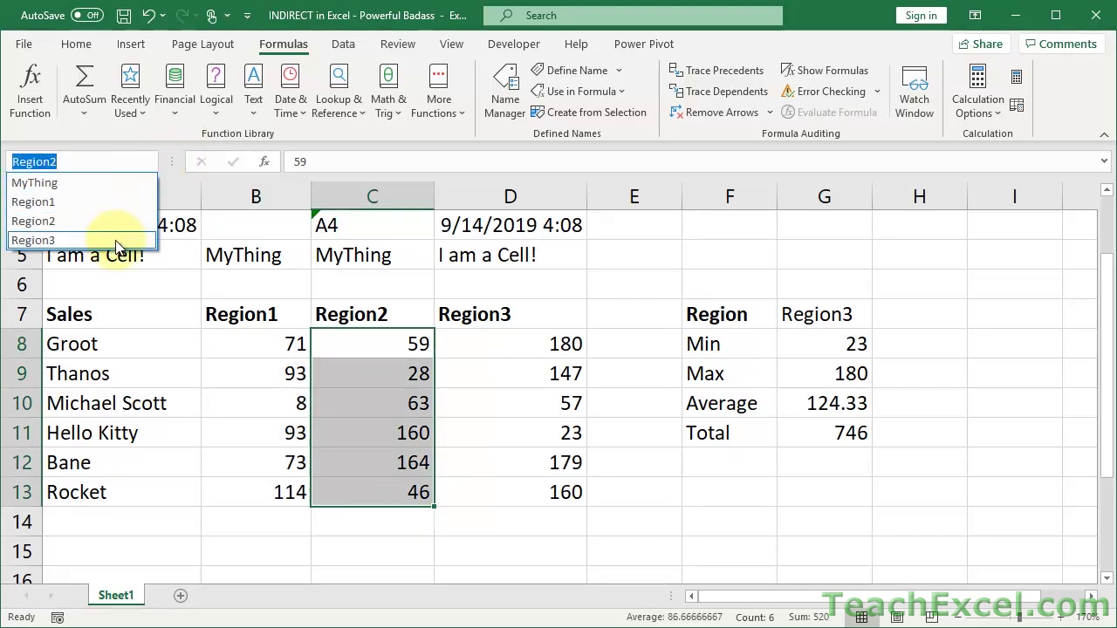
{"action": "left_click", "coordinate": [115, 240]}
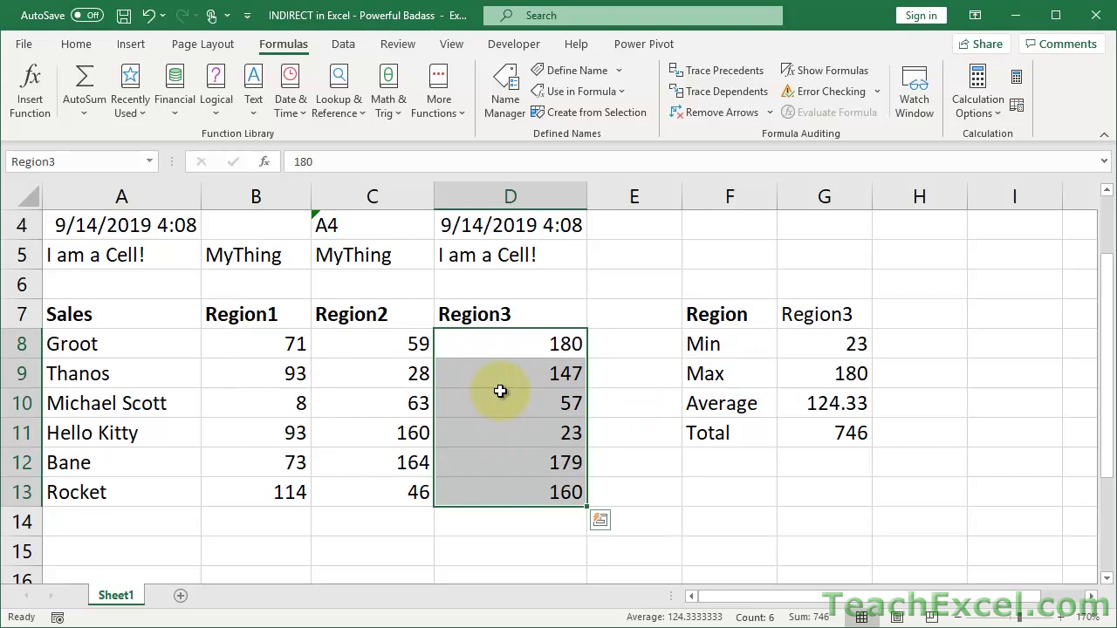
{"action": "left_click", "coordinate": [798, 317]}
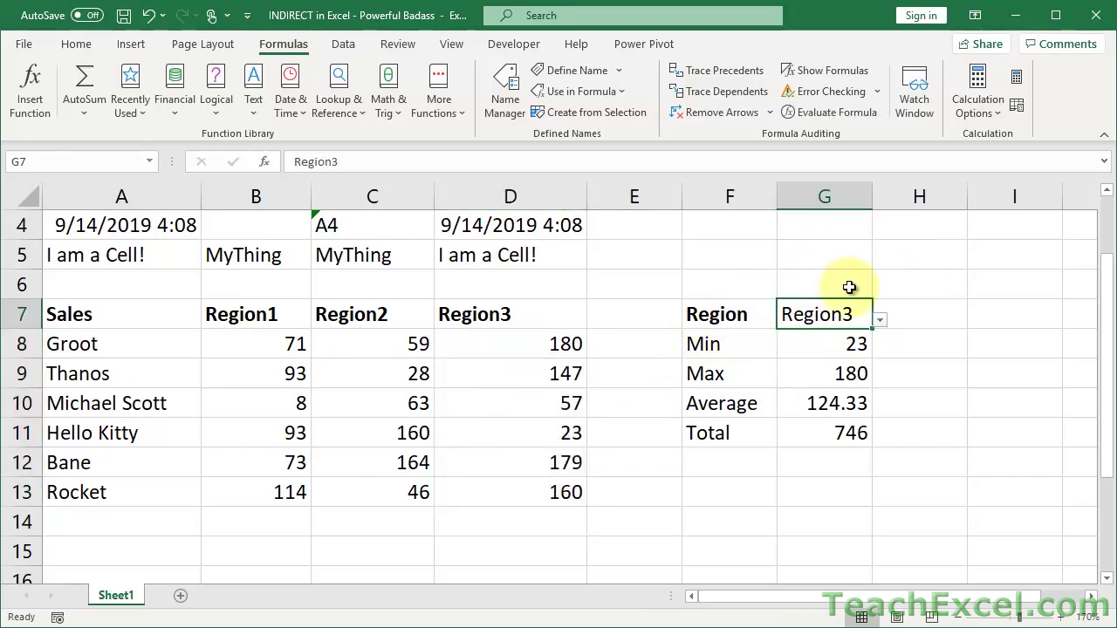
{"action": "left_click", "coordinate": [879, 321]}
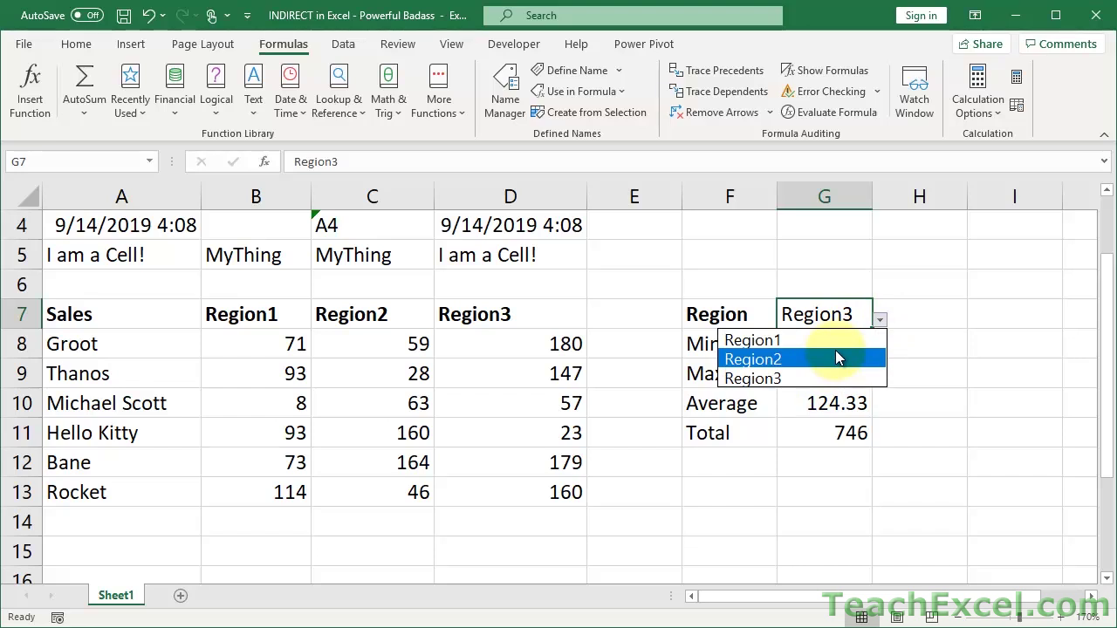
{"action": "key", "text": "Escape"}
{"action": "left_click_drag", "start_coordinate": [496, 350], "coordinate": [491, 493]}
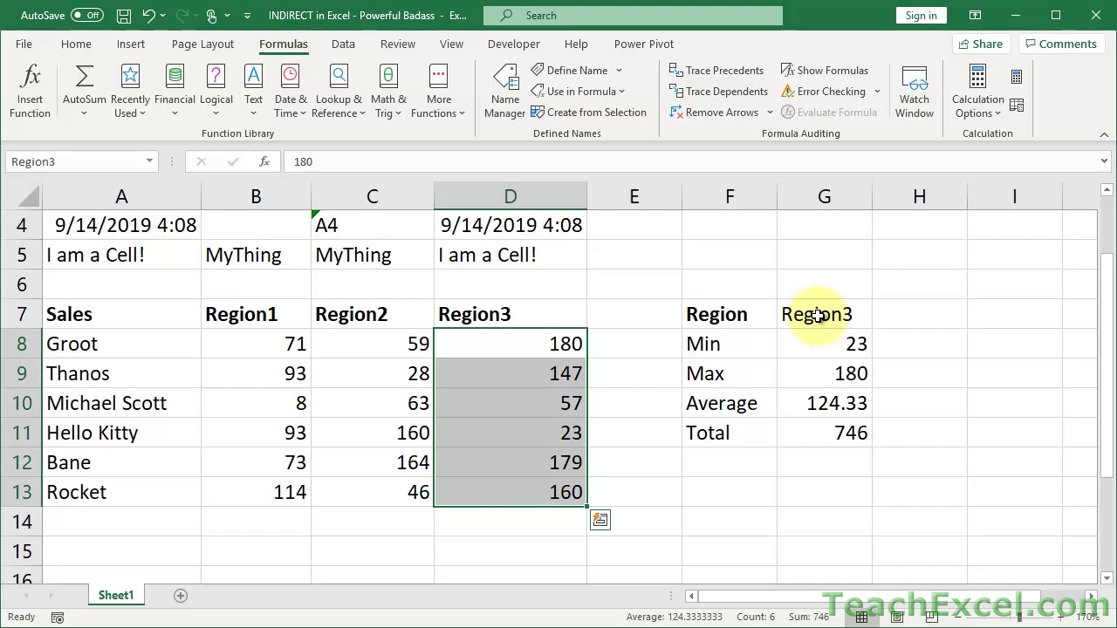
Step: Open G7's data validation settings with Alt+D, L, then close them
{"action": "left_click", "coordinate": [816, 316]}
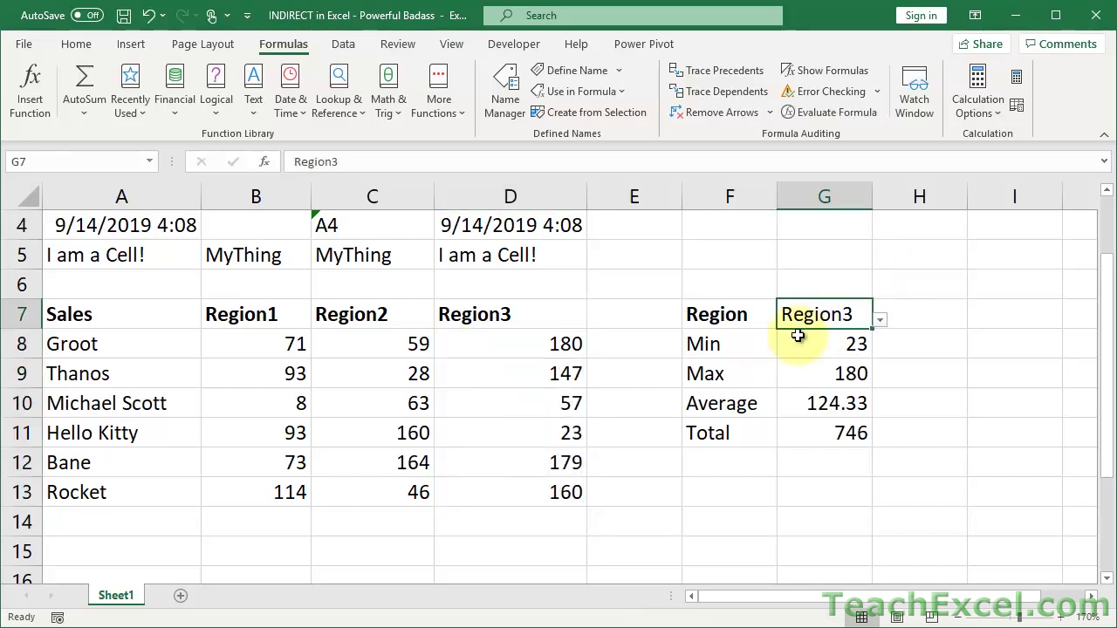
{"action": "key", "text": "alt+d"}
{"action": "key", "text": "l"}
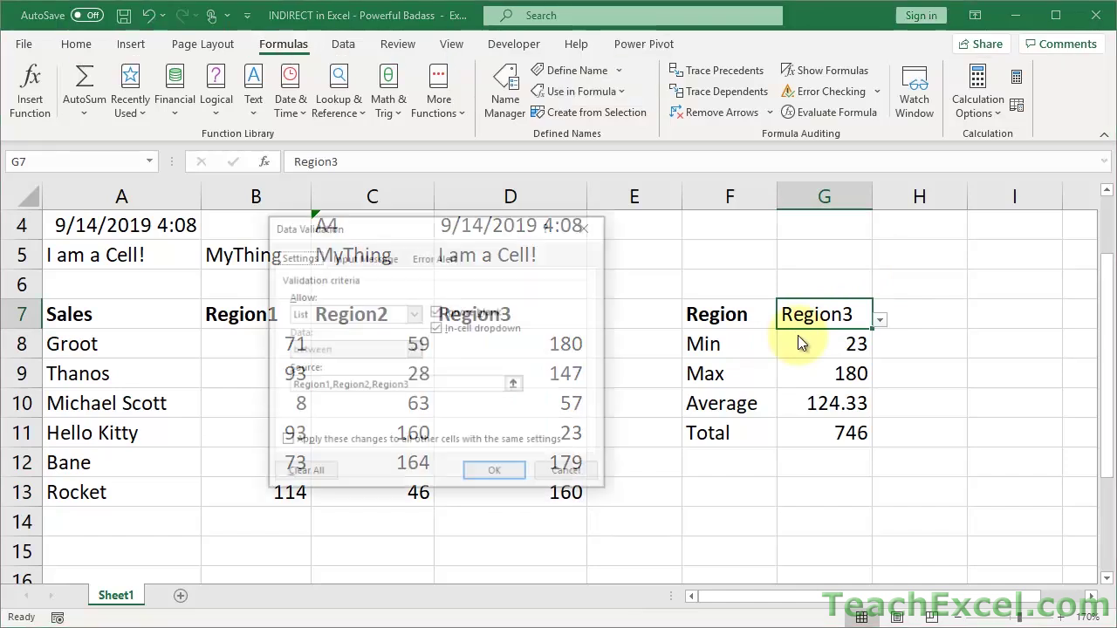
{"action": "left_click", "coordinate": [601, 226]}
Step: Reopen Data Validation, review Allow: List with source Region1,Region2,Region3, and cancel
{"action": "left_click", "coordinate": [345, 42]}
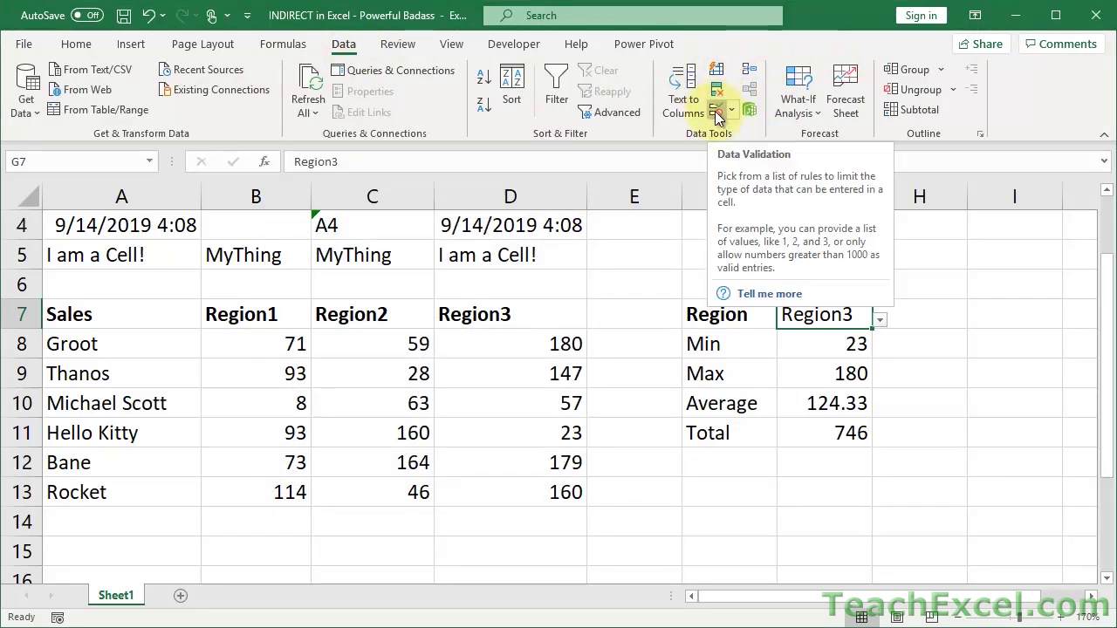
{"action": "left_click", "coordinate": [714, 111]}
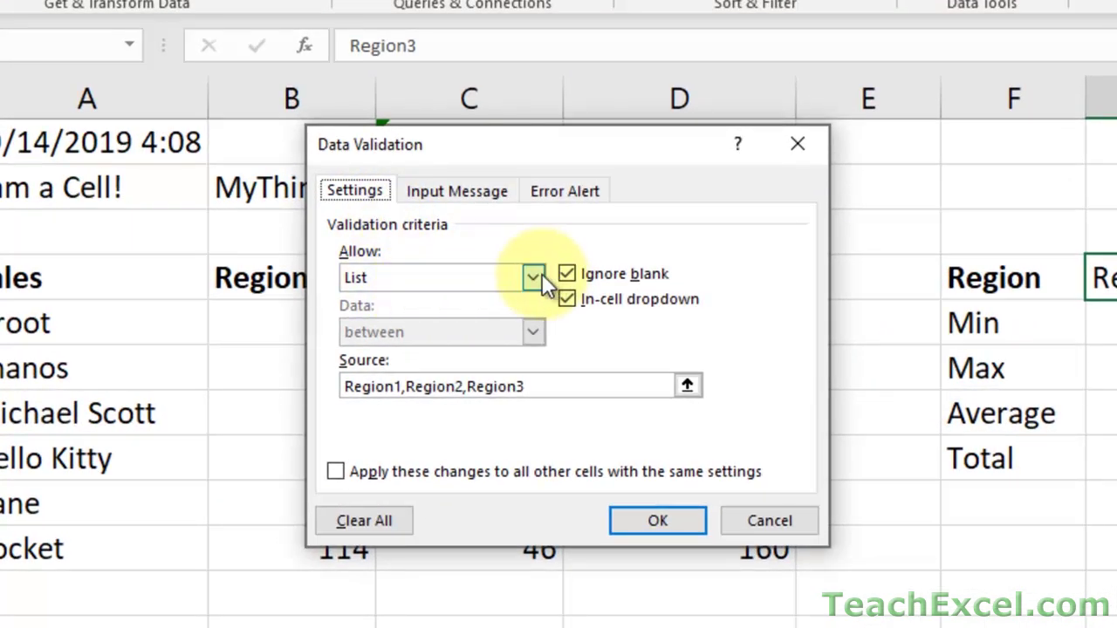
{"action": "left_click", "coordinate": [528, 278]}
{"action": "left_click", "coordinate": [542, 273]}
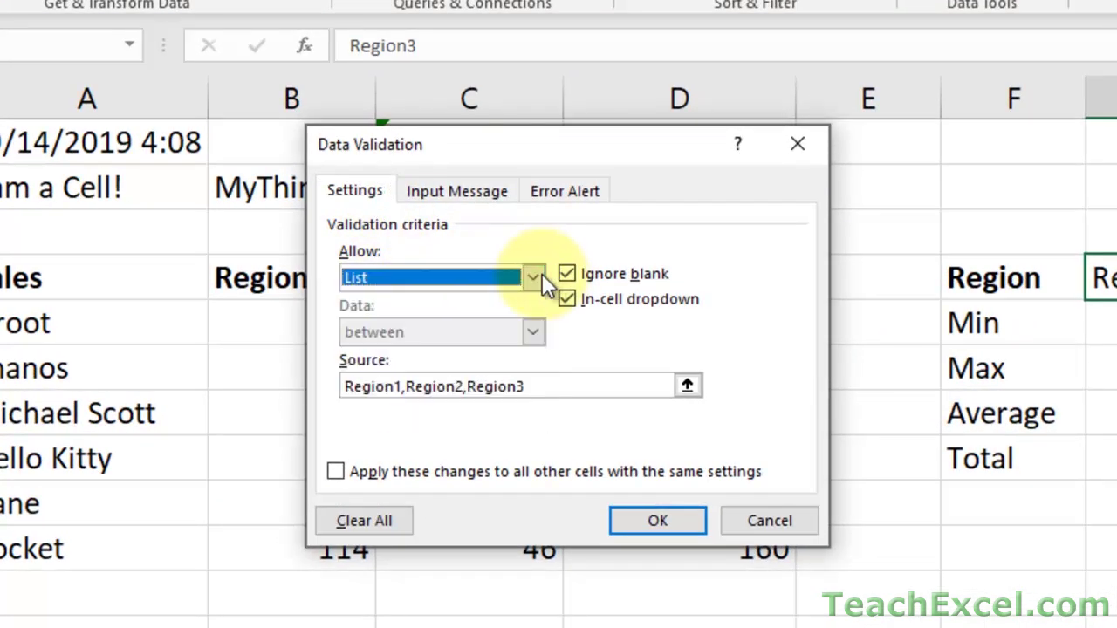
{"action": "left_click", "coordinate": [537, 389]}
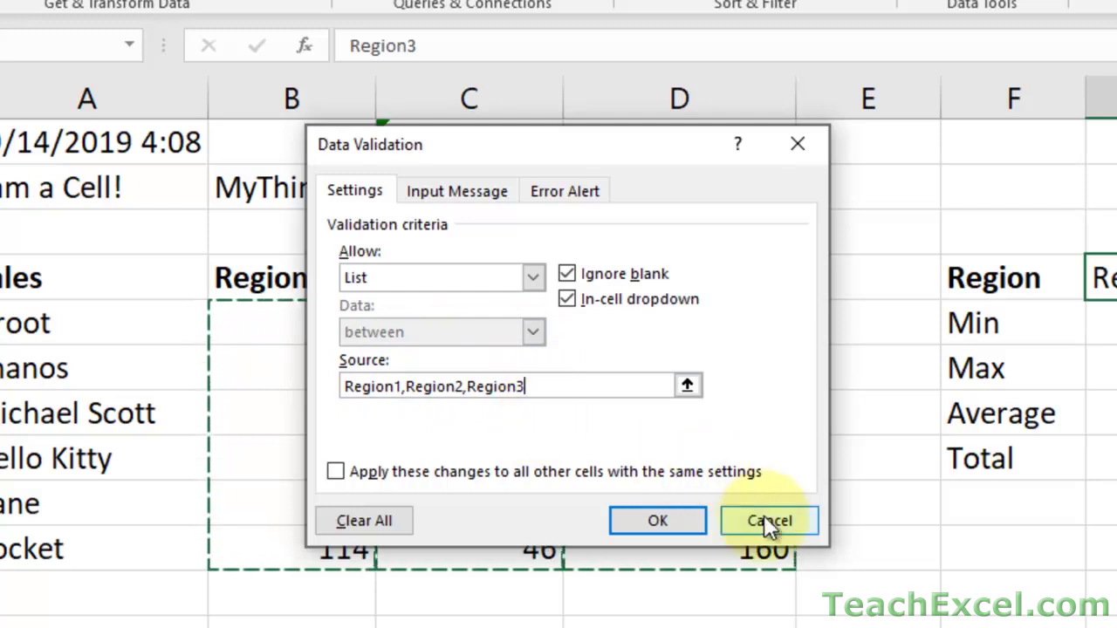
{"action": "left_click", "coordinate": [783, 525]}
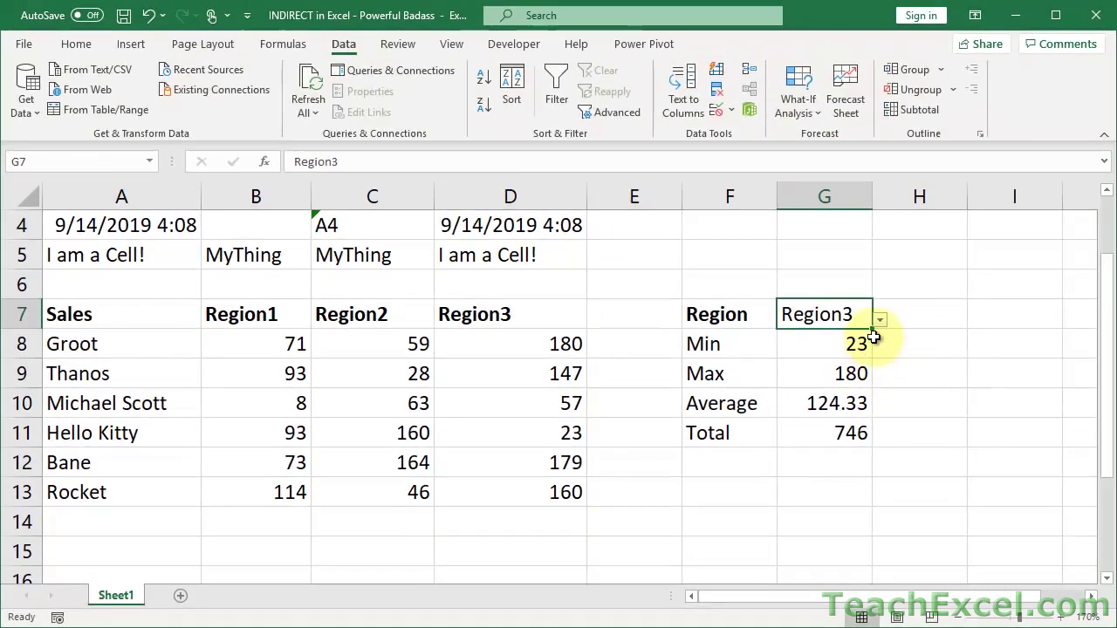
Step: Set G7 to Region1 and open G8's =MIN(INDIRECT(G7)) formula for editing
{"action": "left_click", "coordinate": [880, 319]}
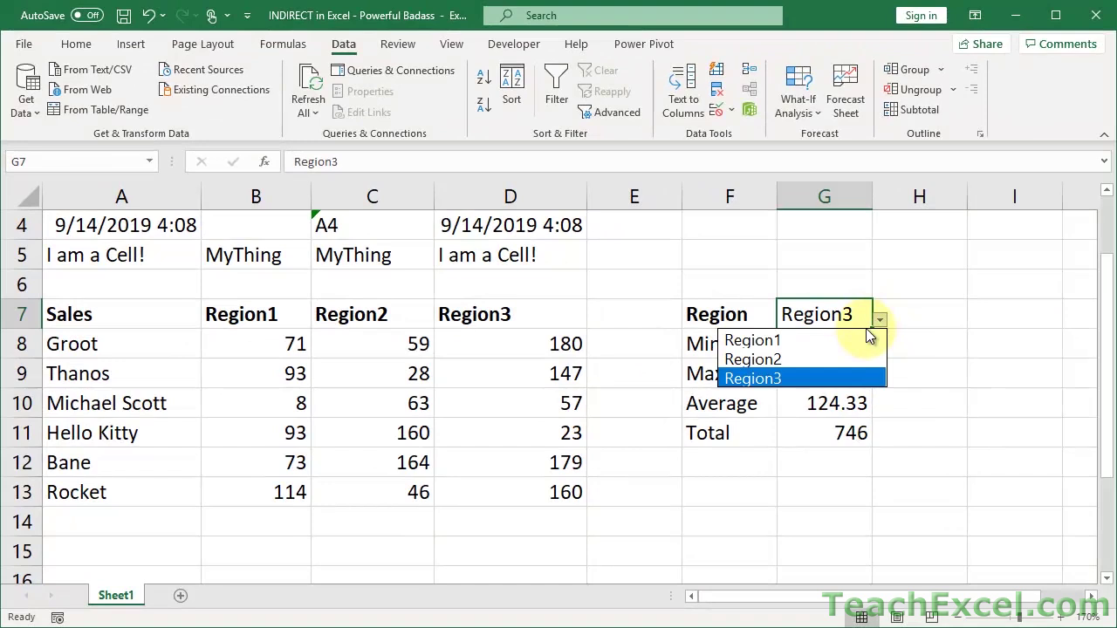
{"action": "left_click", "coordinate": [863, 341]}
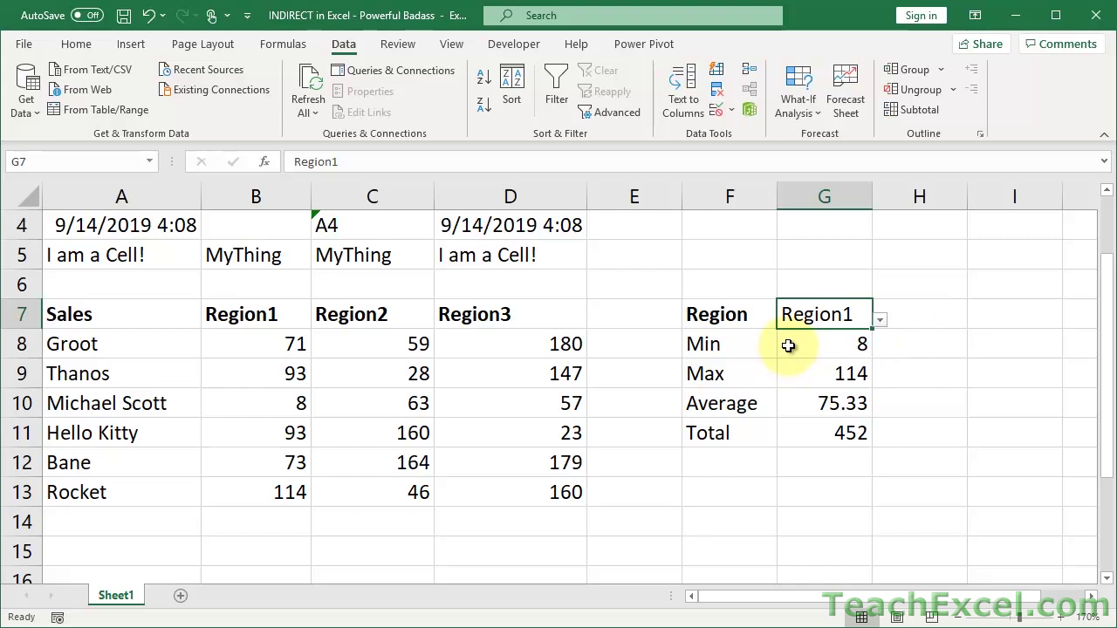
{"action": "double_click", "coordinate": [787, 343]}
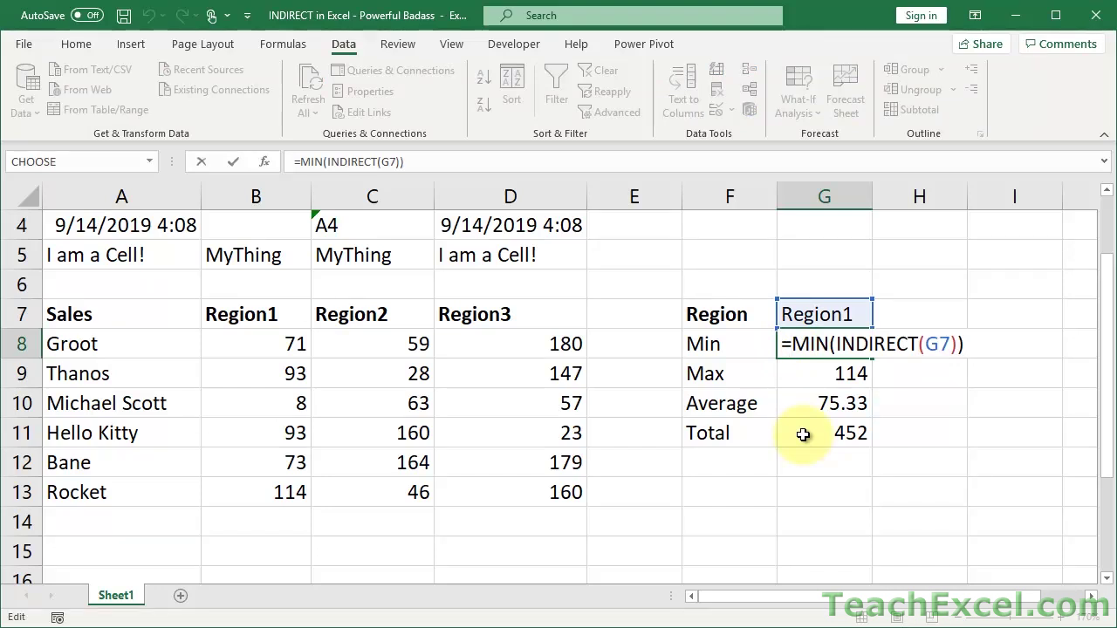
{"action": "double_click", "coordinate": [843, 348]}
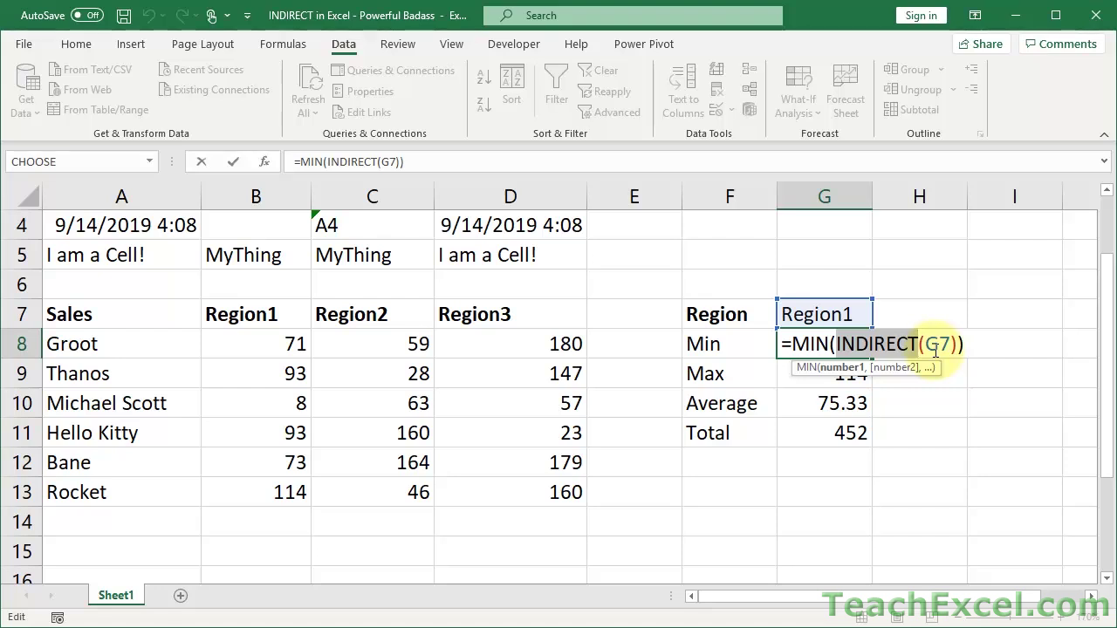
Step: Preview with F9 that INDIRECT(G7) gives the Region1 values and G7 gives the text Region1
{"action": "left_click", "coordinate": [872, 344]}
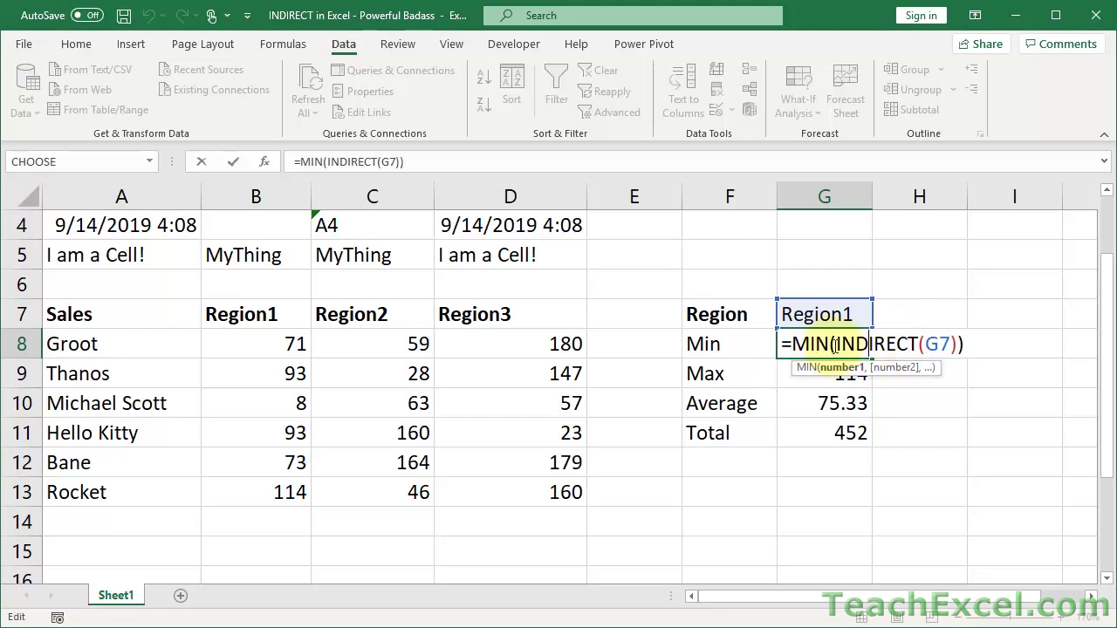
{"action": "left_click_drag", "start_coordinate": [835, 346], "coordinate": [958, 344]}
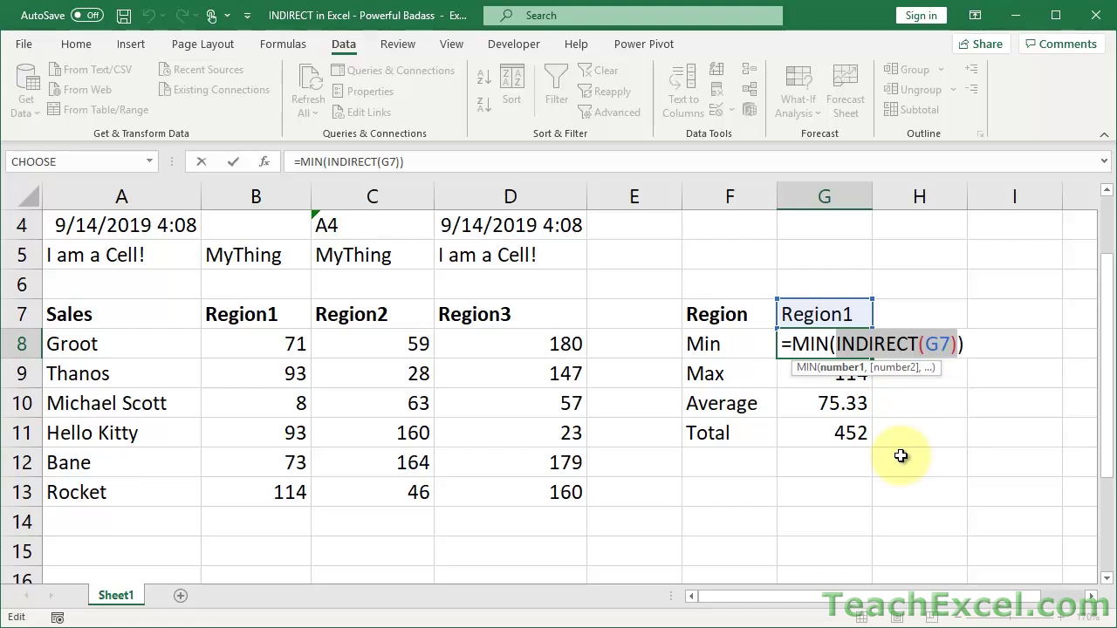
{"action": "key", "text": "F9"}
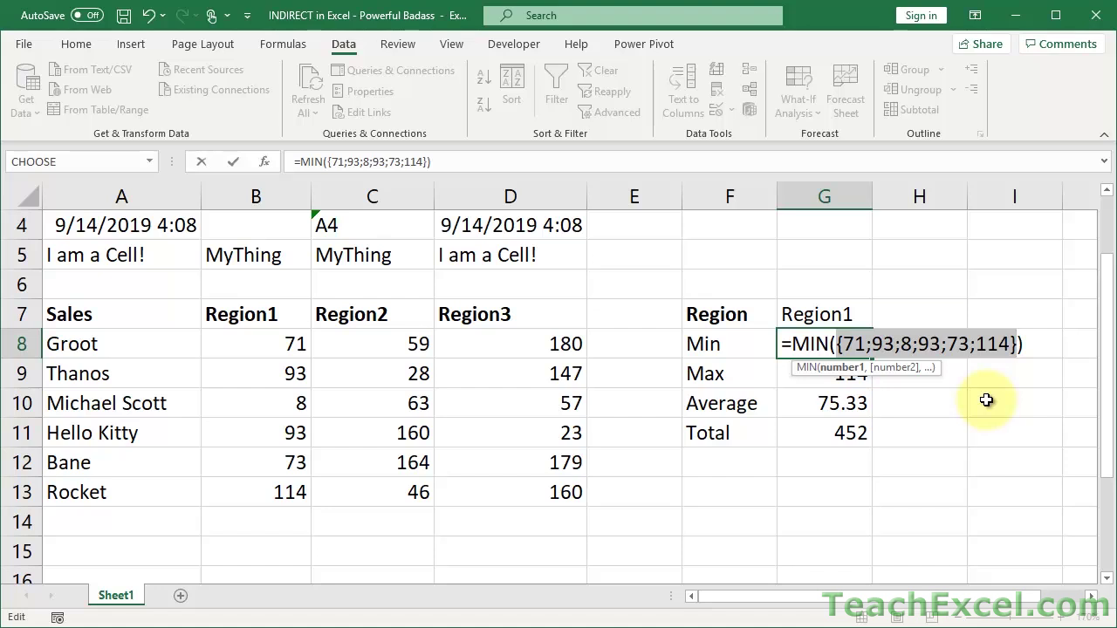
{"action": "key", "text": "ctrl+z"}
{"action": "double_click", "coordinate": [938, 343]}
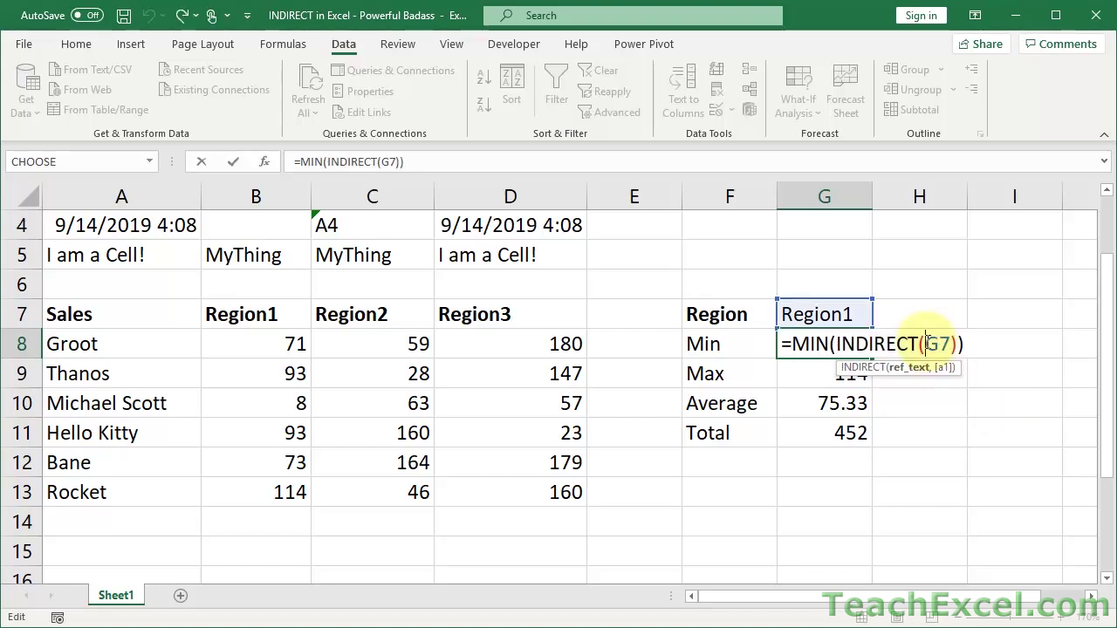
{"action": "key", "text": "F9"}
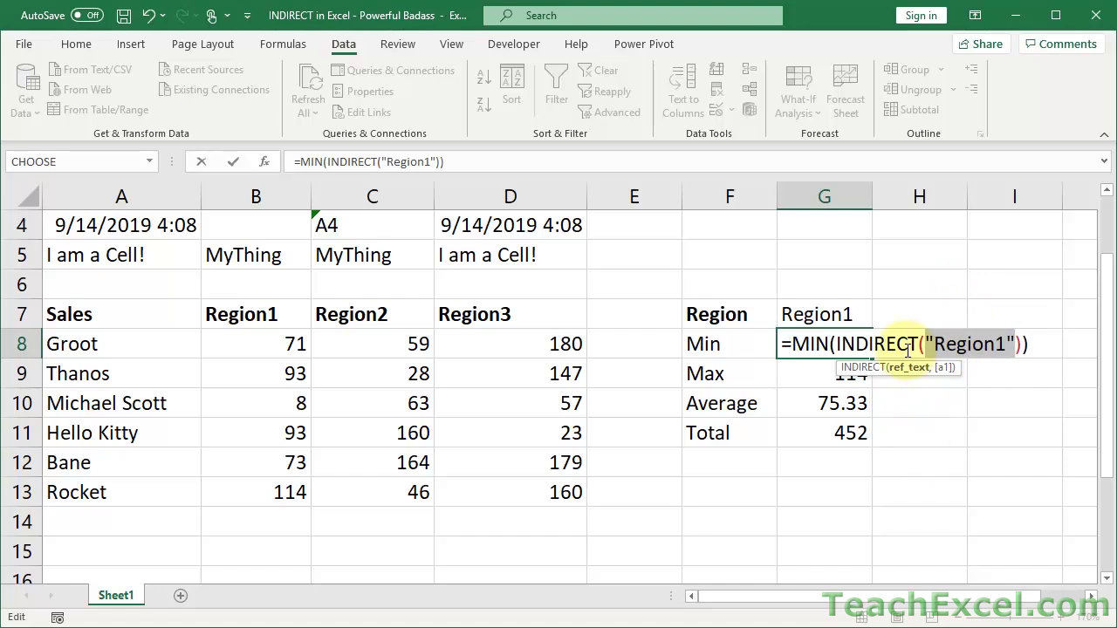
{"action": "key", "text": "Escape"}
Step: Reopen G8's Min formula and select INDIRECT(G7) for replacement
{"action": "double_click", "coordinate": [845, 344]}
{"action": "left_click", "coordinate": [834, 344]}
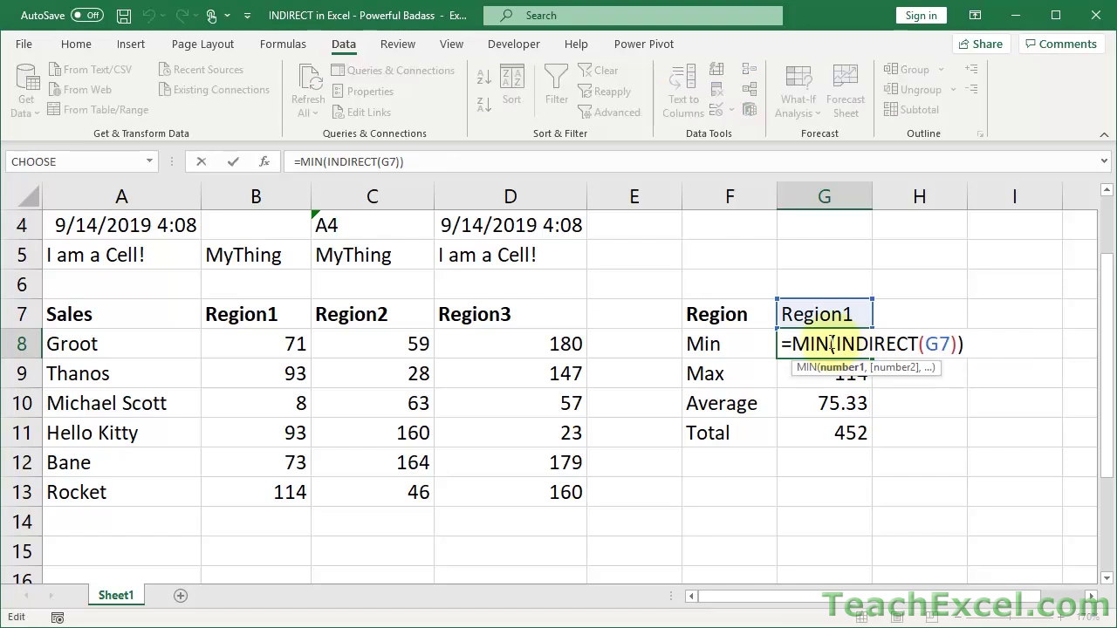
{"action": "left_click_drag", "start_coordinate": [835, 344], "coordinate": [958, 344]}
Step: Replace INDIRECT(G7) with Region1 so G8 becomes =MIN(Region1)
{"action": "key", "text": "BackSpace"}
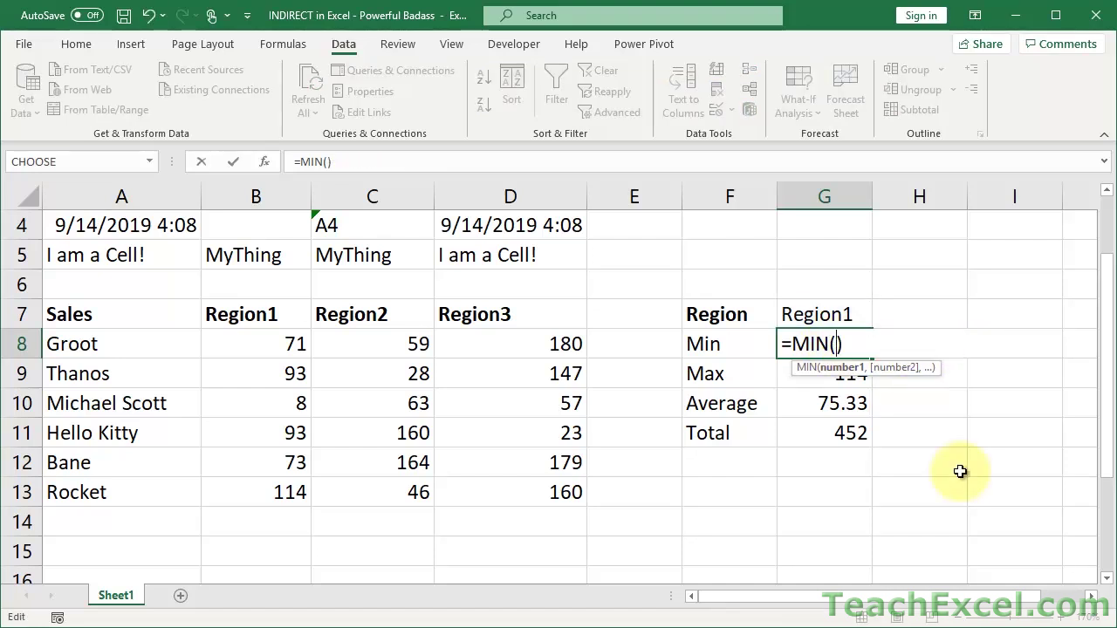
{"action": "type", "text": "Reg"}
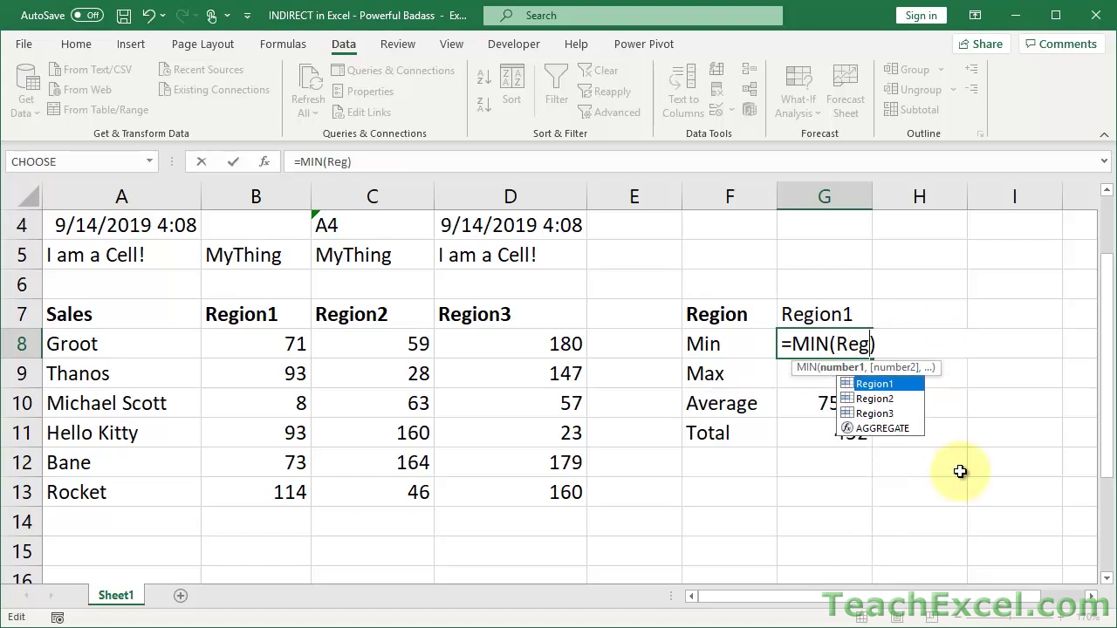
{"action": "double_click", "coordinate": [875, 384]}
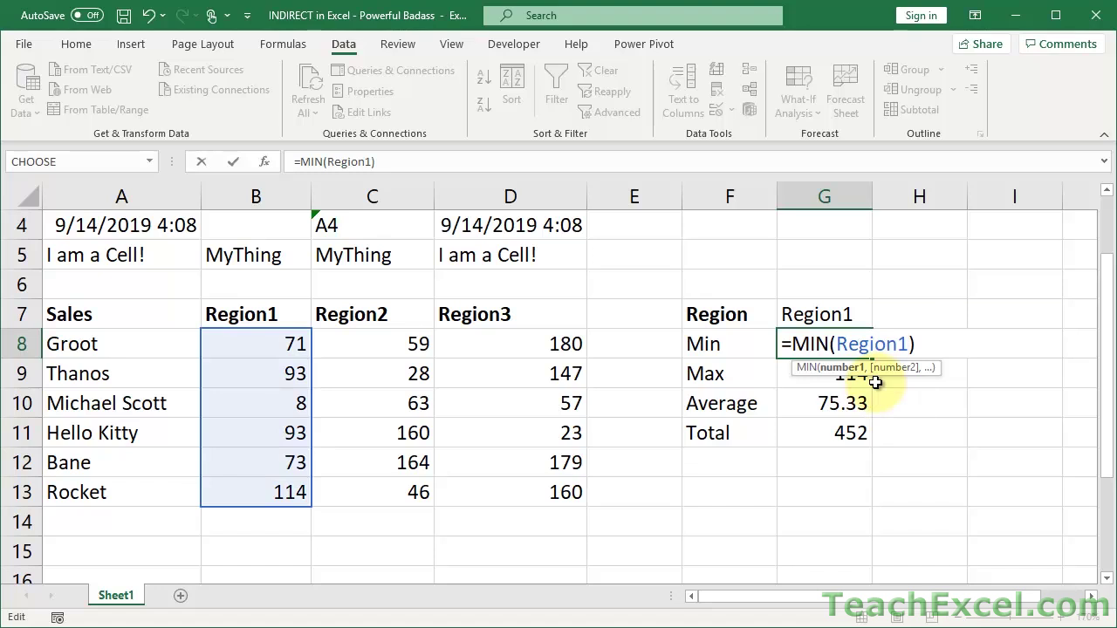
{"action": "key", "text": "Return"}
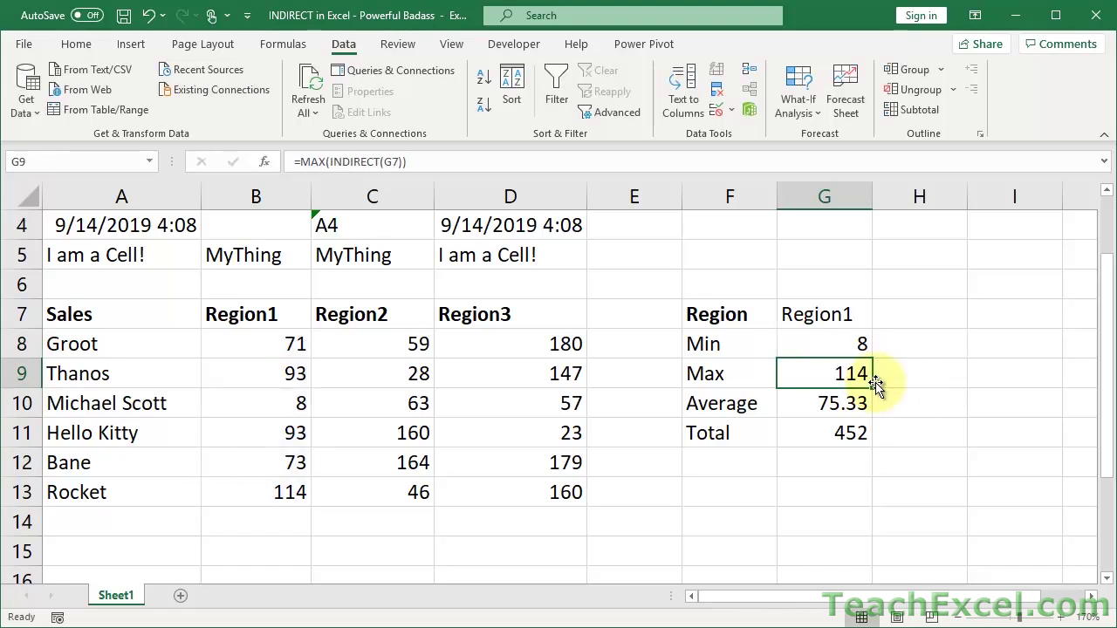
Step: Pick Region2 in G7 to show the fixed formula ignores it, then undo back to =MIN(INDIRECT(G7))
{"action": "left_click", "coordinate": [839, 351]}
{"action": "left_click", "coordinate": [820, 313]}
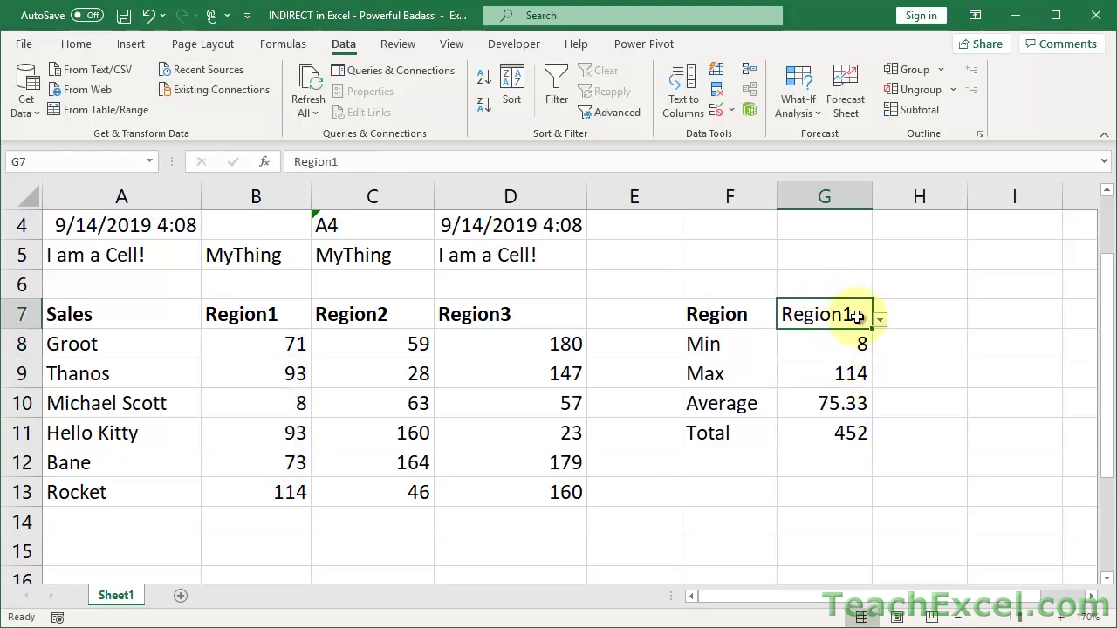
{"action": "left_click", "coordinate": [879, 319]}
{"action": "left_click", "coordinate": [860, 366]}
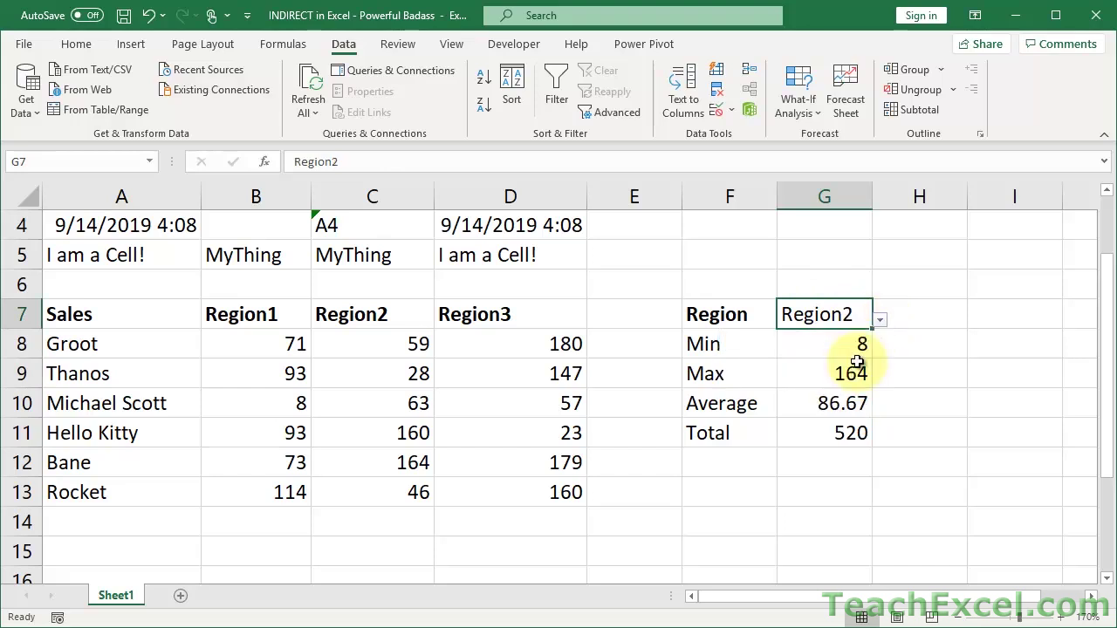
{"action": "double_click", "coordinate": [842, 344]}
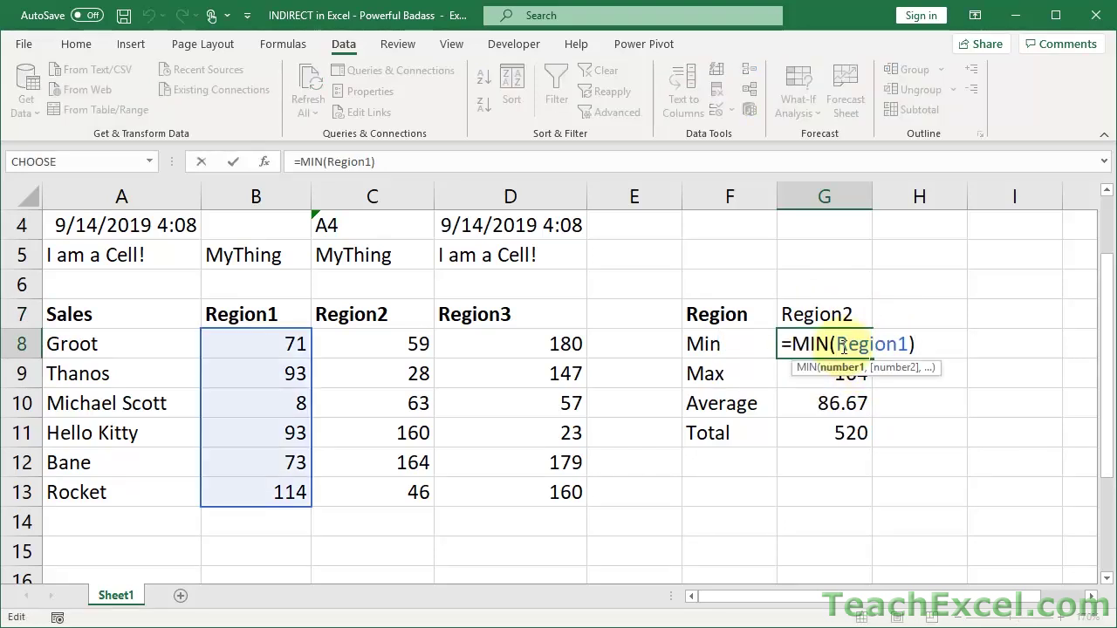
{"action": "key", "text": "Escape"}
{"action": "key", "text": "ctrl+z"}
{"action": "key", "text": "ctrl+z"}
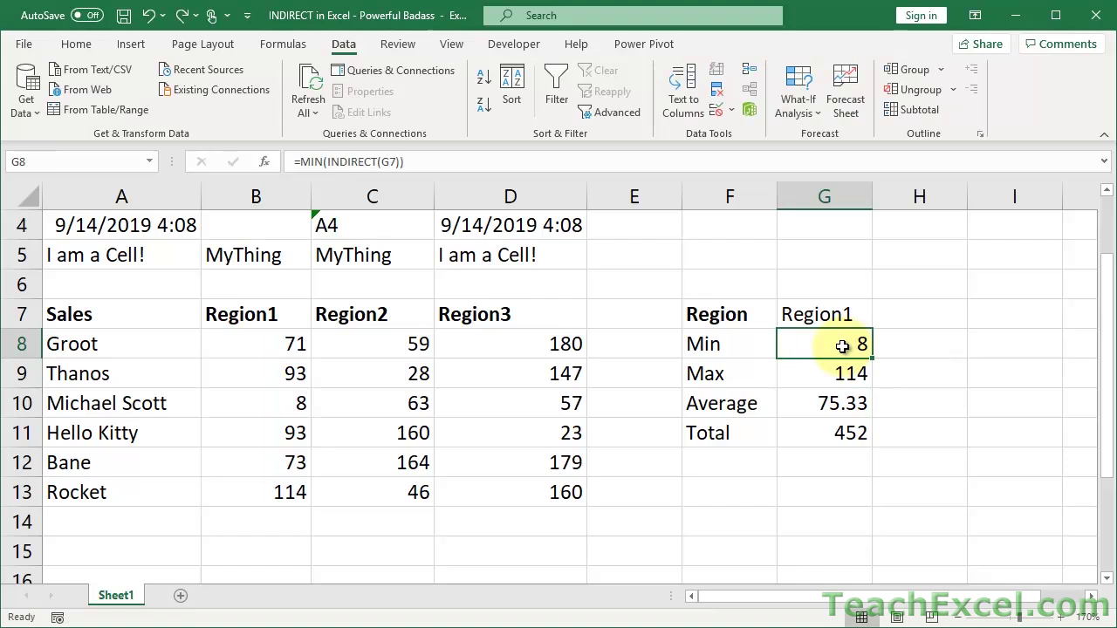
{"action": "double_click", "coordinate": [841, 346]}
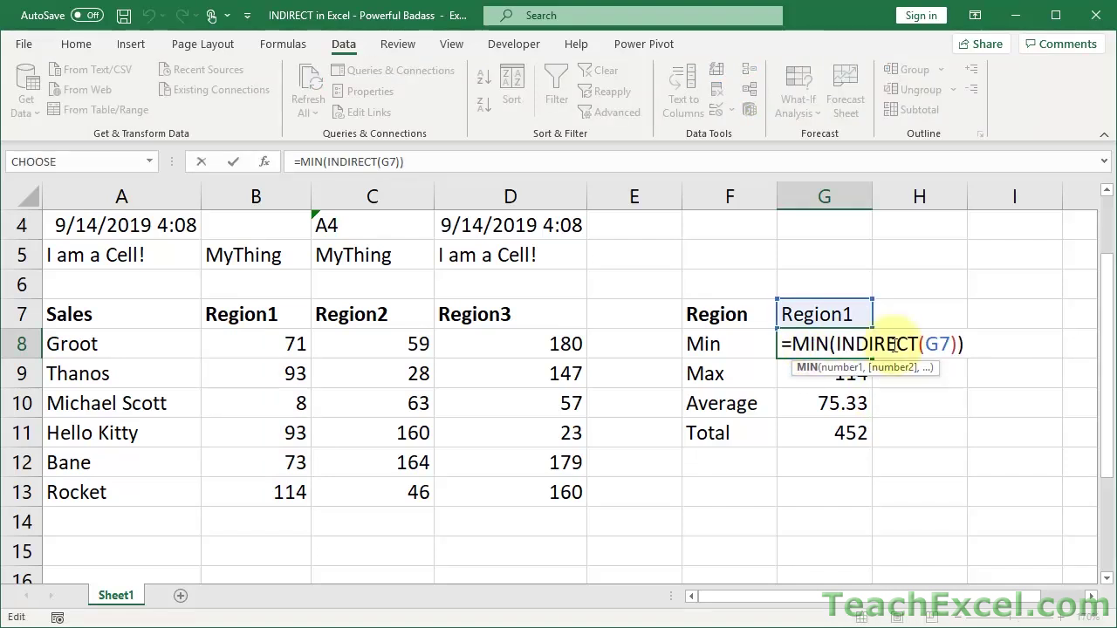
{"action": "key", "text": "Escape"}
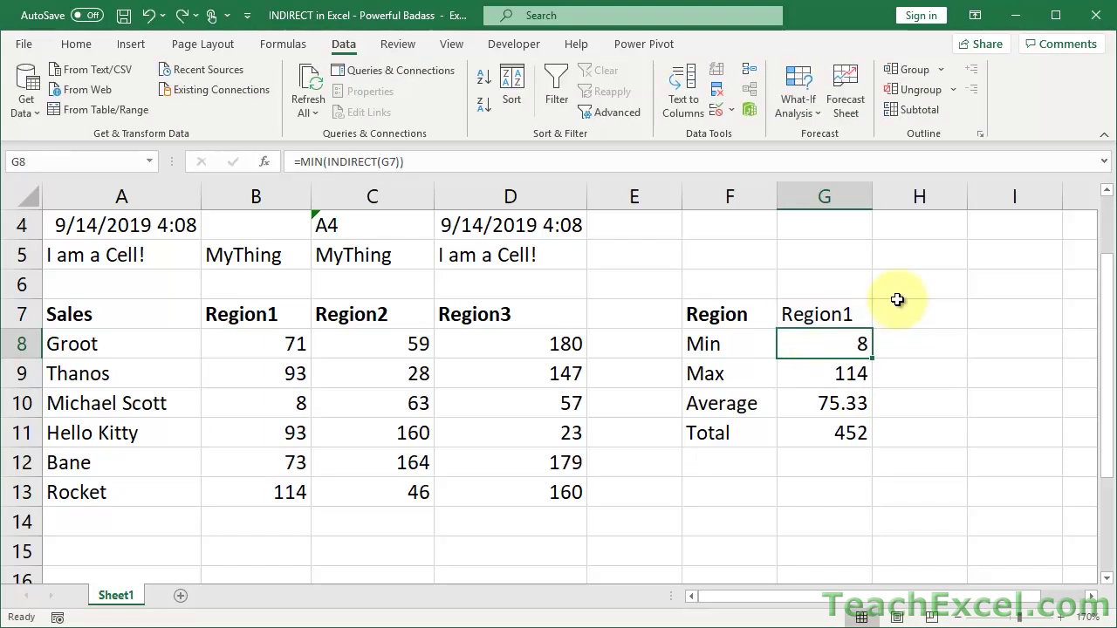
{"action": "double_click", "coordinate": [797, 374]}
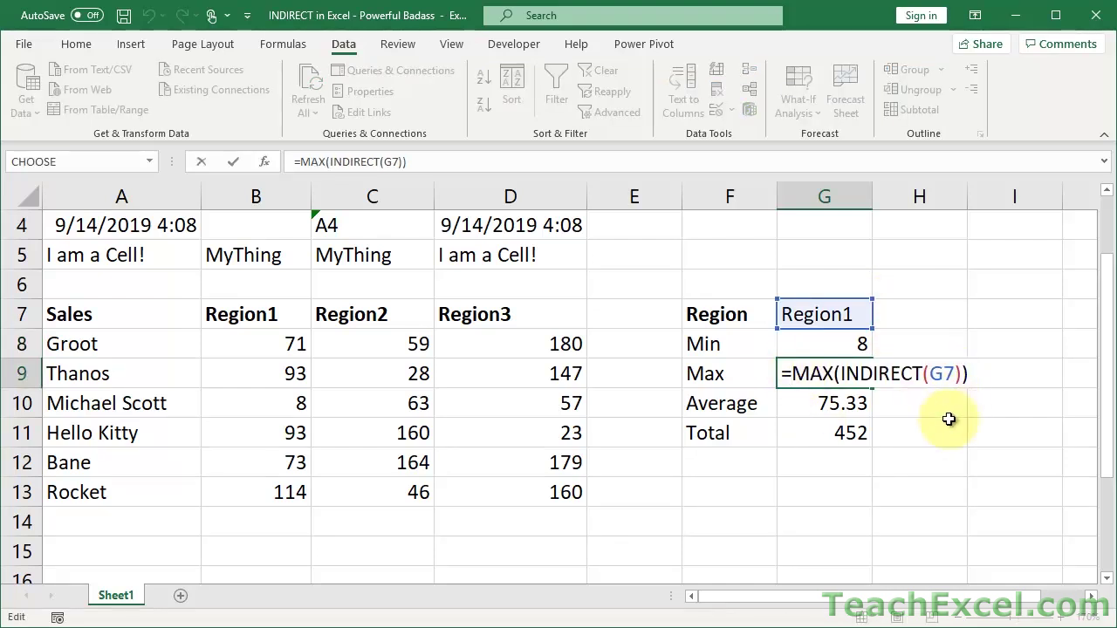
{"action": "key", "text": "ctrl+Return"}
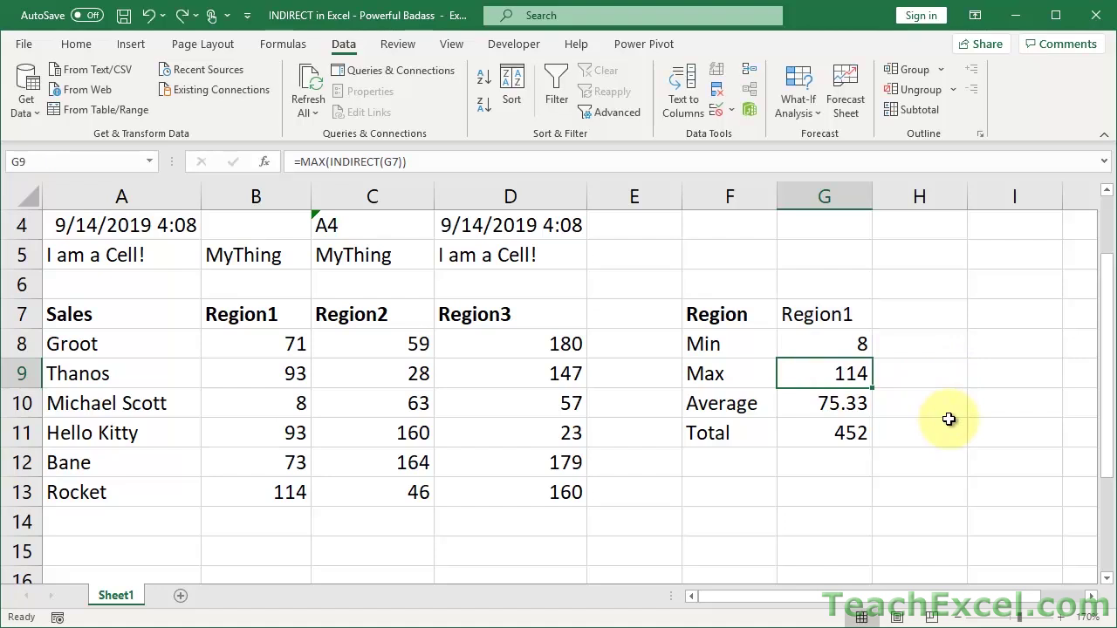
{"action": "double_click", "coordinate": [817, 403]}
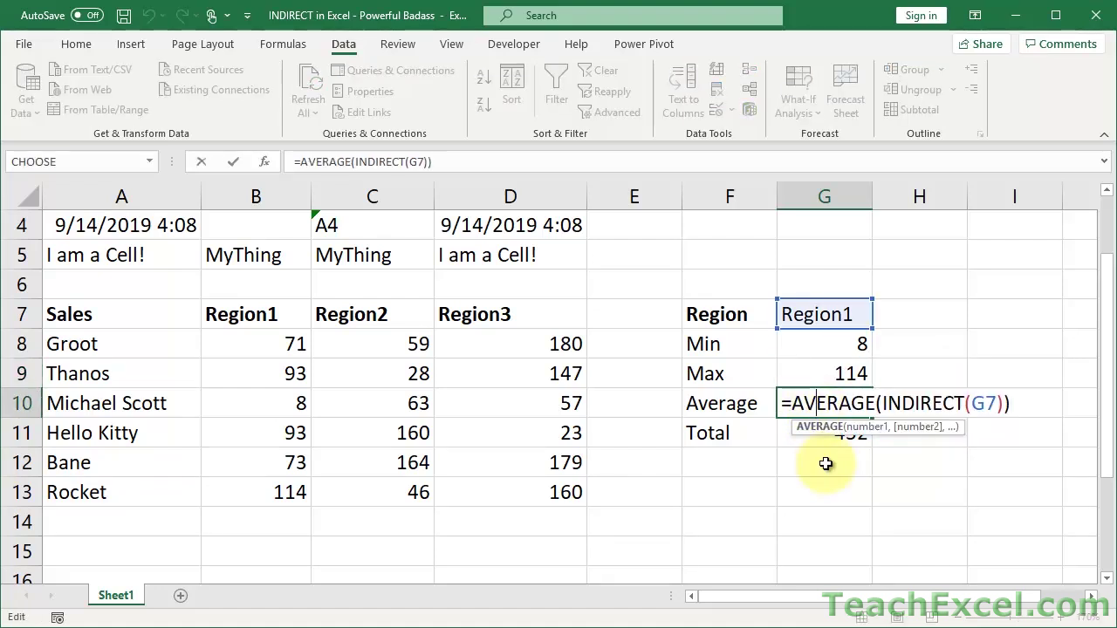
{"action": "key", "text": "ctrl+Return"}
{"action": "left_click", "coordinate": [803, 433]}
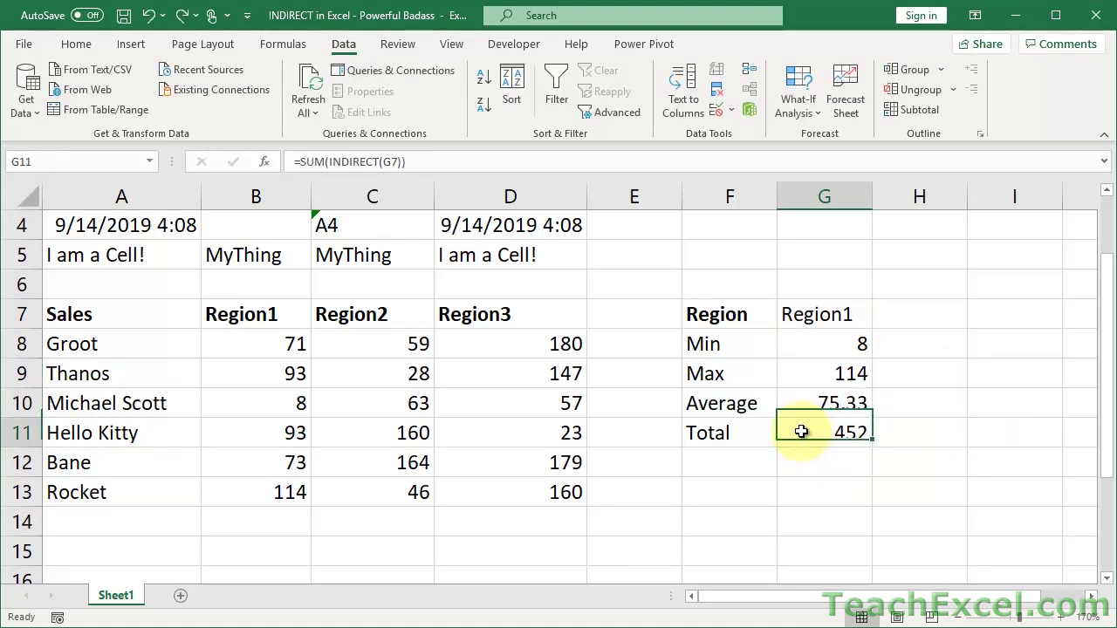
{"action": "double_click", "coordinate": [802, 433]}
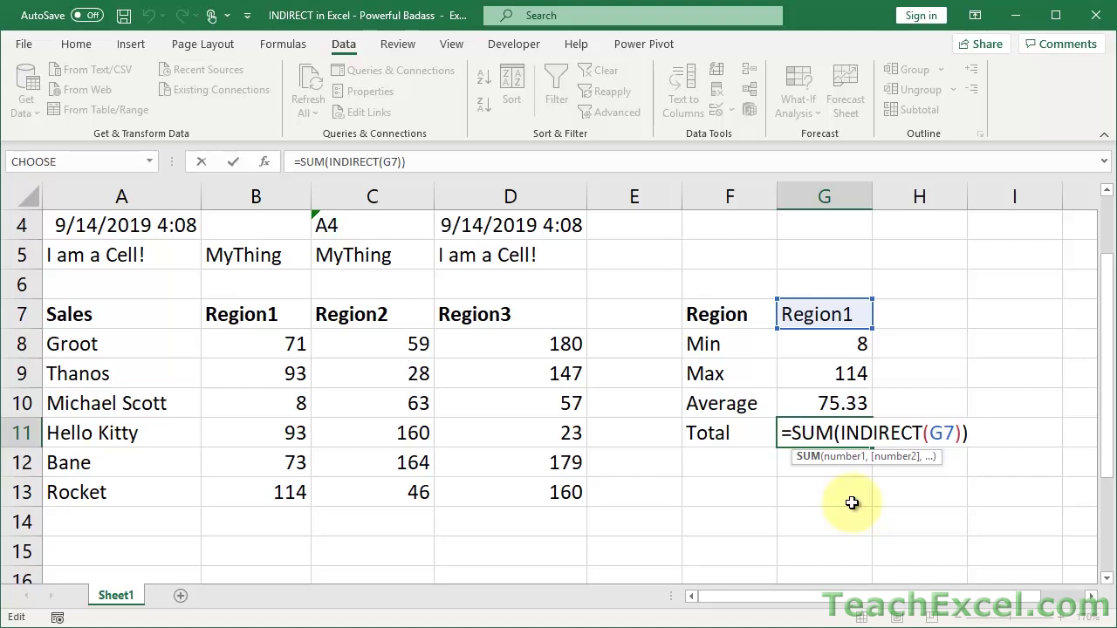
{"action": "left_click", "coordinate": [954, 431]}
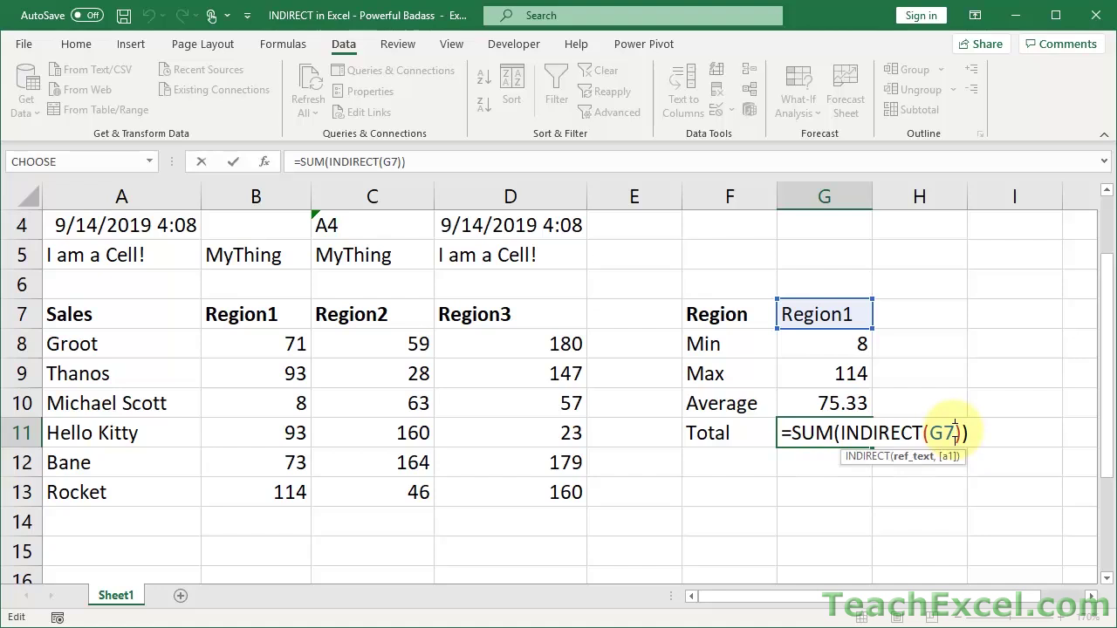